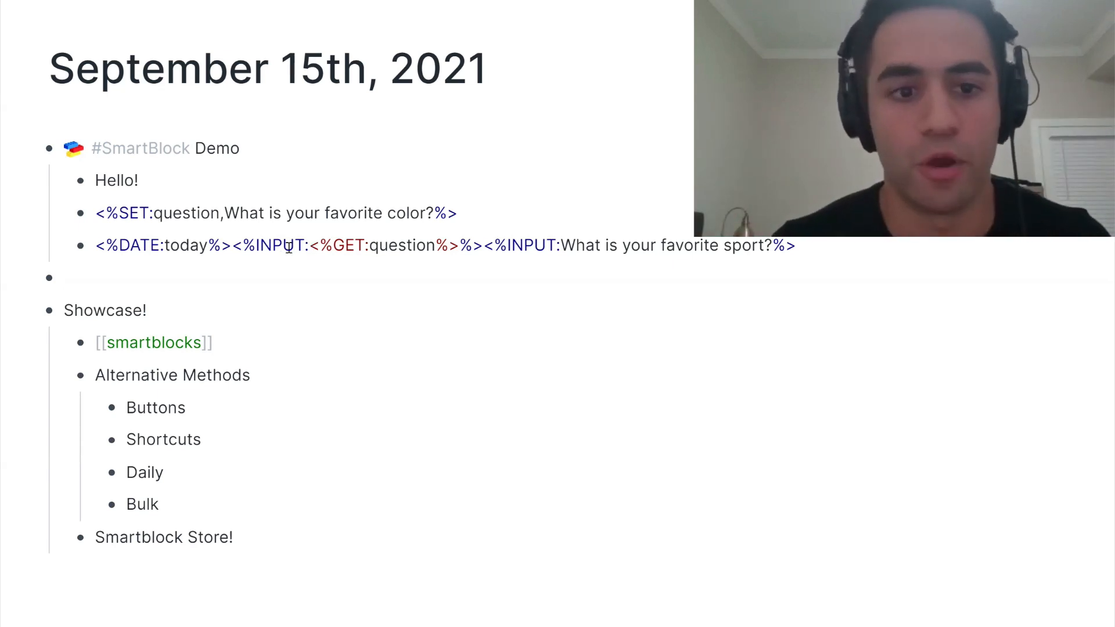
Step: Run the Demo SmartBlock in the empty block between the template and Showcase!
left_click_drag(232, 247, 486, 245)
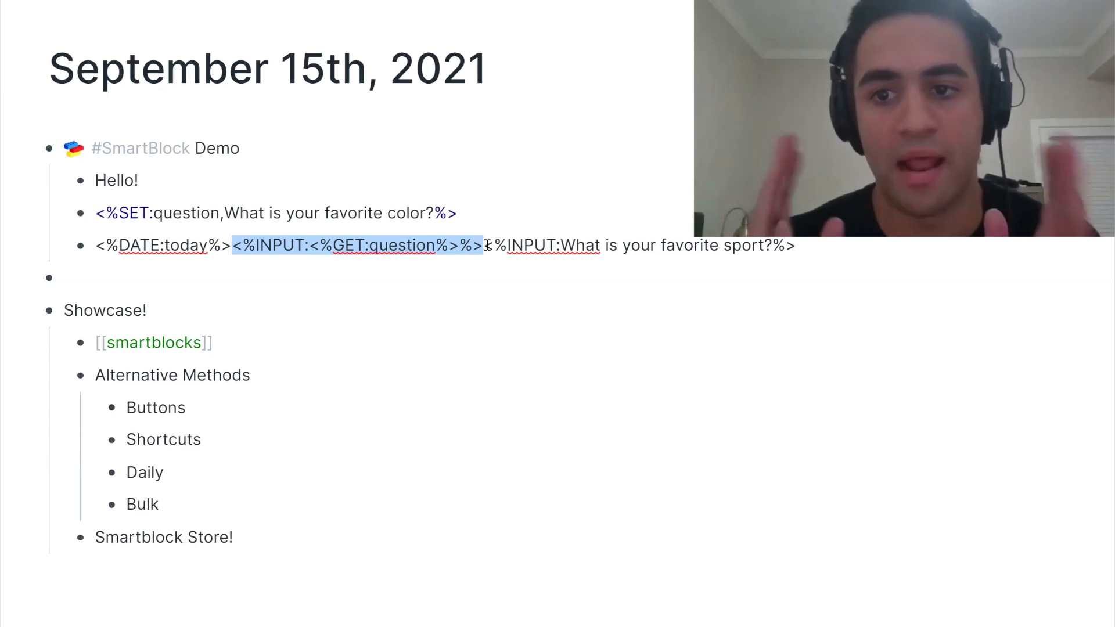
left_click(337, 287)
type("jj")
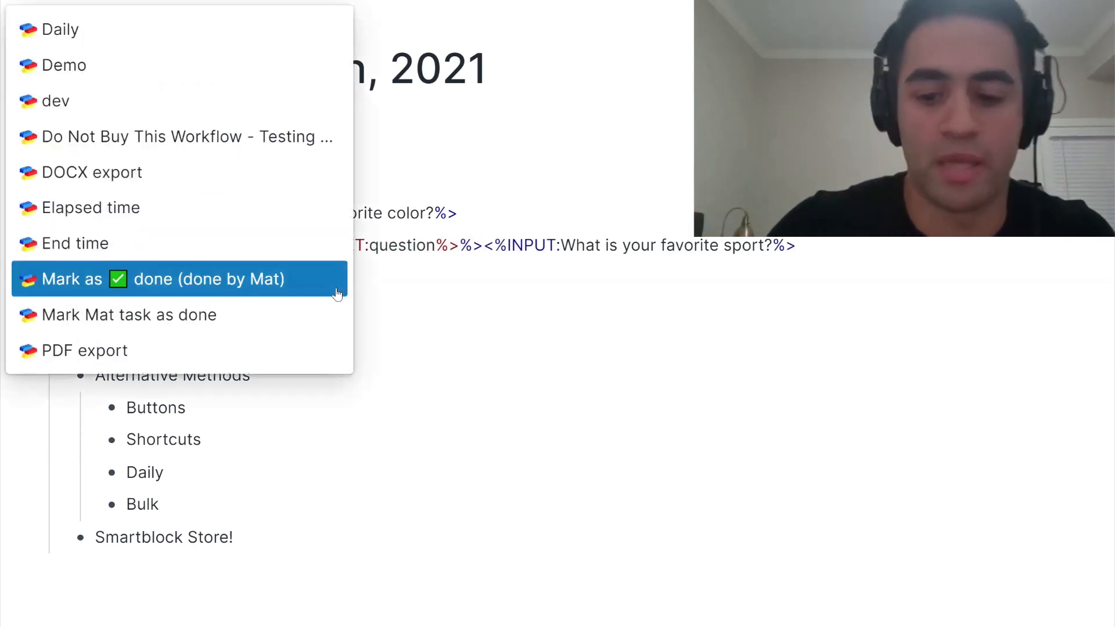
key("Up")
key("Up")
key("Up")
key("Up")
key("Up")
key("Up")
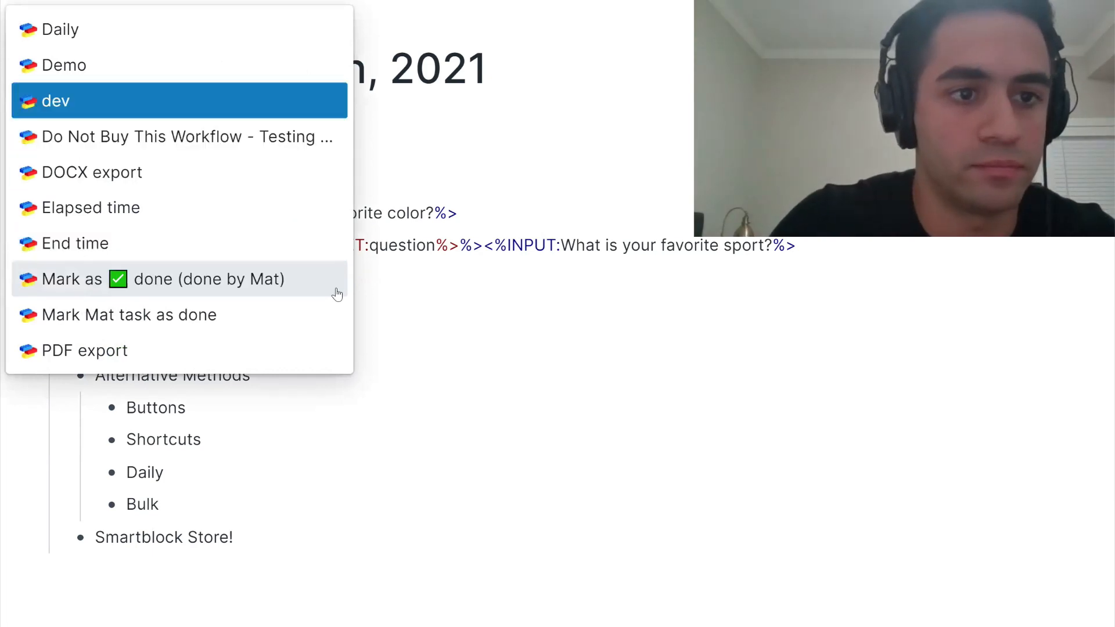
key("Return")
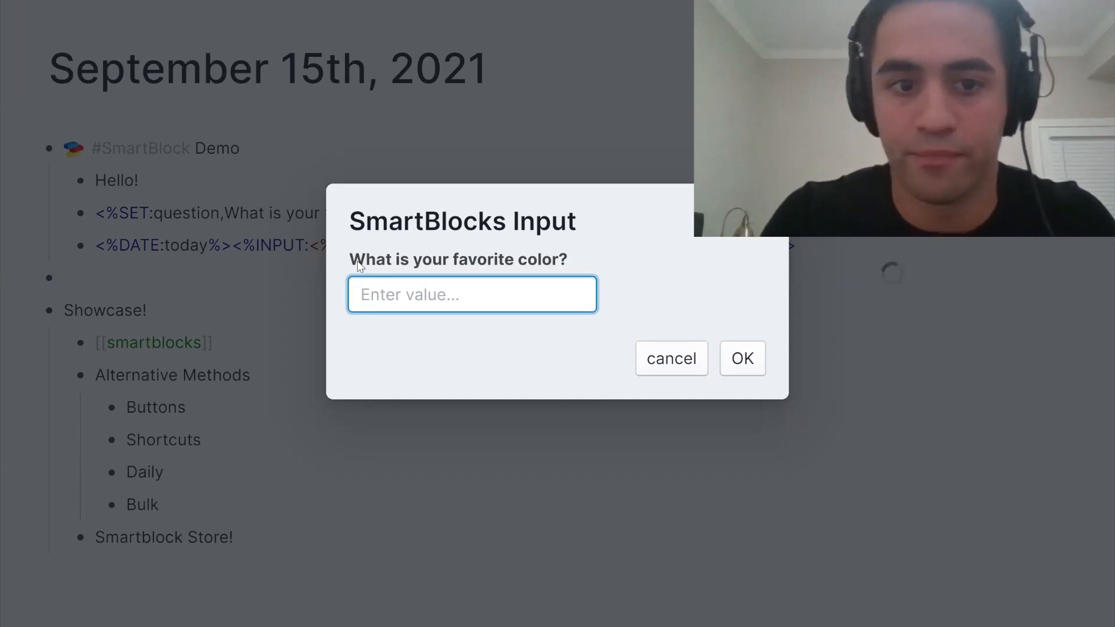
Step: Answer both the favorite color and favorite sport prompts with "a"
left_click_drag(357, 260, 456, 262)
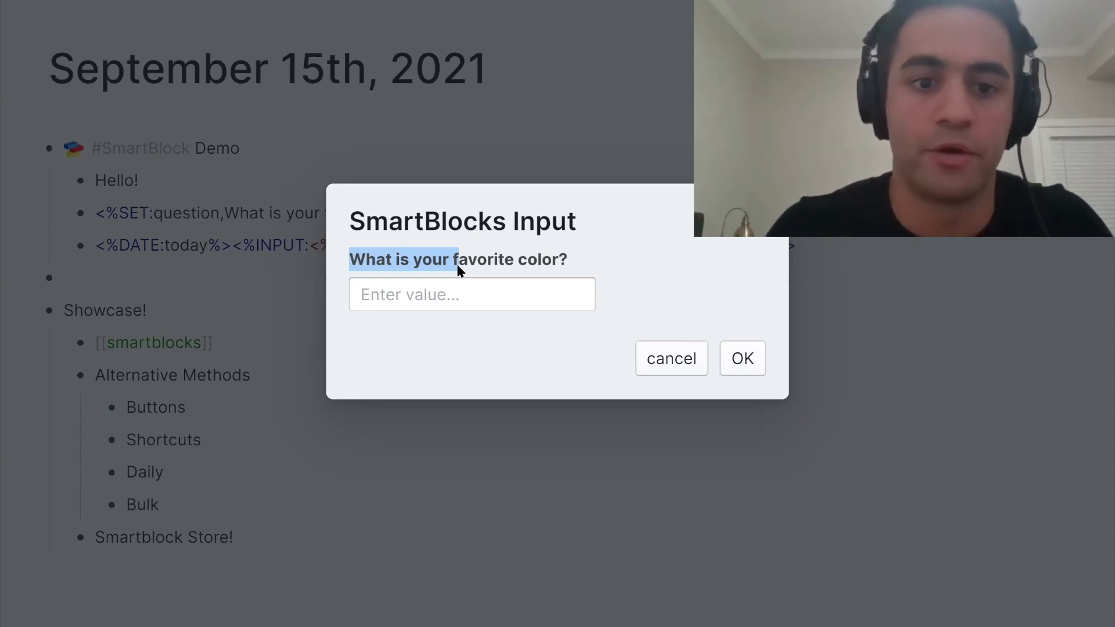
left_click(453, 307)
type("a")
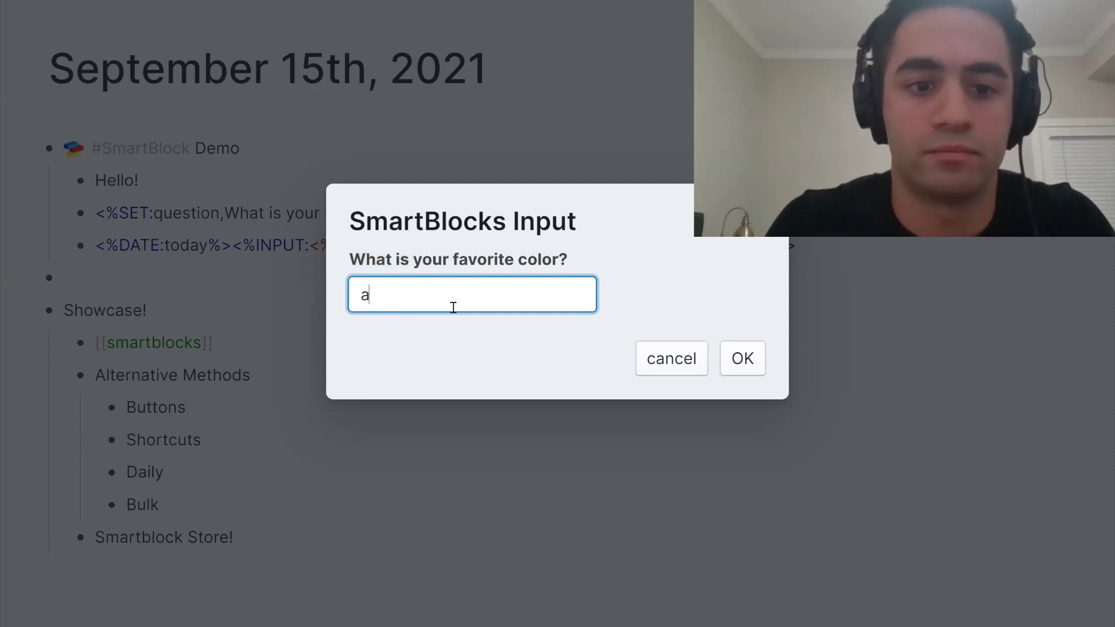
key("Return")
type("a")
key("Return")
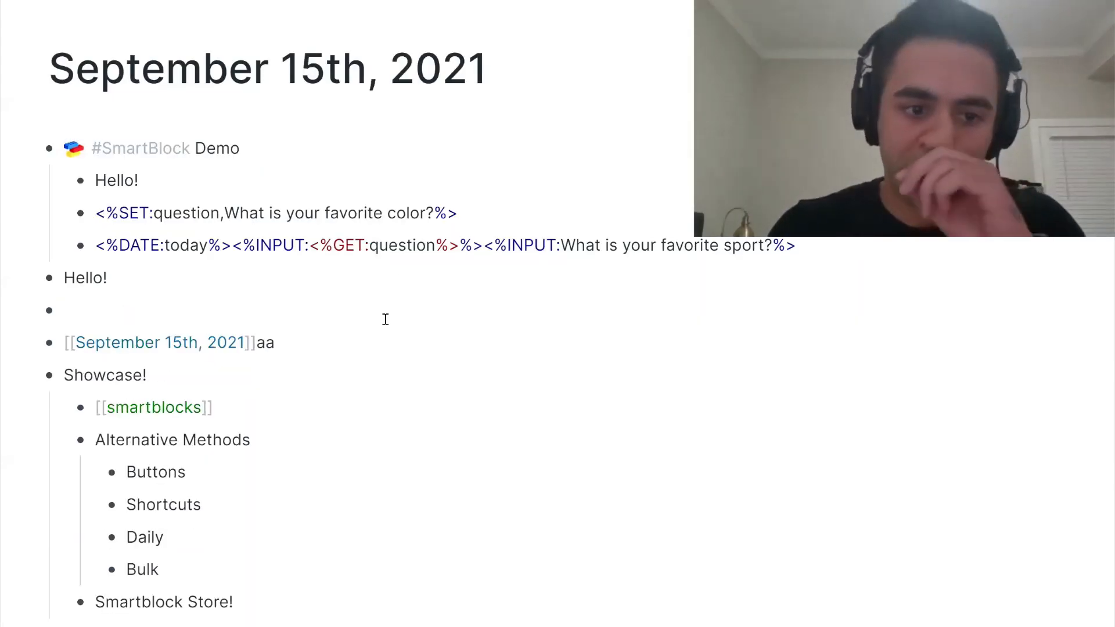
Step: Clear all the blocks generated by the Demo workflow, keeping one empty block above Showcase!
left_click_drag(341, 331, 287, 299)
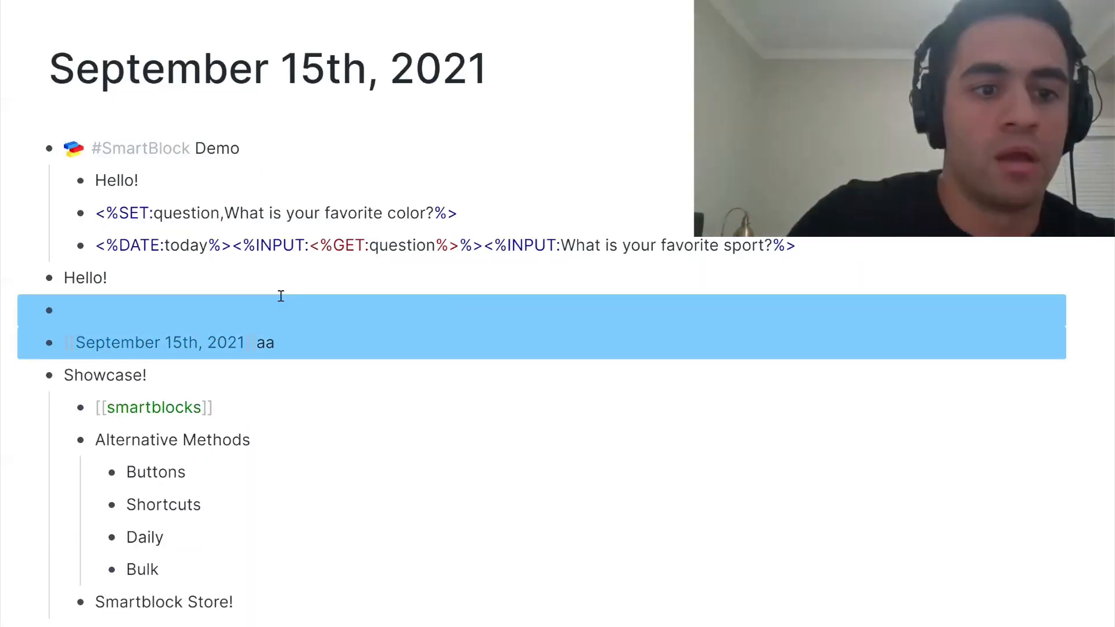
key("BackSpace")
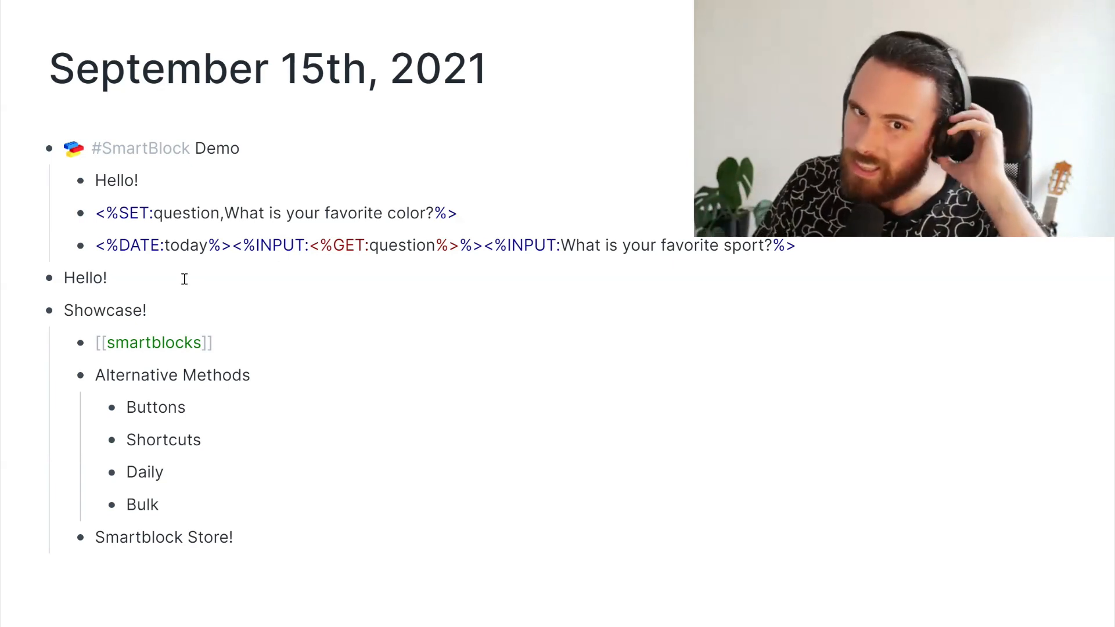
key("Return")
type("xx")
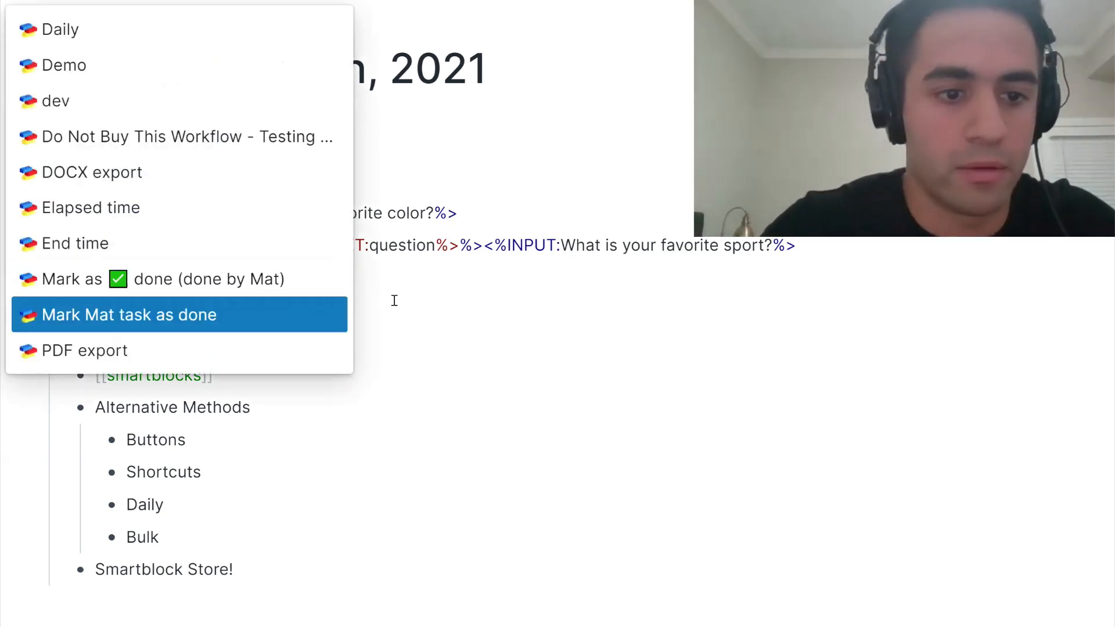
key("Escape")
left_click_drag(132, 315, 120, 277)
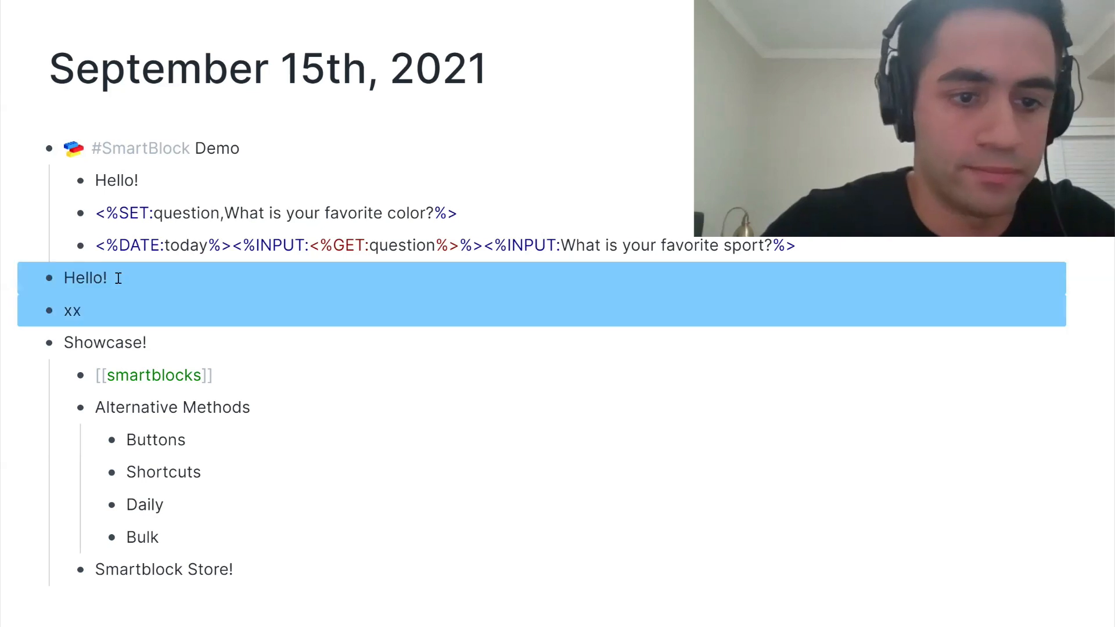
key("BackSpace")
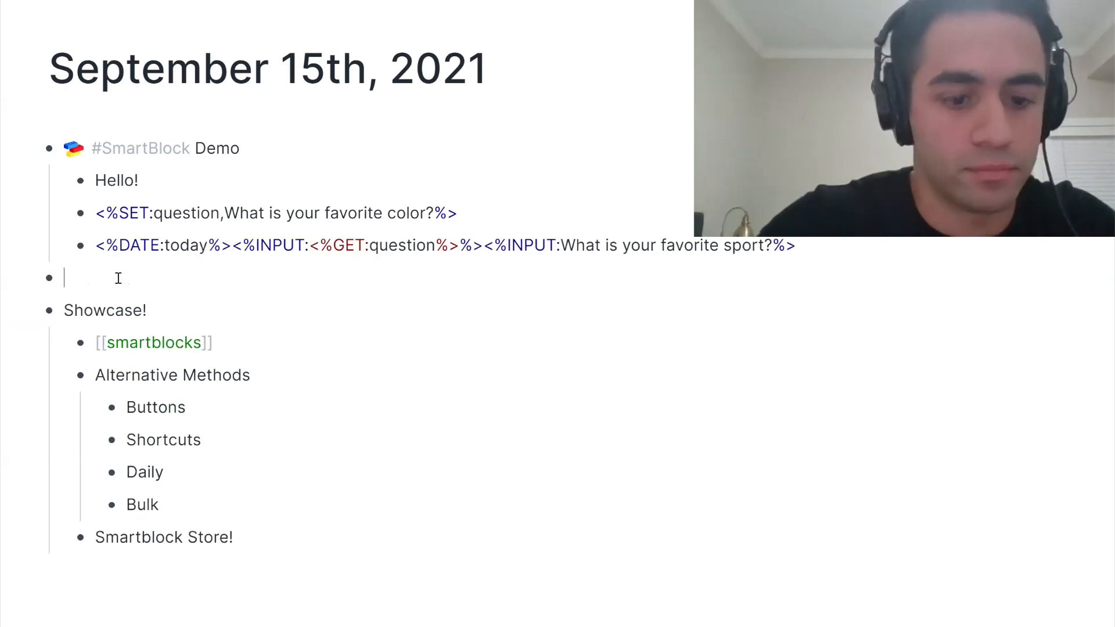
Step: Run the Demo SmartBlock in the empty block, answering "blue" for the favorite color and "basketball" for the favorite sport
type("xx")
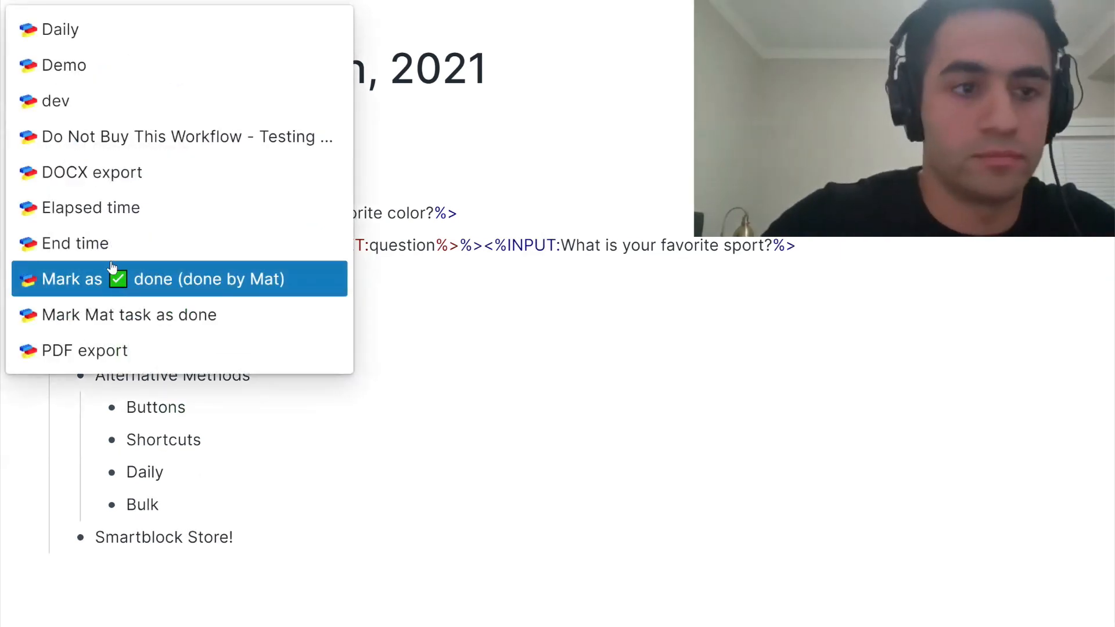
left_click(61, 66)
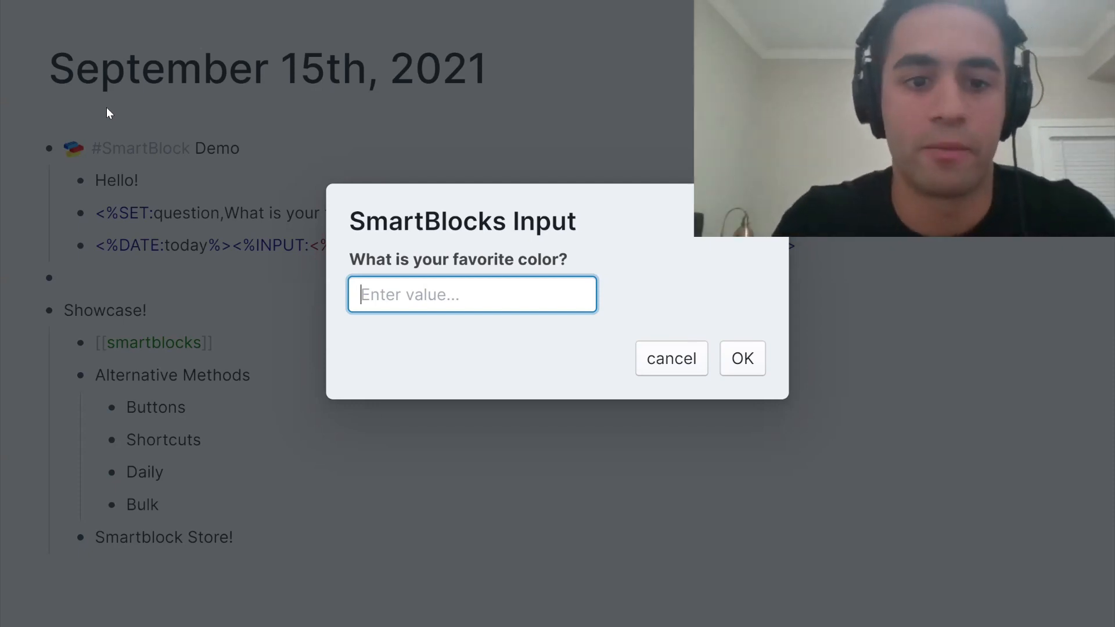
type("blue")
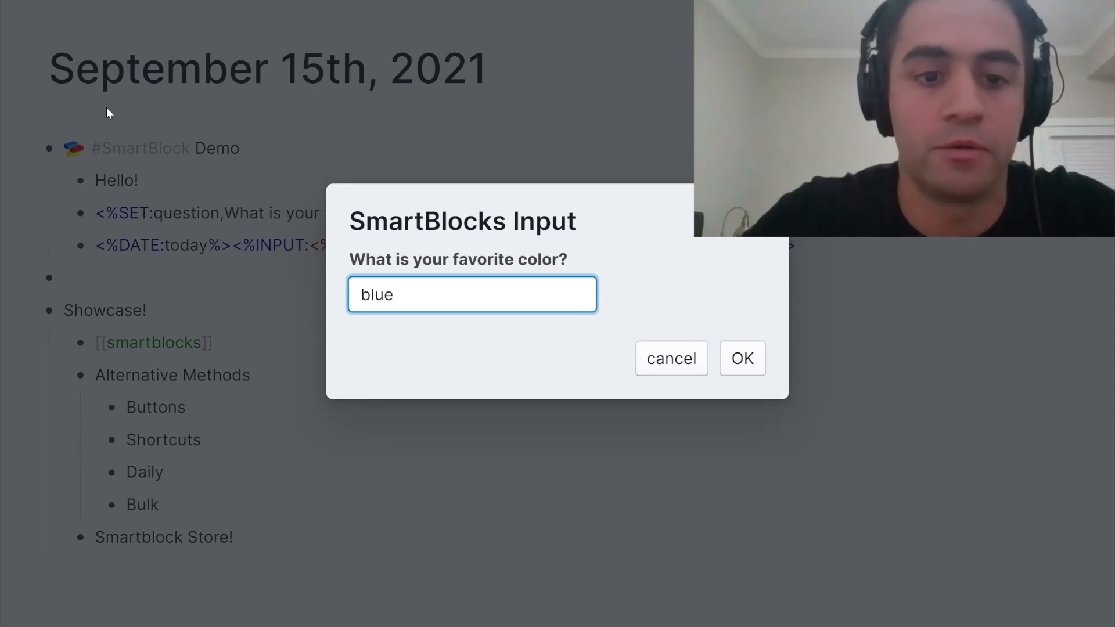
key("Return")
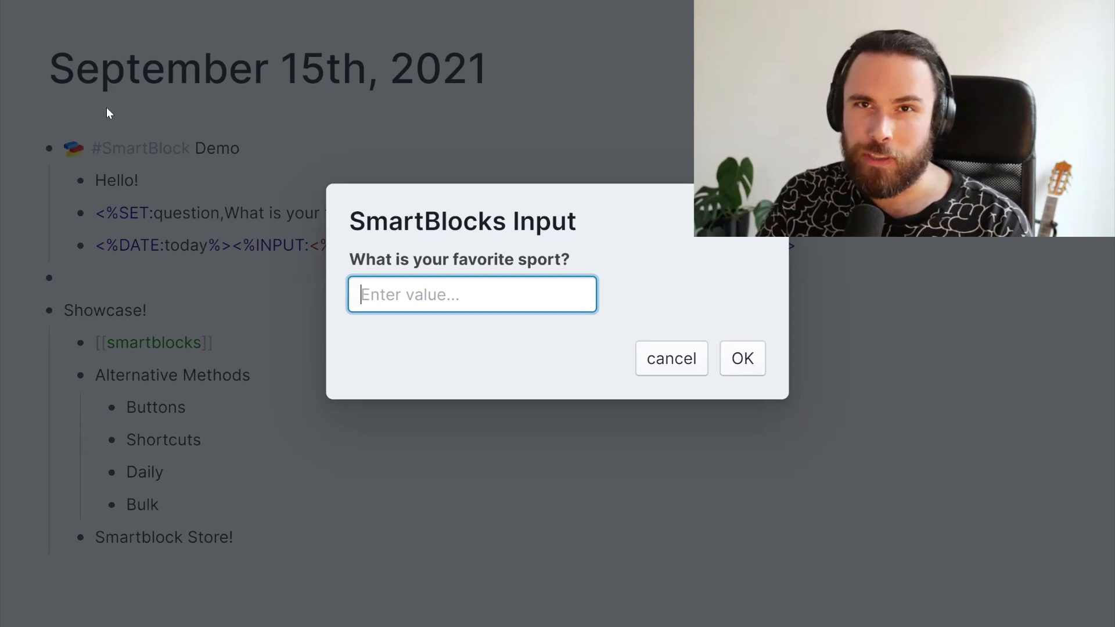
type("basketball")
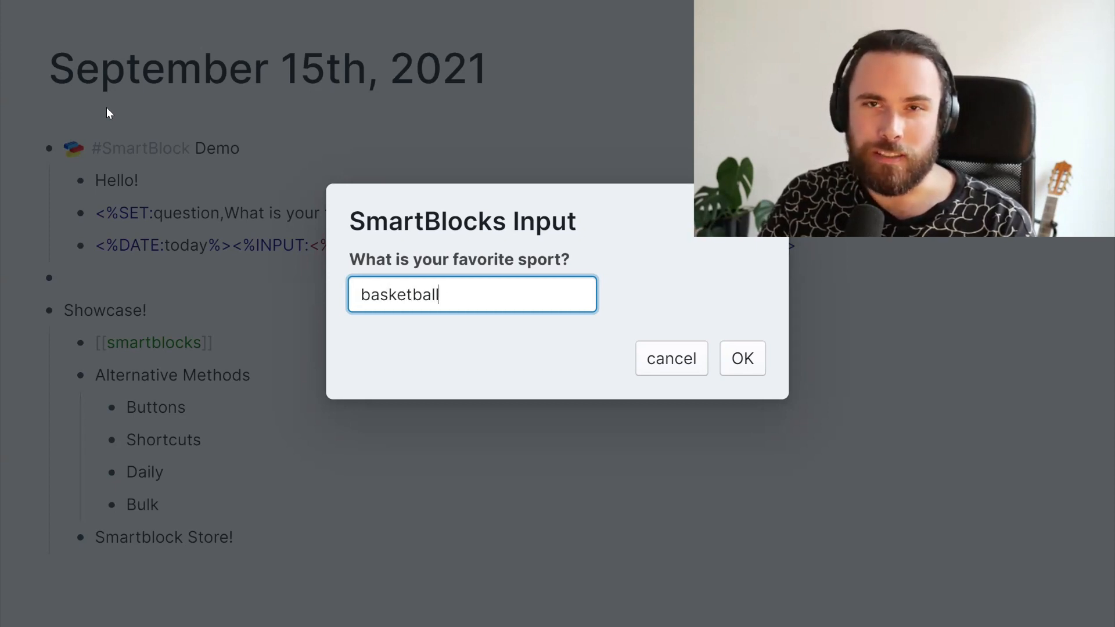
key("Return")
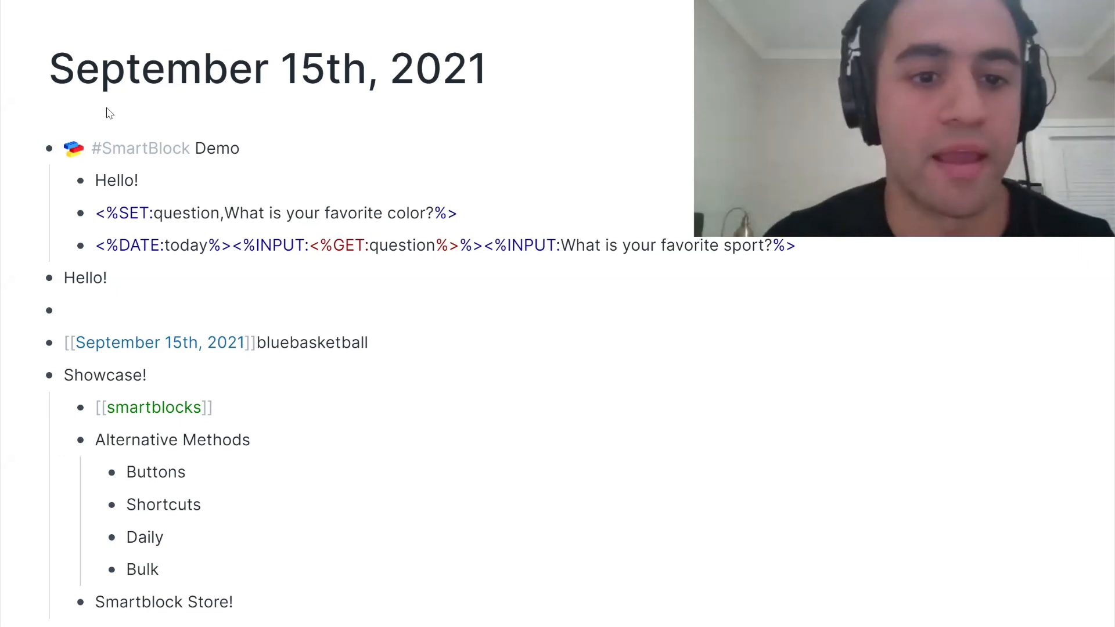
Step: Delete the three generated Demo output blocks and add an empty top-level block above Showcase!
left_click_drag(388, 329, 318, 268)
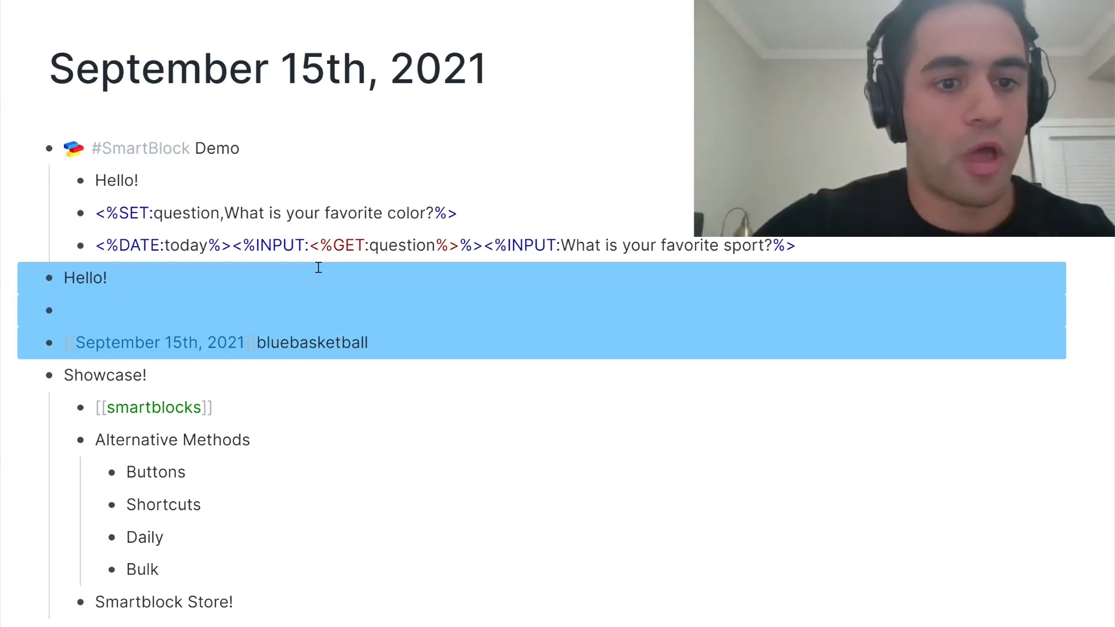
key("BackSpace")
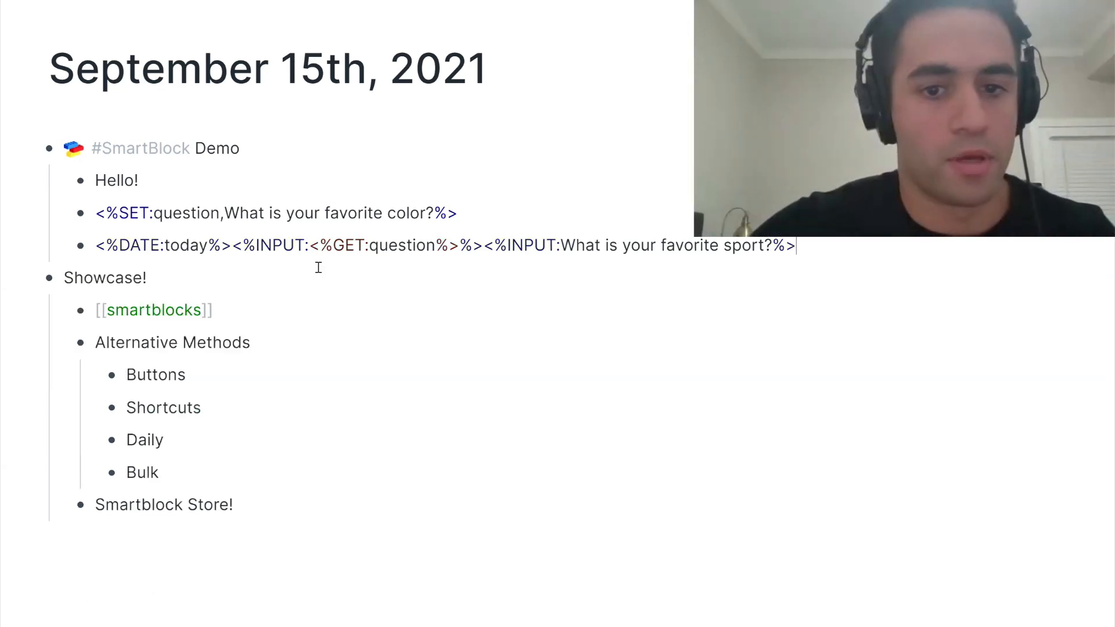
key("Return")
key("shift+Tab")
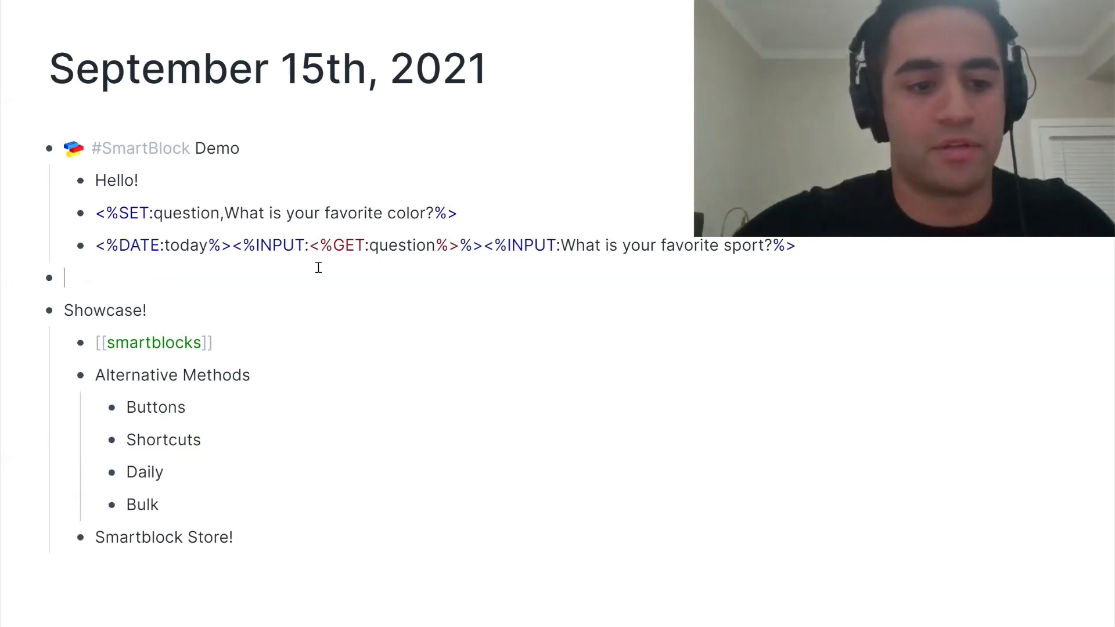
left_click(193, 314)
key("Return")
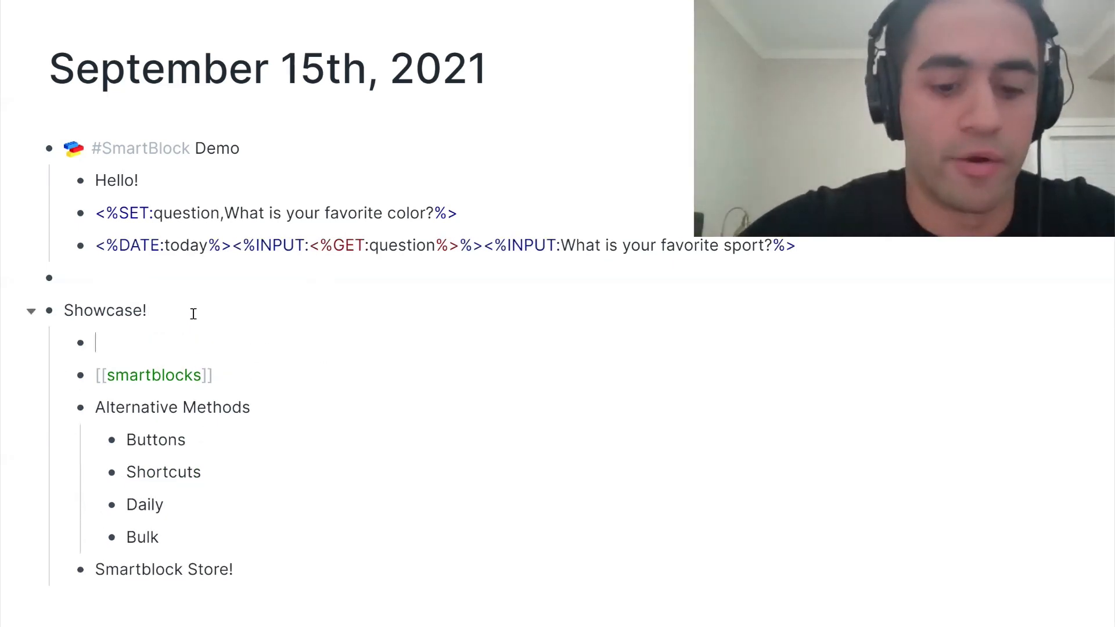
type("htte")
key("BackSpace")
type("ps://")
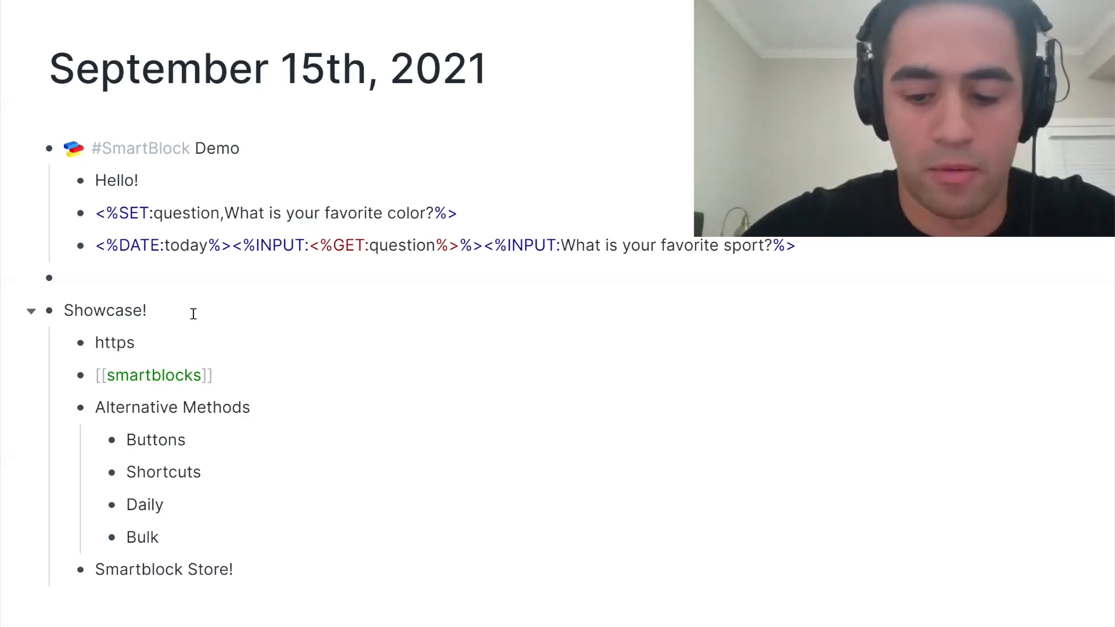
type("roamjs")
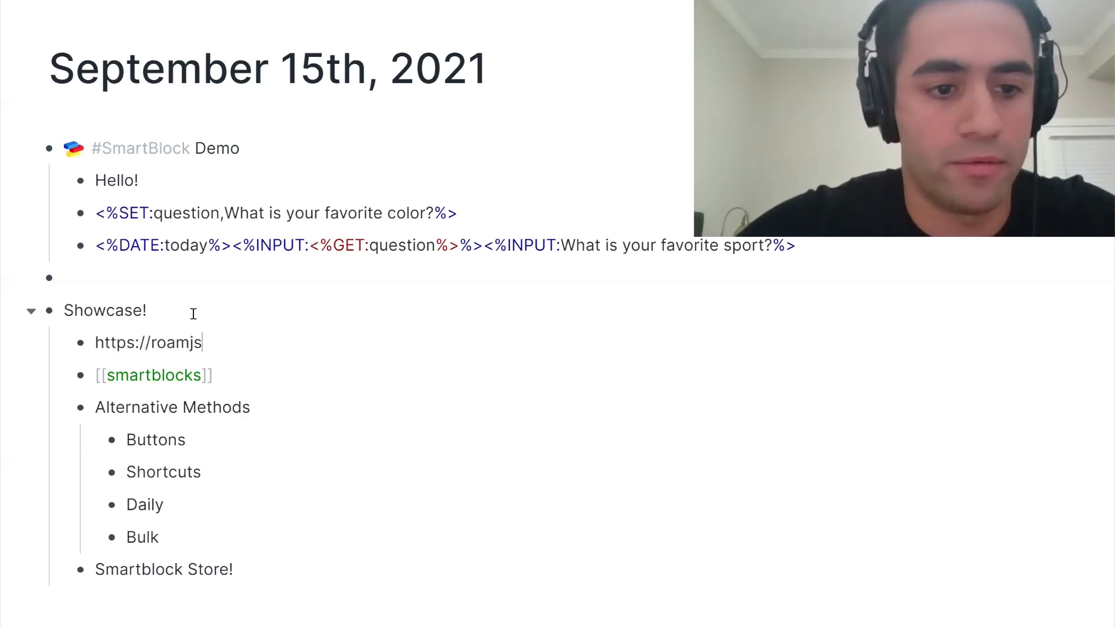
type(".com/s")
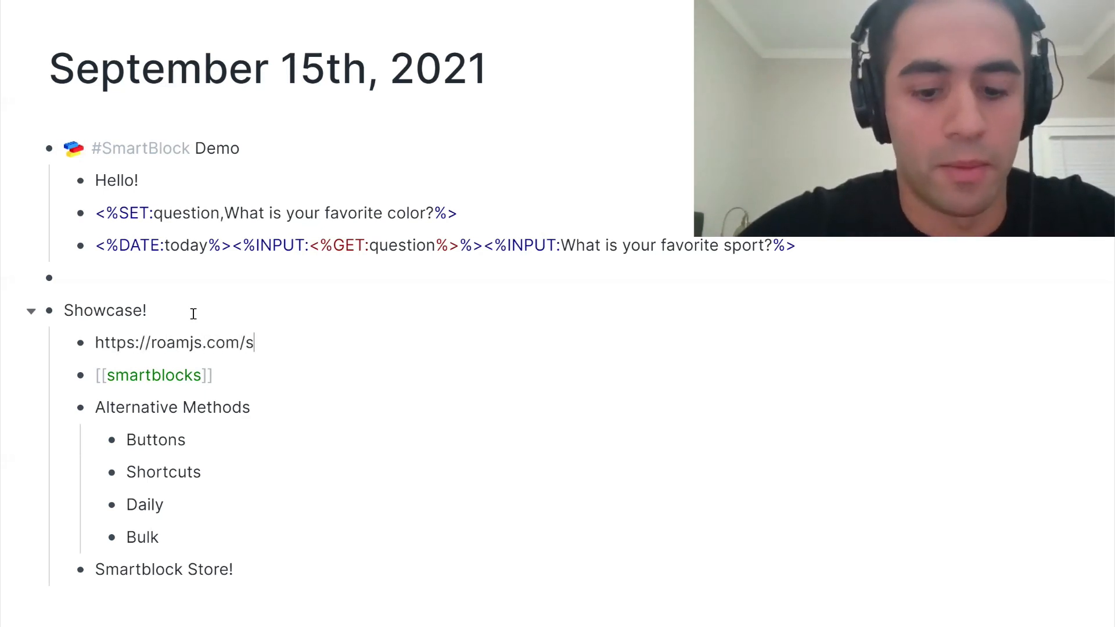
key("BackSpace")
type("extension")
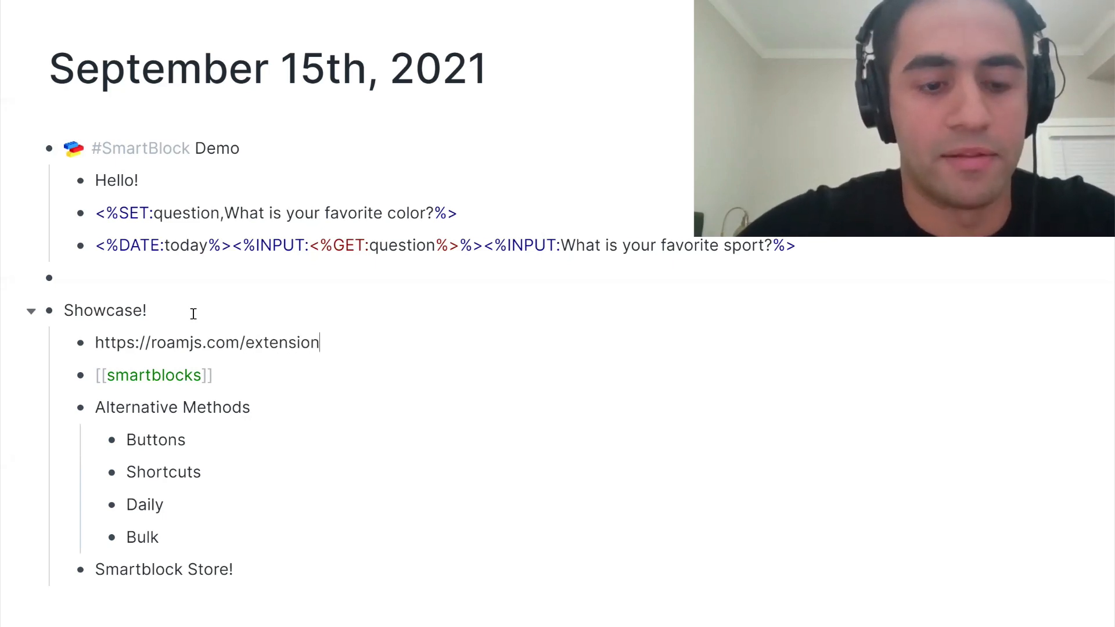
type("s/smar")
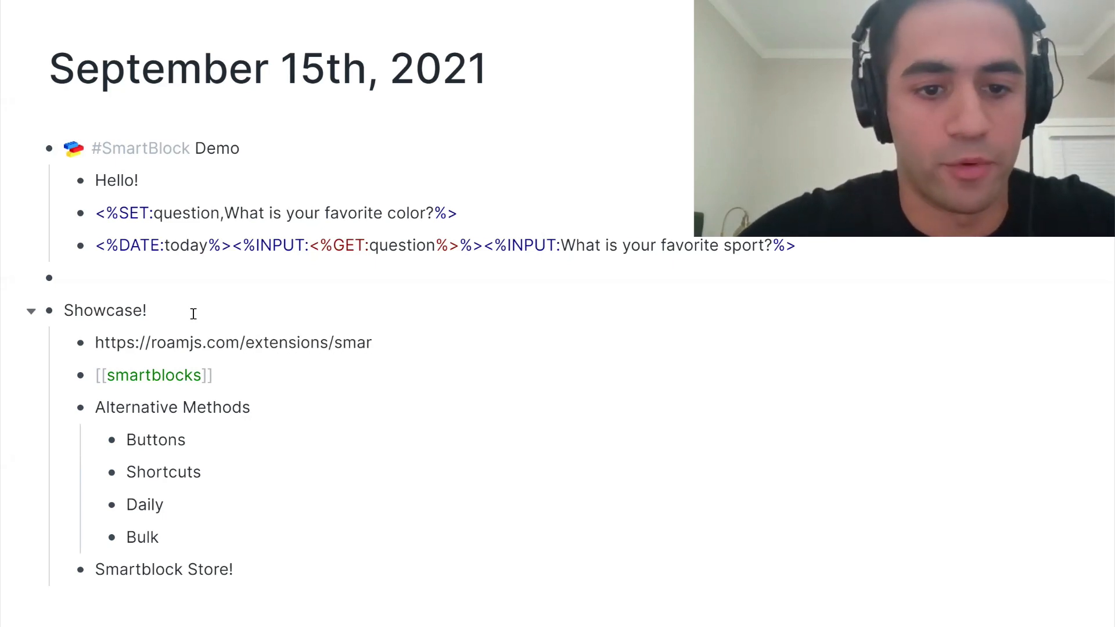
type("tblocks/com")
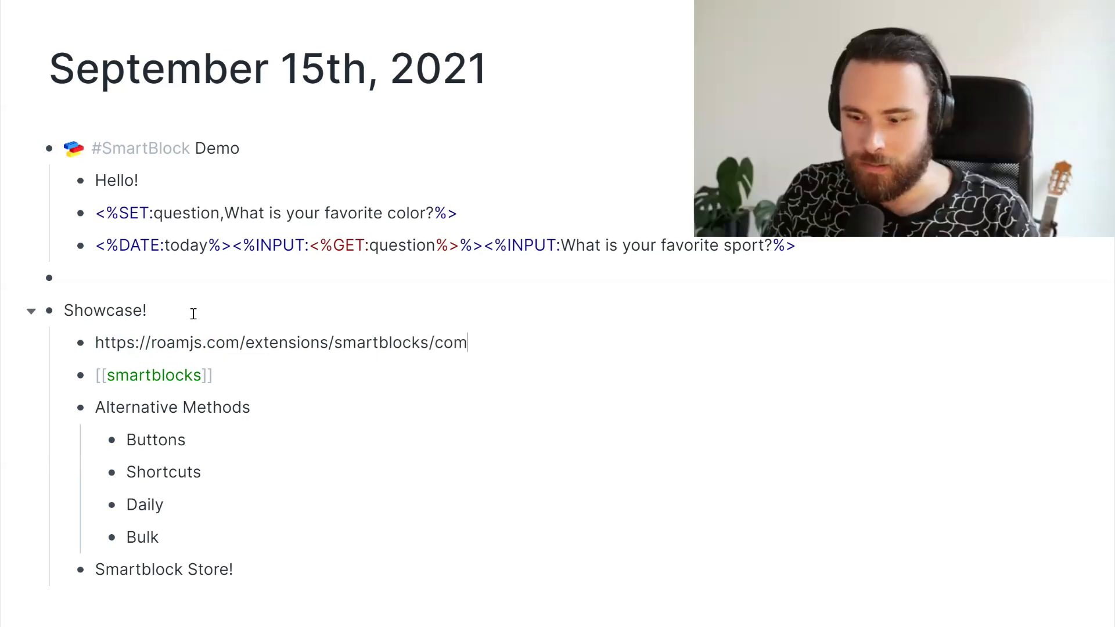
type("mand_ref")
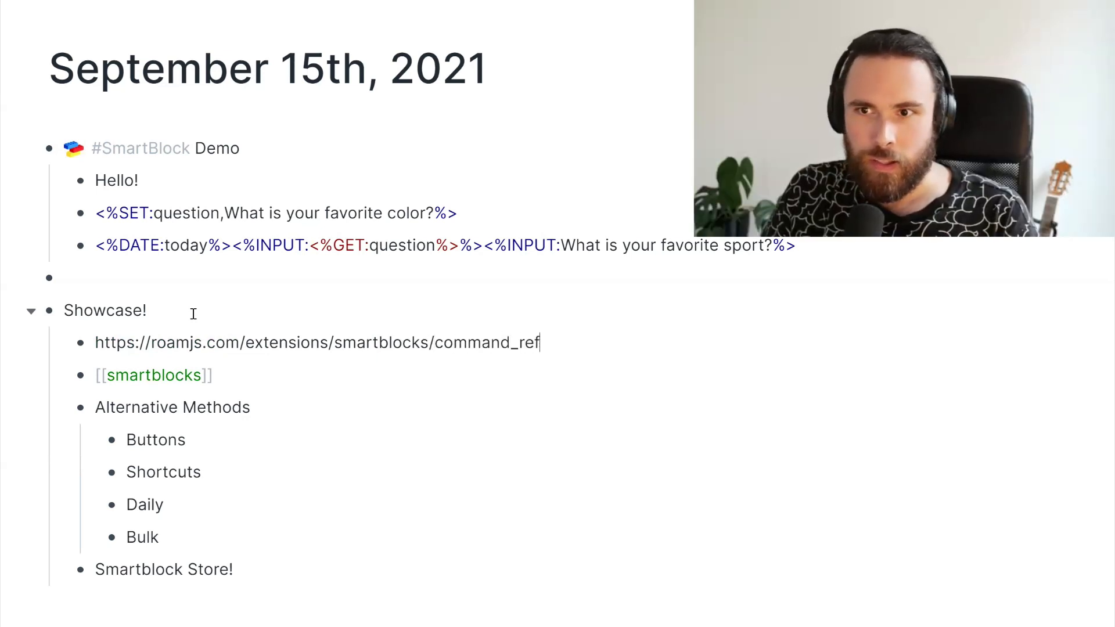
type("erence")
left_click(193, 314)
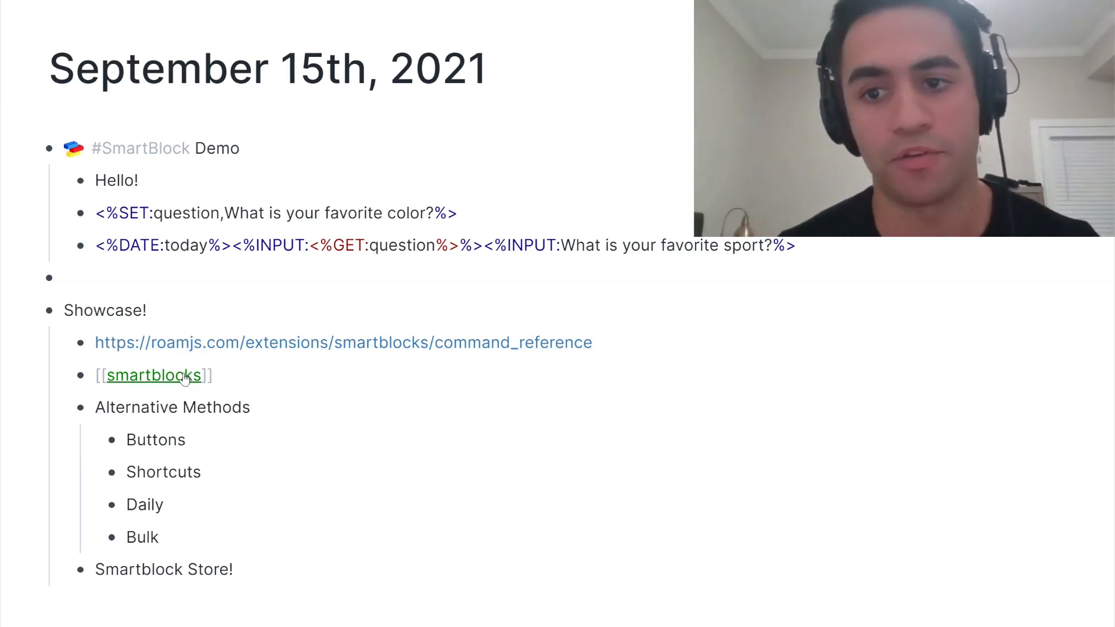
Step: Change the SmartBlocks trigger to "\" on the roam/js/smartblocks page and reload the graph
left_click(184, 378)
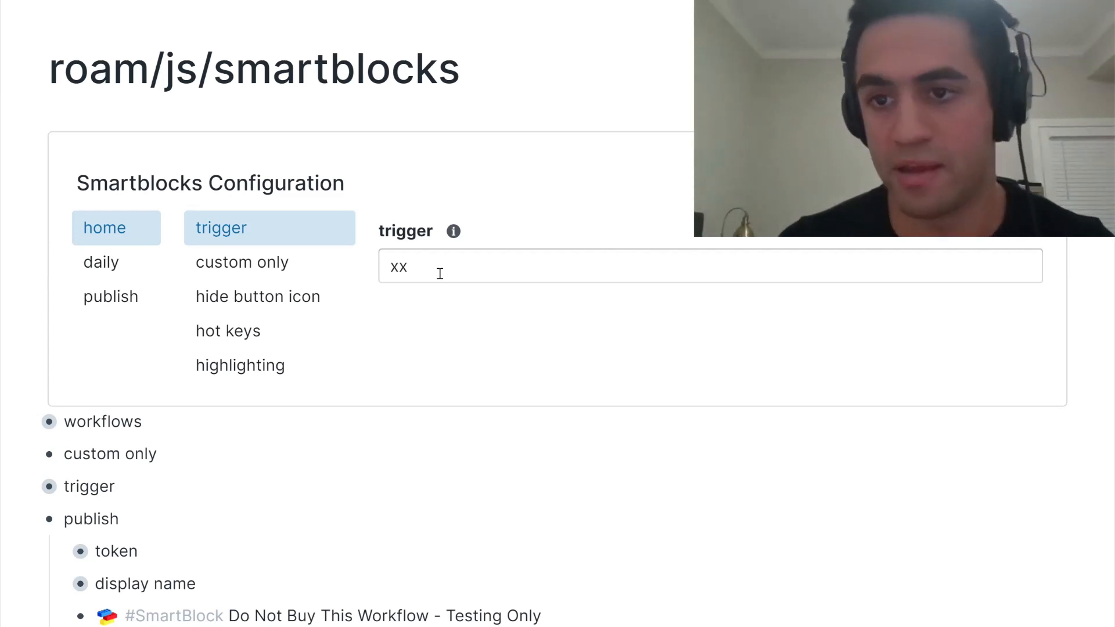
left_click(440, 273)
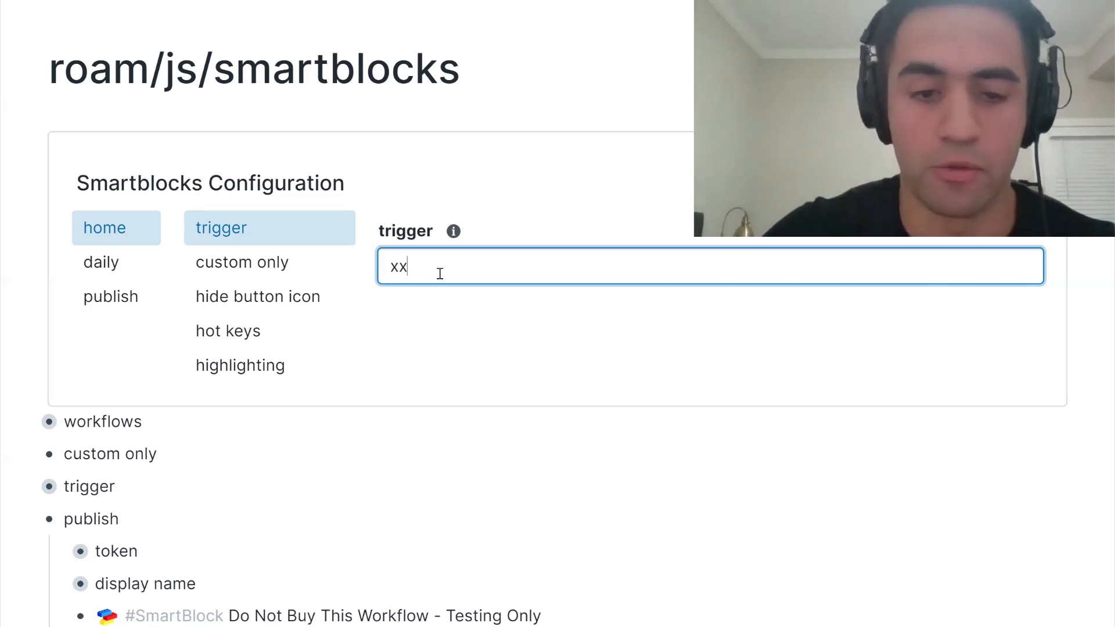
key("BackSpace")
key("BackSpace")
type("\\")
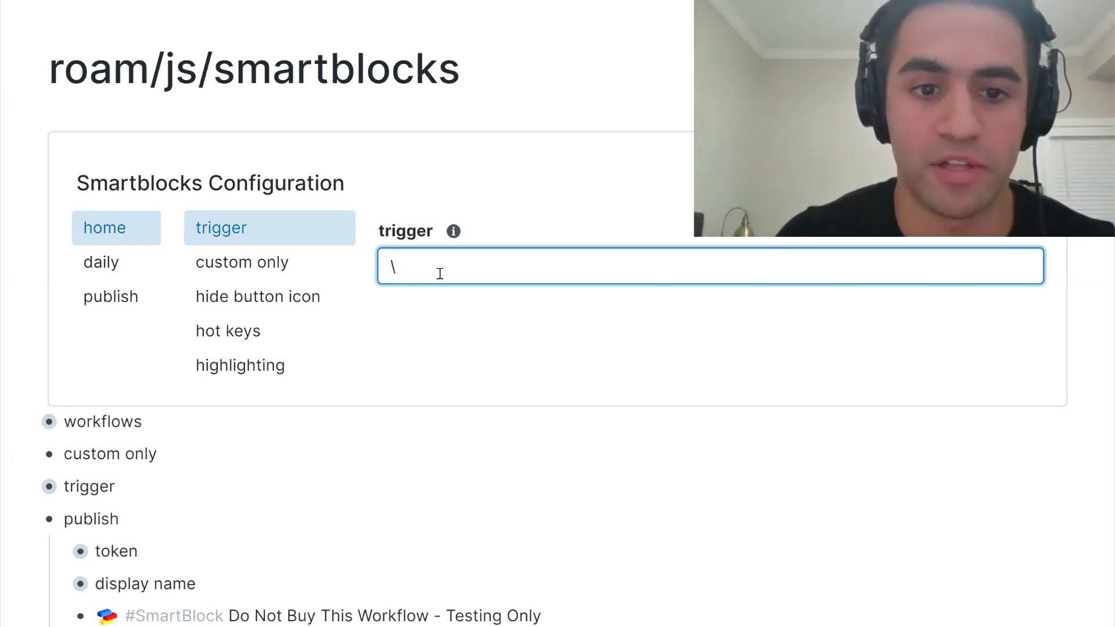
left_click(443, 155)
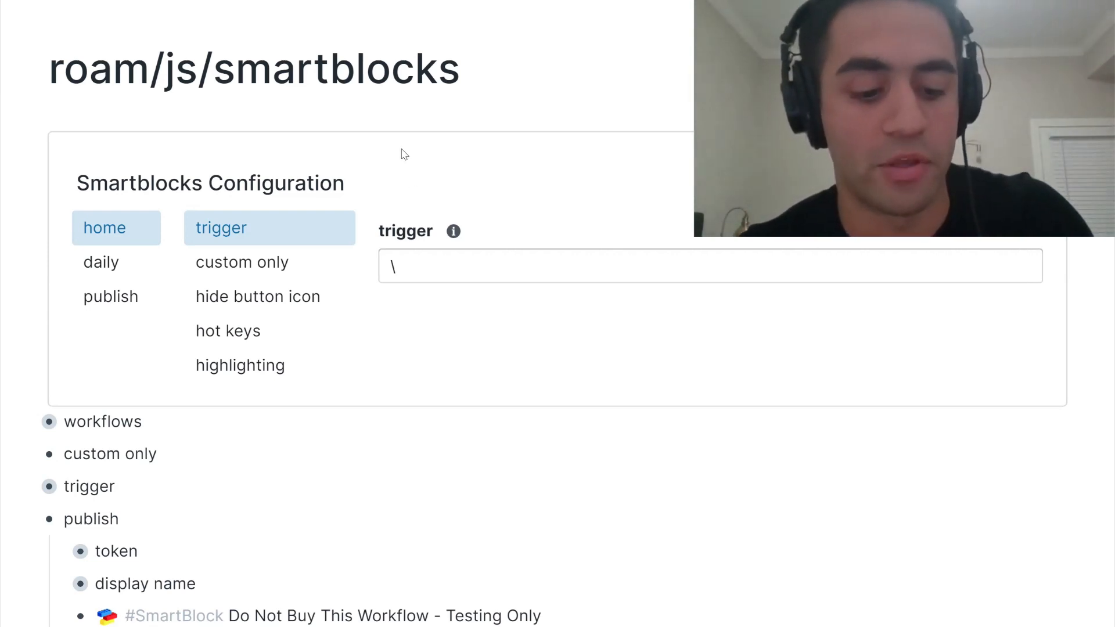
key("ctrl+r")
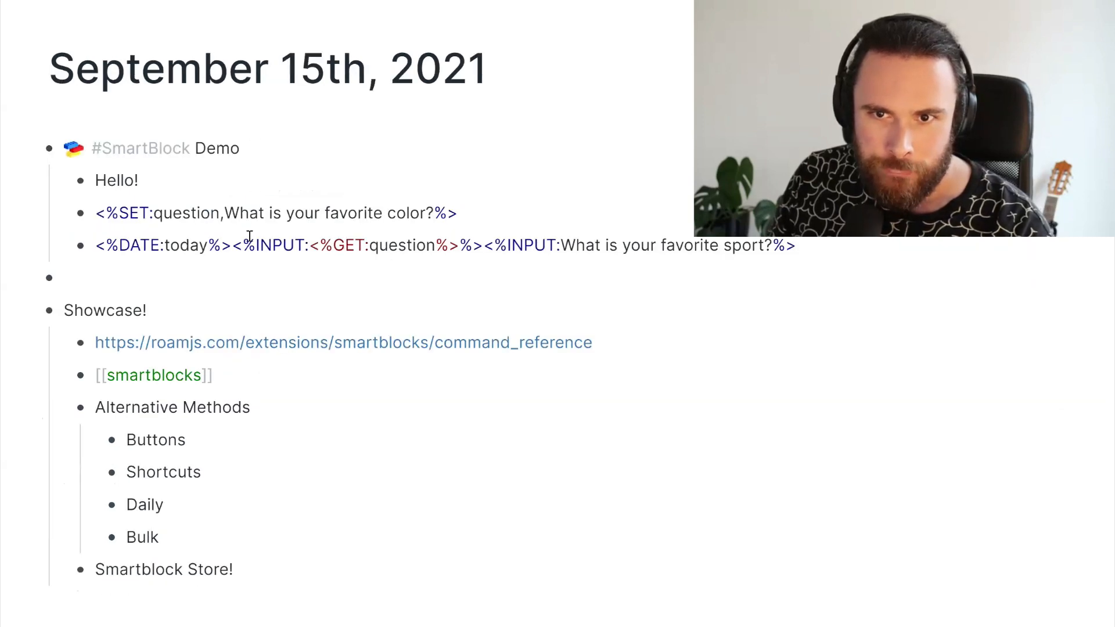
Step: Create a SmartBlock button in the empty block above Showcase! with the text {{woo:SmartBlock:Demo}}
left_click(245, 269)
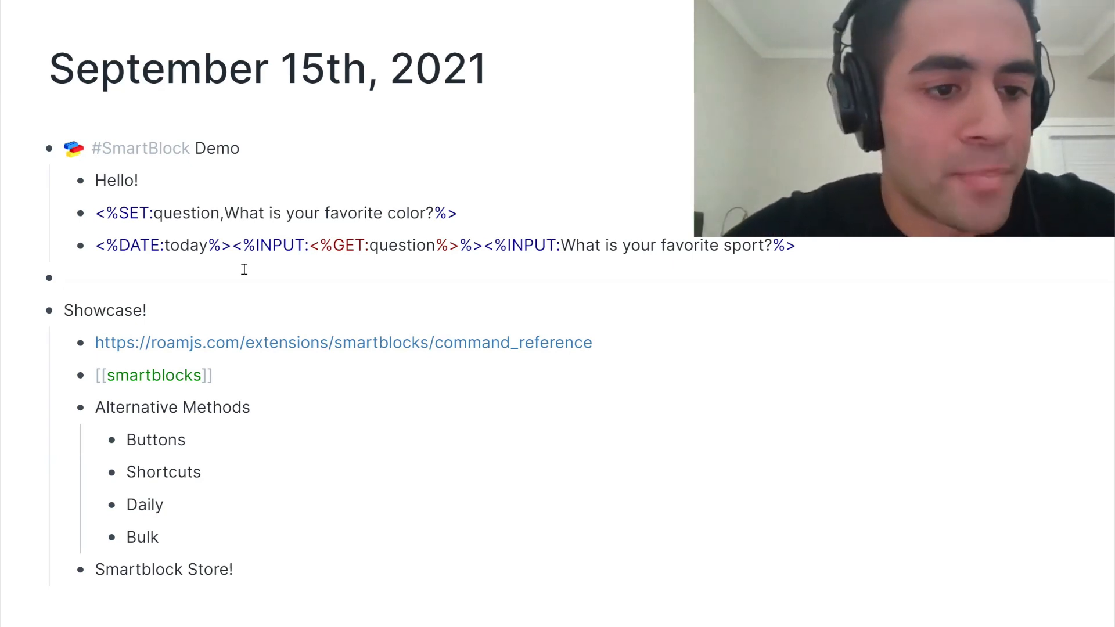
scroll(245, 269, "down", 2)
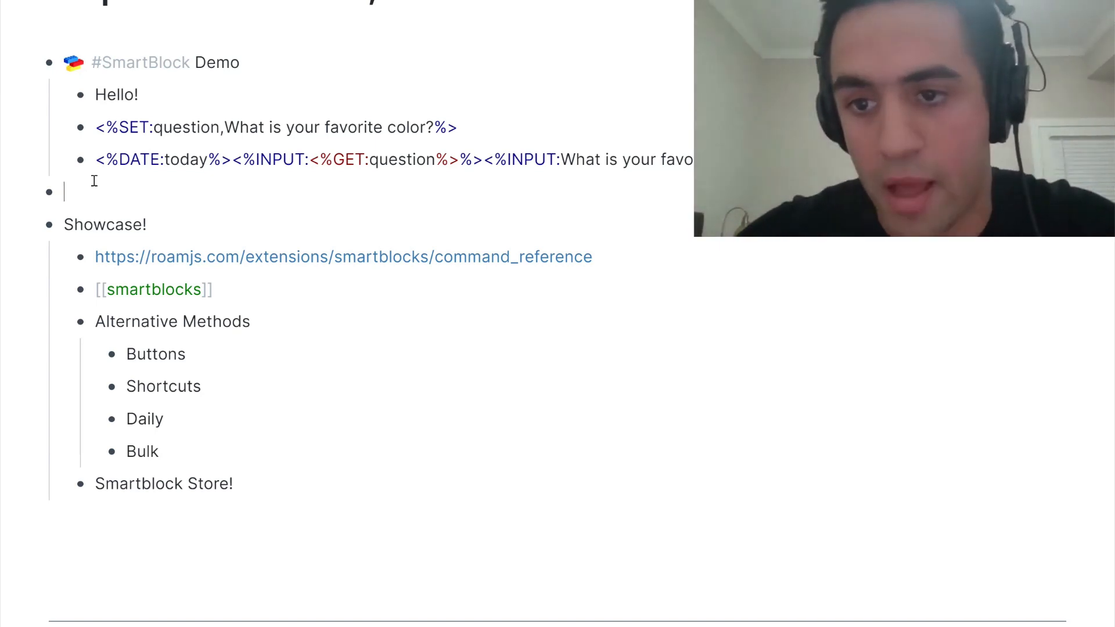
type("{{")
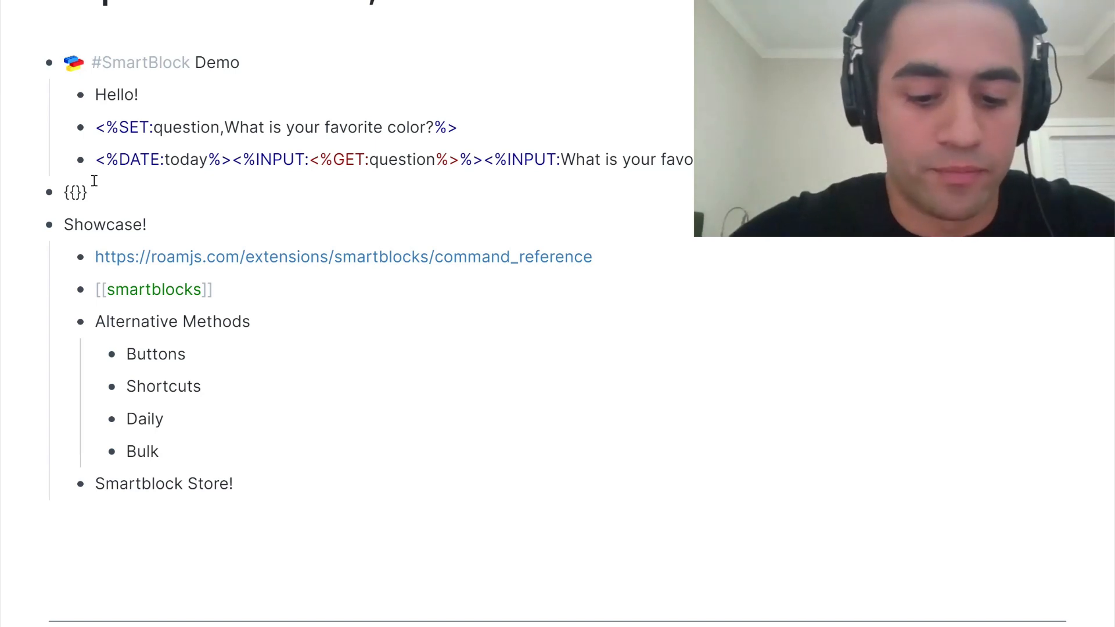
type("woo:Sma")
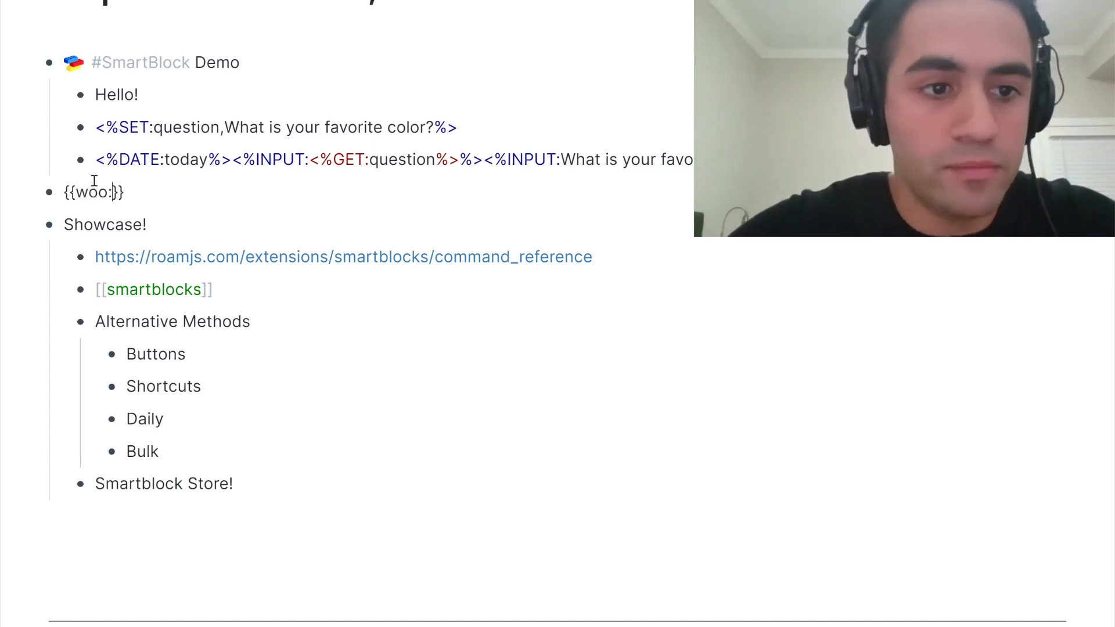
type("rt")
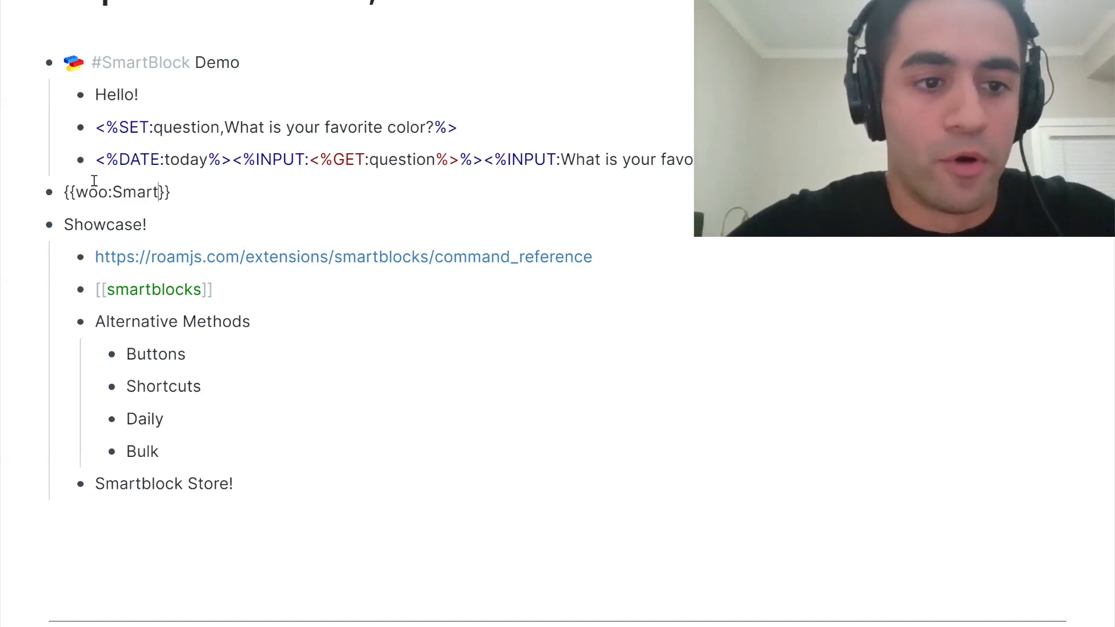
type("Block:")
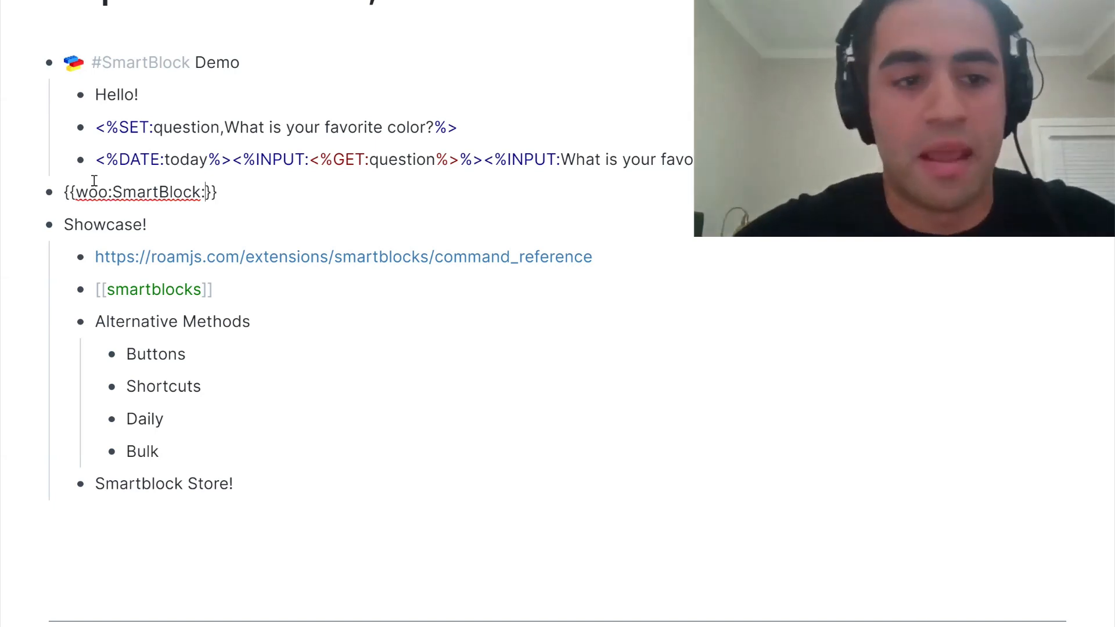
type("Demo")
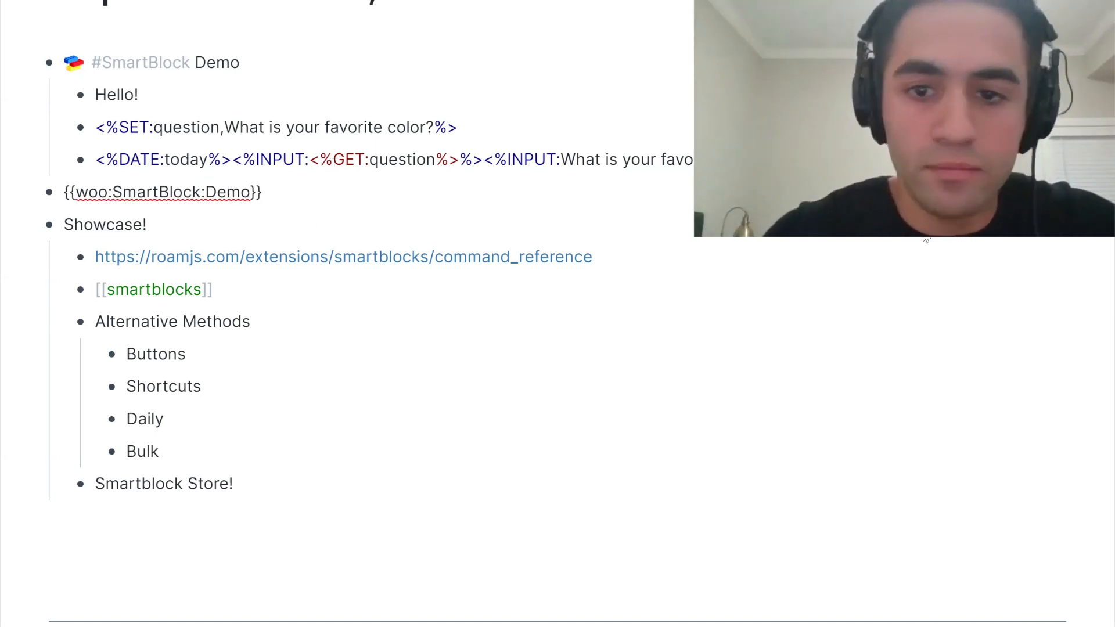
key("Escape")
Step: Delete the INPUT commands after <%DATE:today%> and the whole SET question block from the Demo SmartBlock workflow
left_click_drag(633, 125, 428, 154)
left_click(428, 157)
left_click_drag(232, 159, 696, 158)
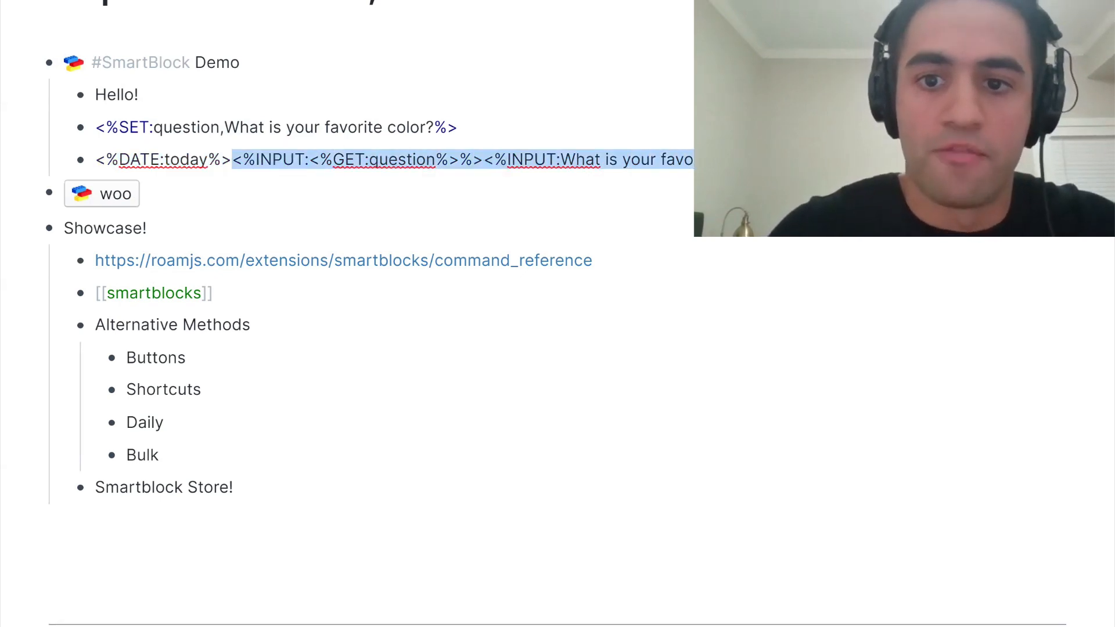
key("BackSpace")
left_click(301, 123)
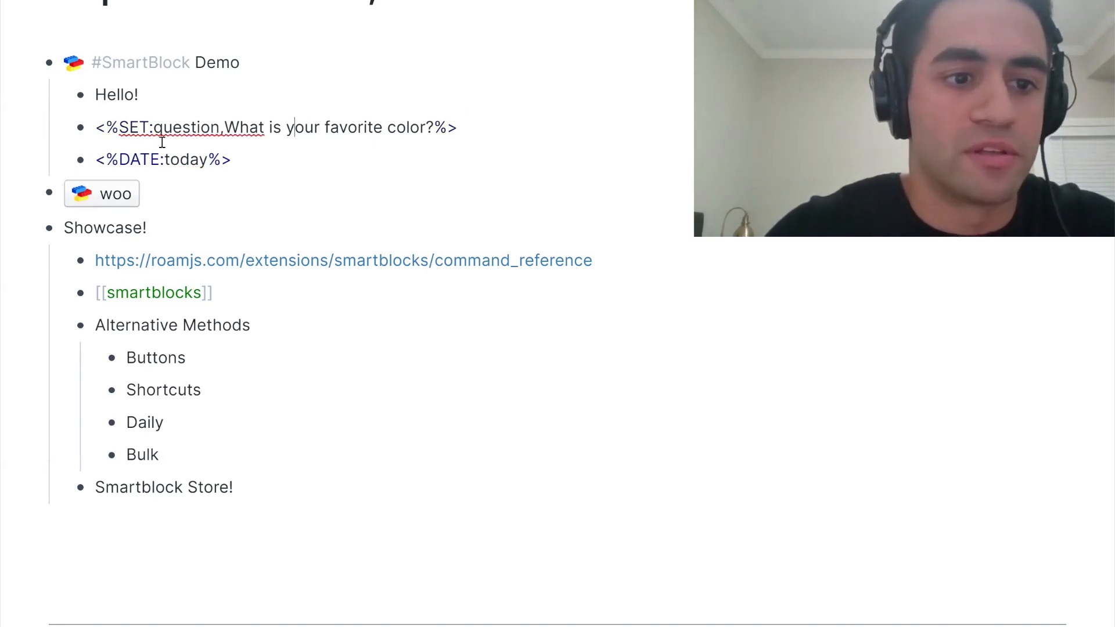
triple_click(478, 127)
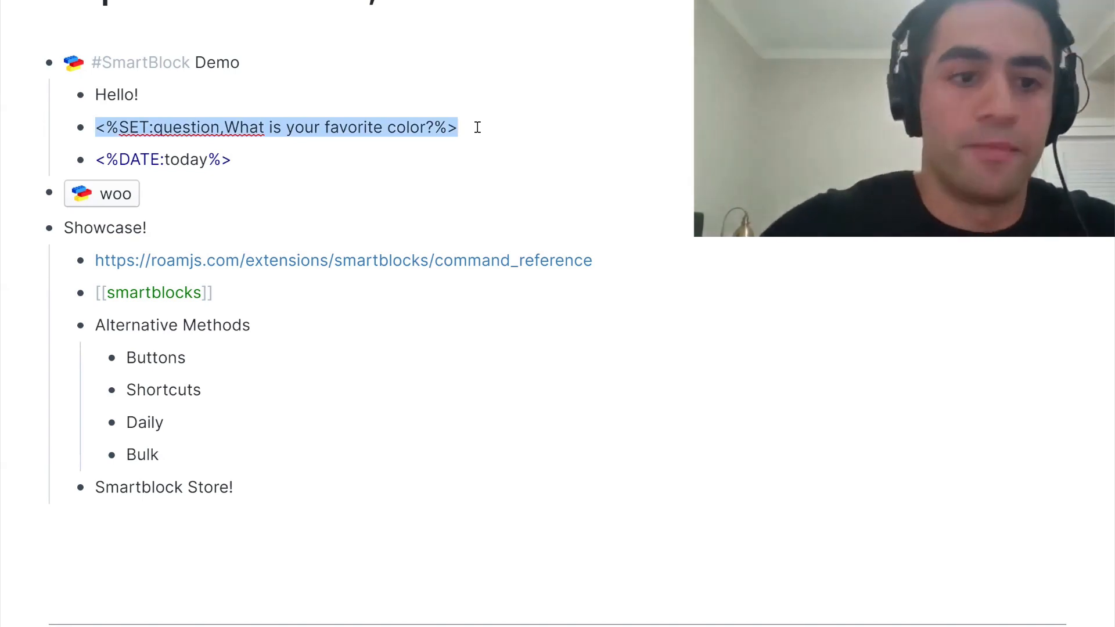
key("BackSpace")
key("BackSpace")
Step: Run the Demo workflow from the woo button
left_click(401, 173)
left_click(181, 182)
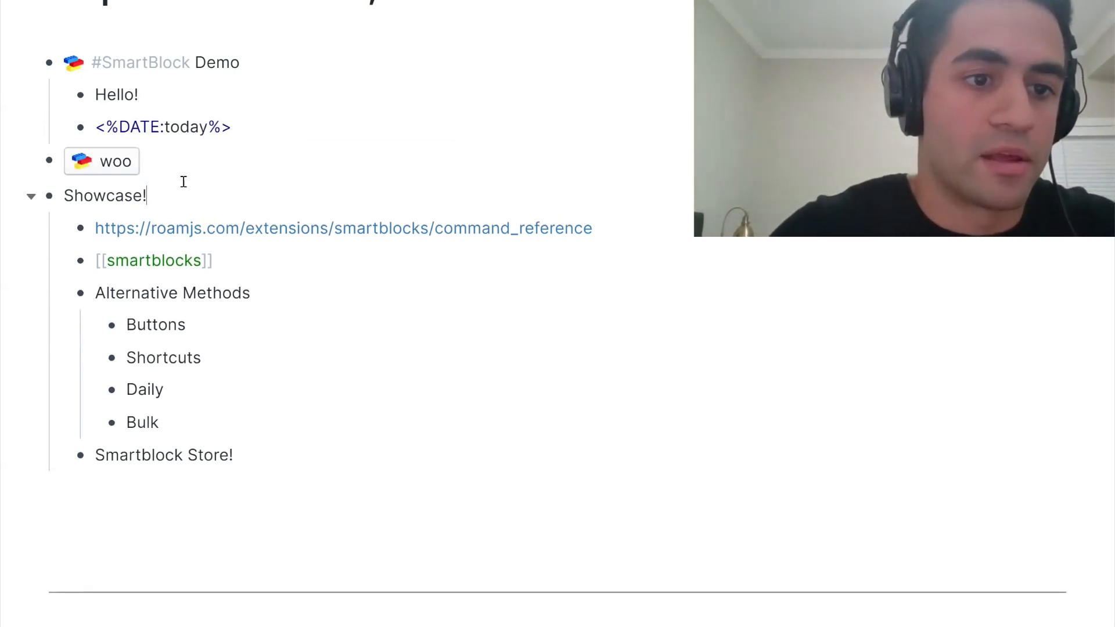
left_click(107, 169)
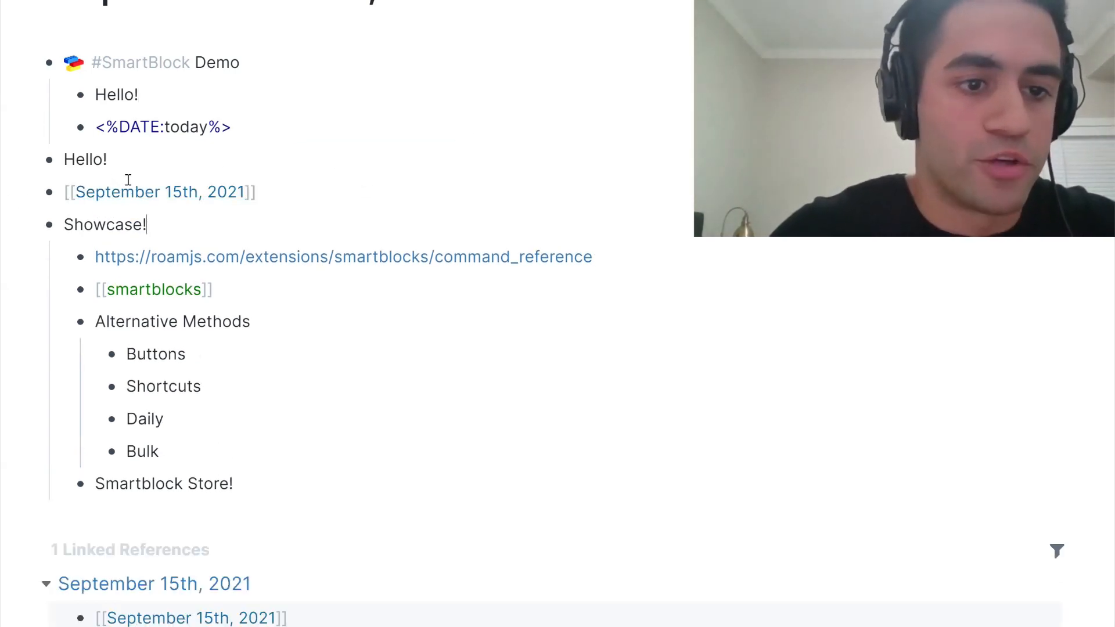
Step: Delete the two generated Demo output blocks and add an empty top-level block above Showcase!
left_click(276, 186)
left_click_drag(221, 164, 205, 158)
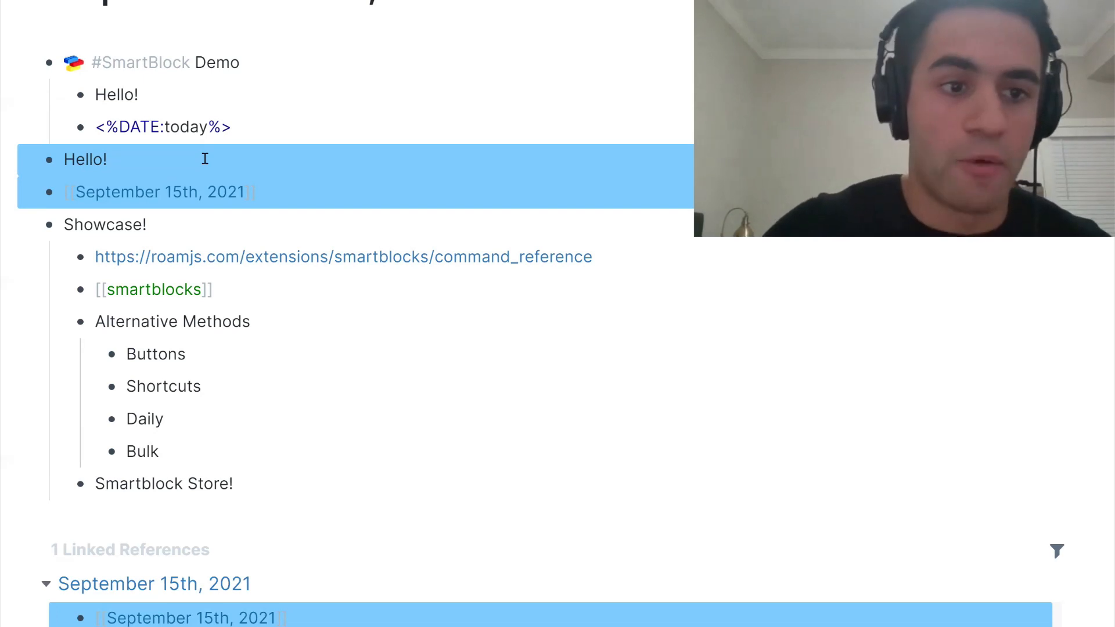
key("BackSpace")
key("Return")
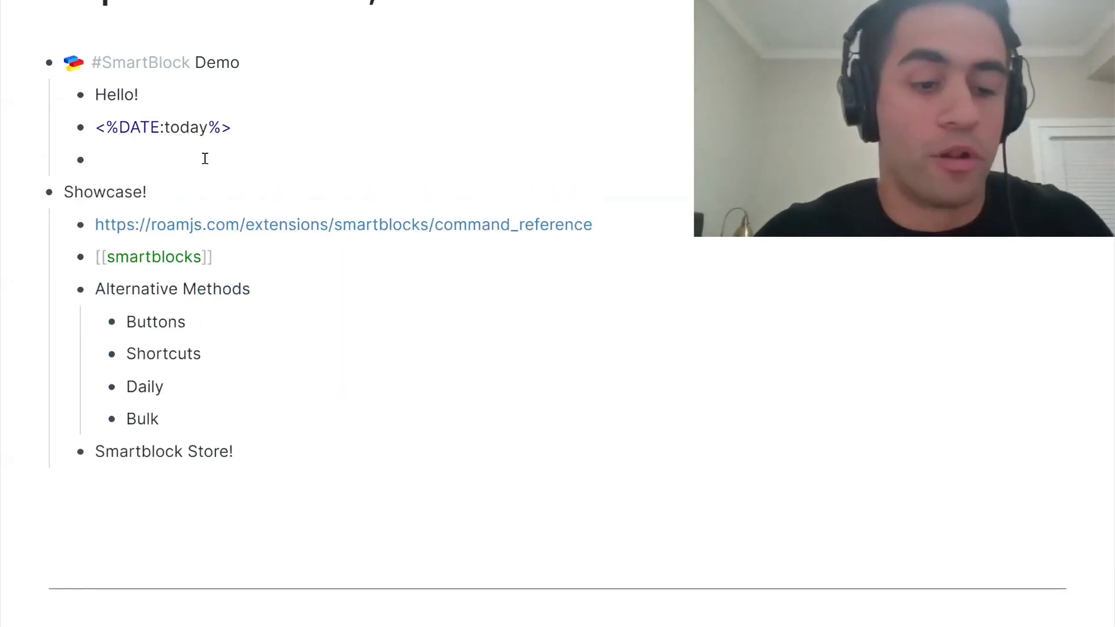
key("shift+Tab")
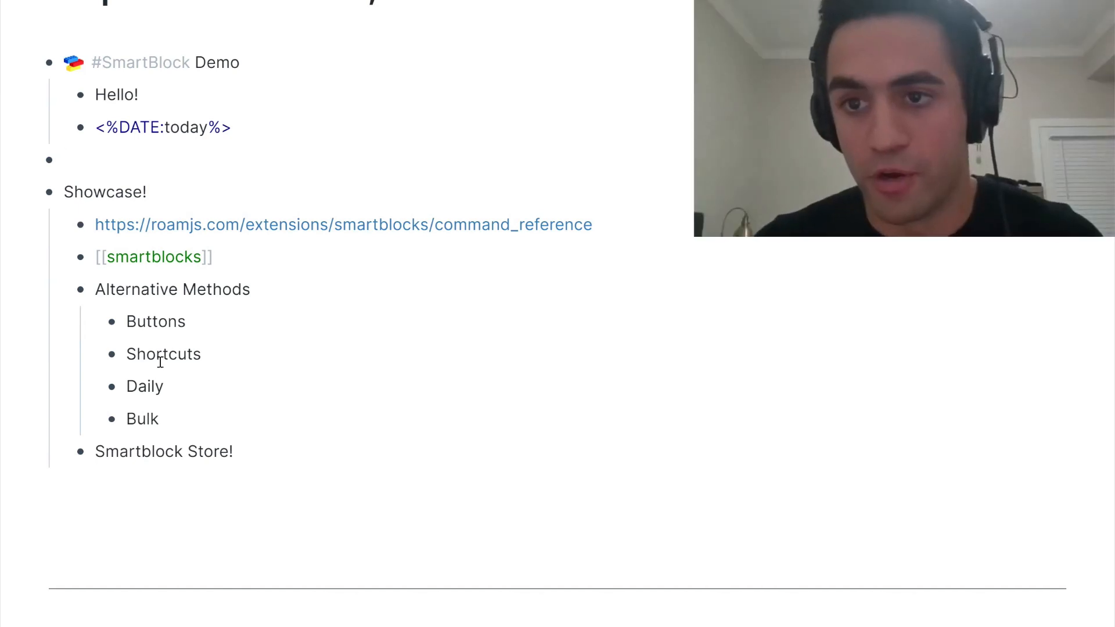
Step: Delete the k+t+e+t hot key on the roam/js/smartblocks page and run Demo in the empty block with the s+m+r+t hot key
left_click(175, 259)
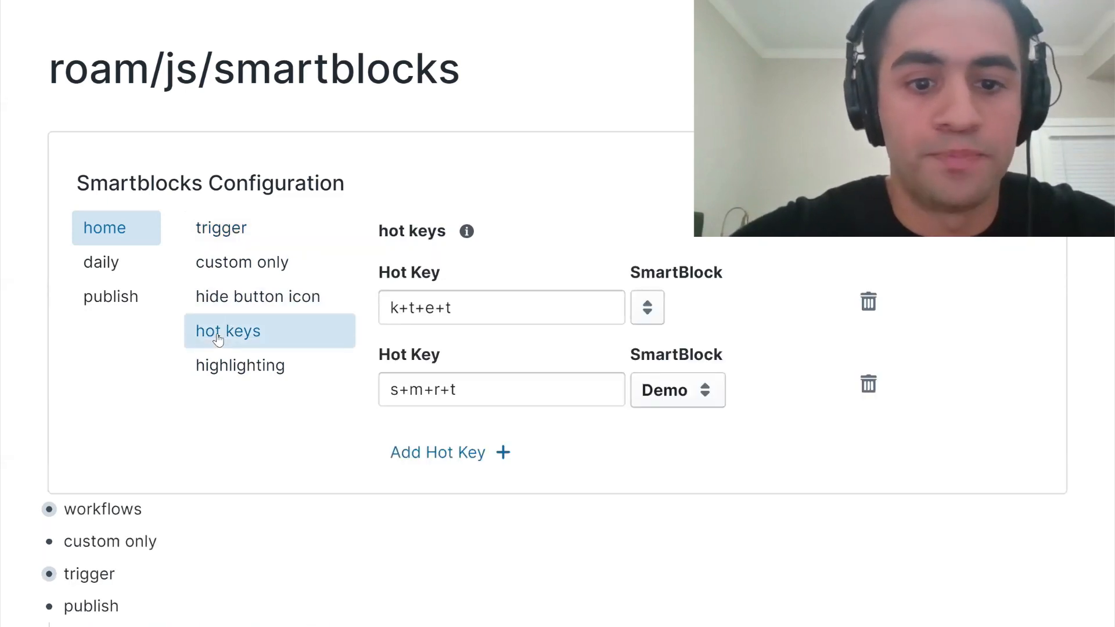
left_click(868, 301)
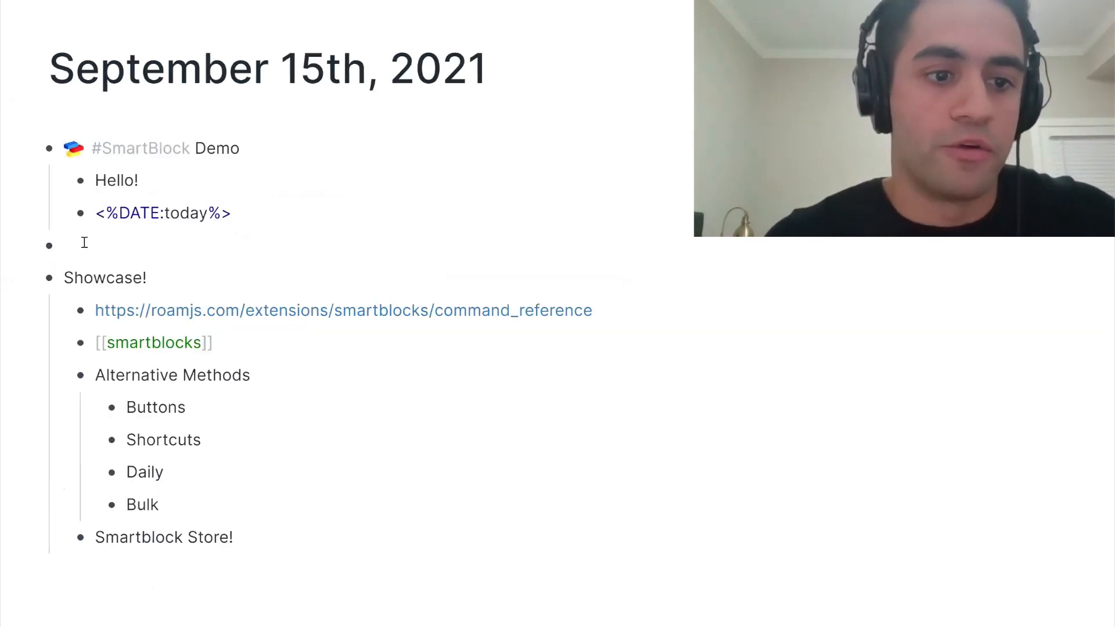
type(";;Demo")
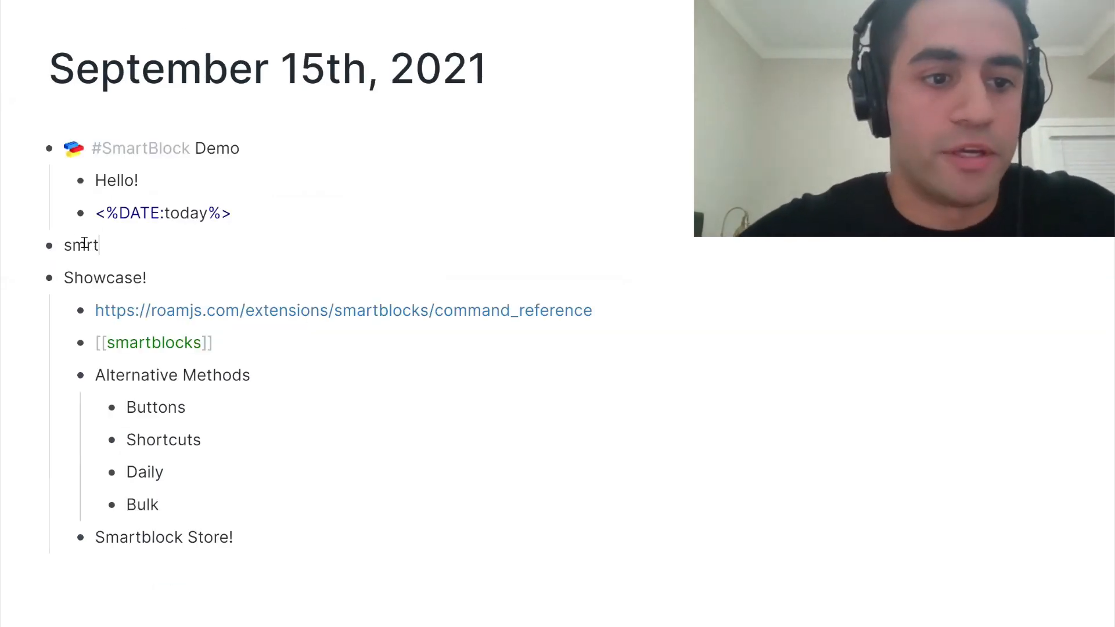
key("Return")
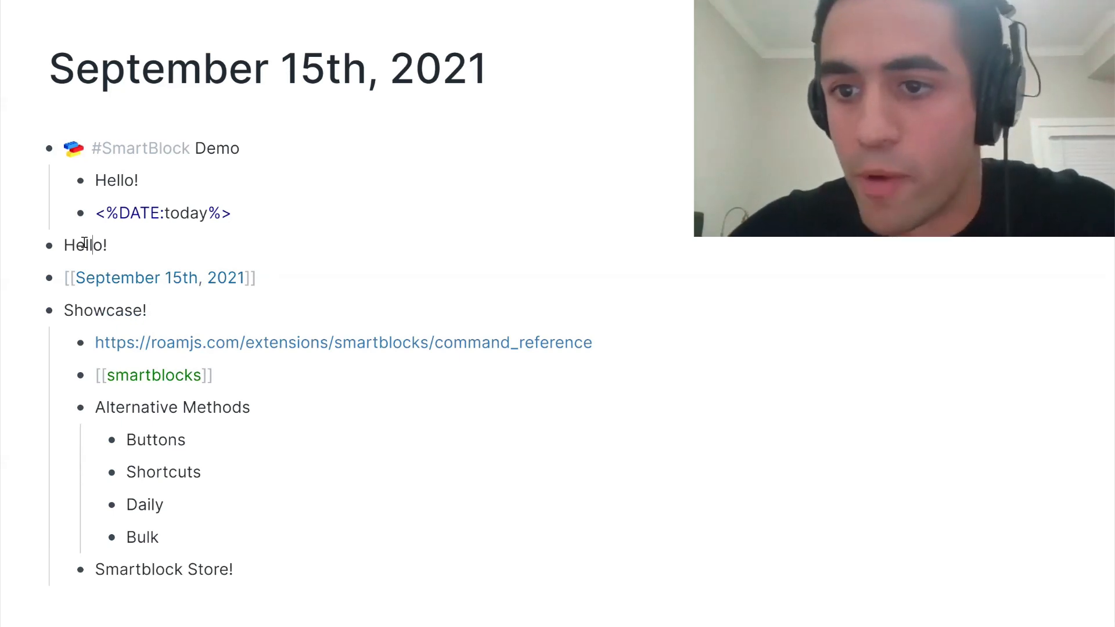
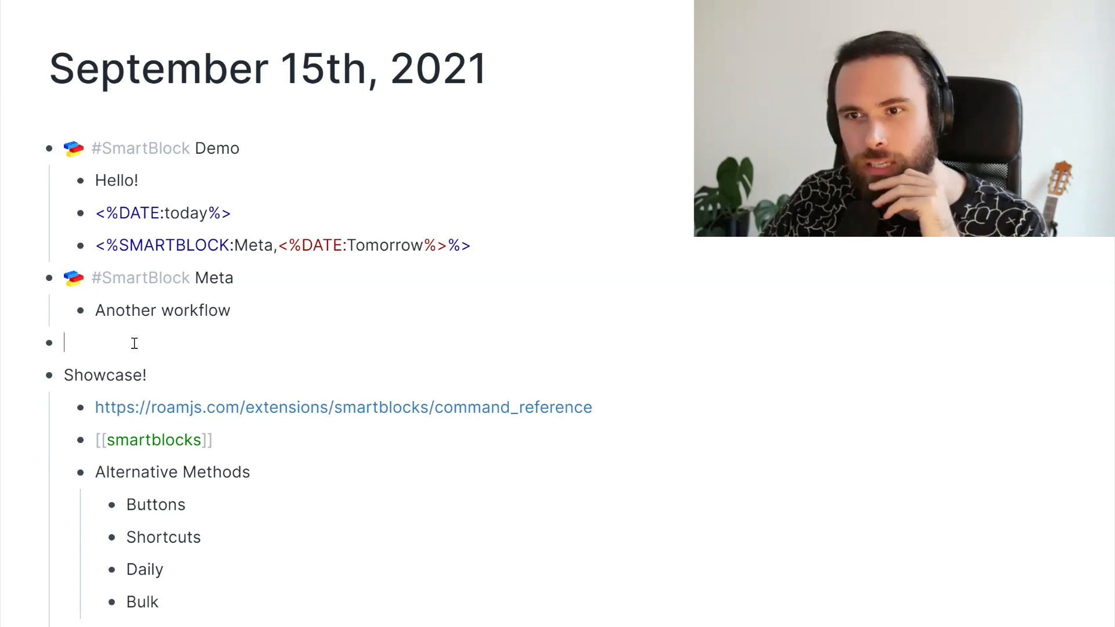
Step: Open the roam/js/smartblocks page, collapse the publish block and examine the time and latest entries under daily
scroll(134, 343, "down", 2)
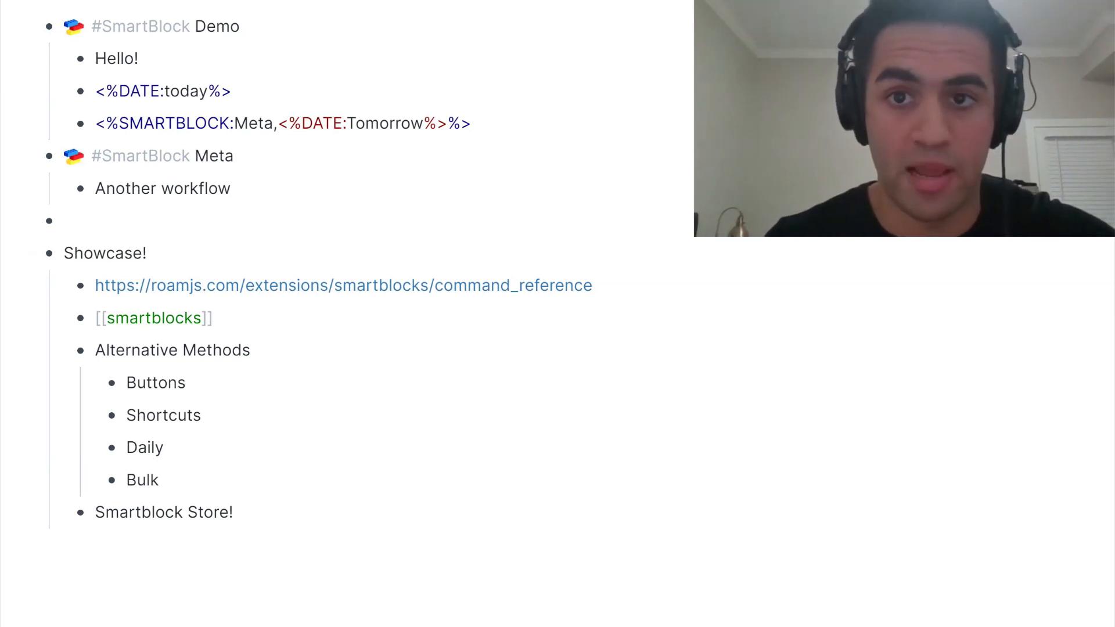
key("ctrl+u")
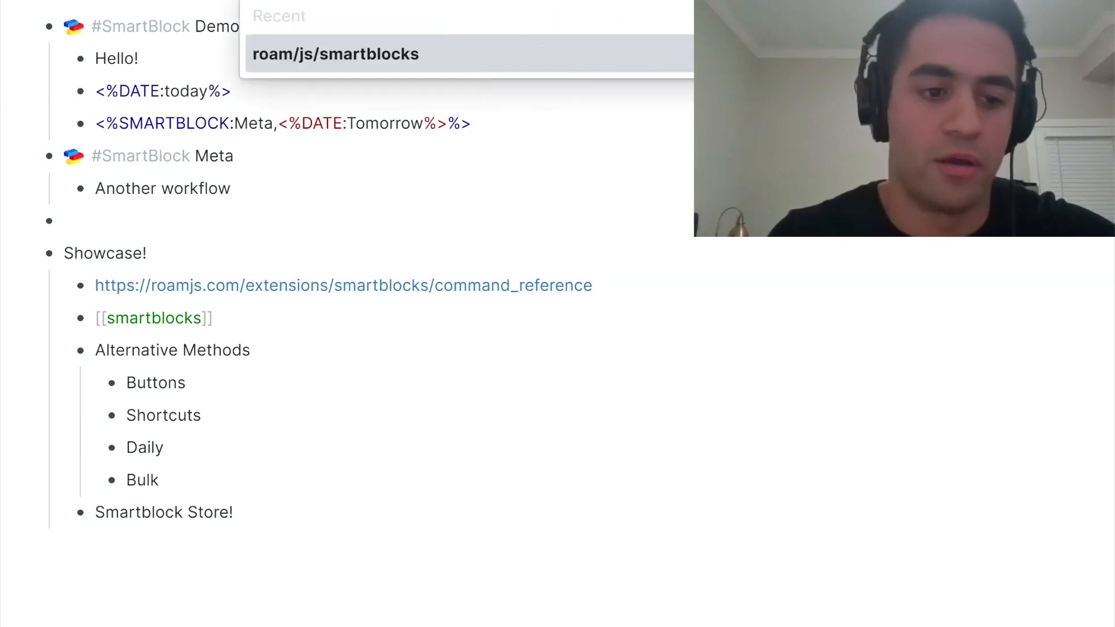
key("Return")
scroll(50, 455, "down", 1)
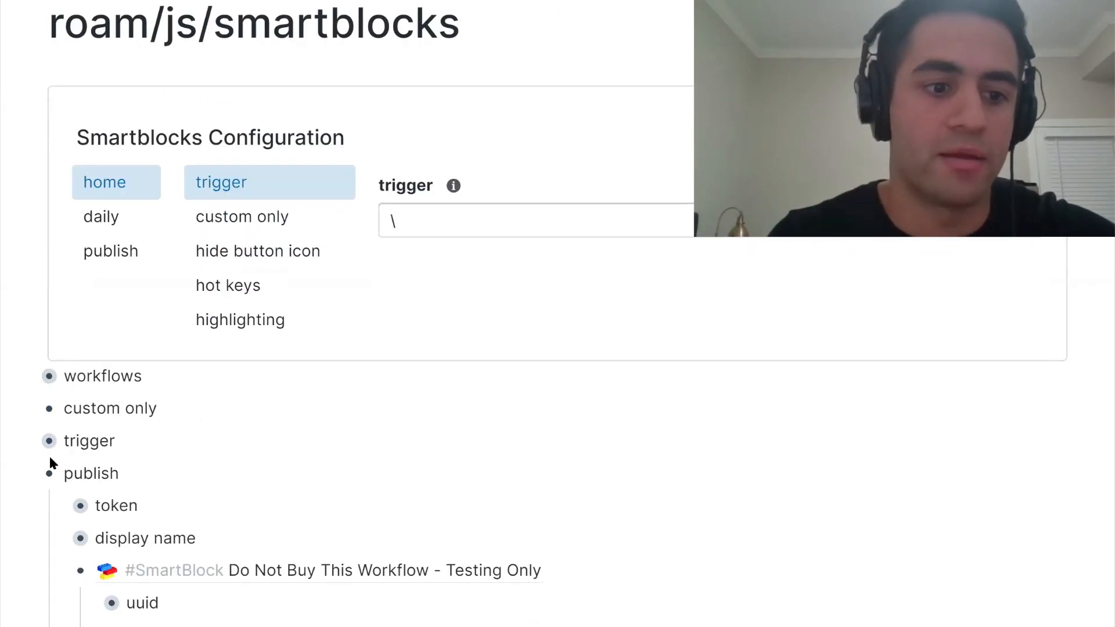
left_click(31, 475)
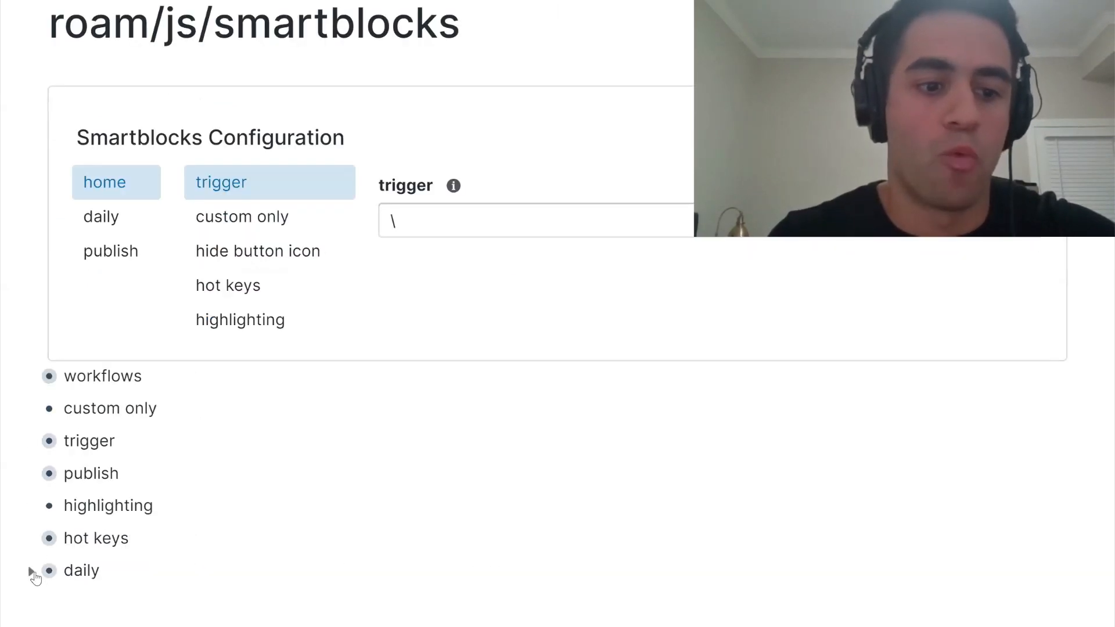
left_click(32, 572)
scroll(52, 587, "down", 1)
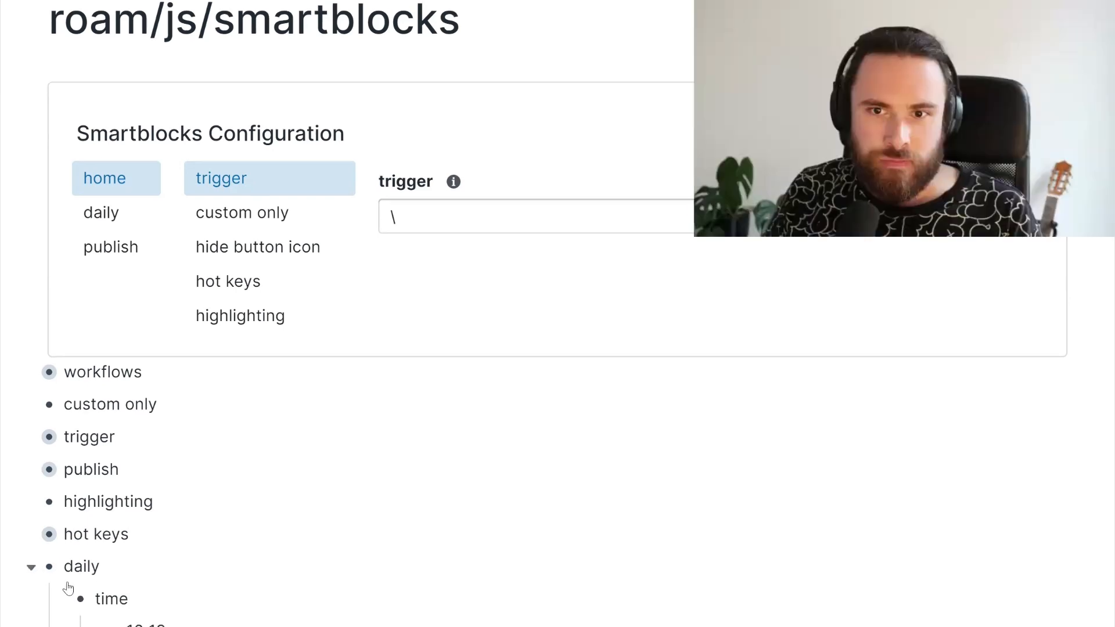
scroll(60, 463, "down", 2)
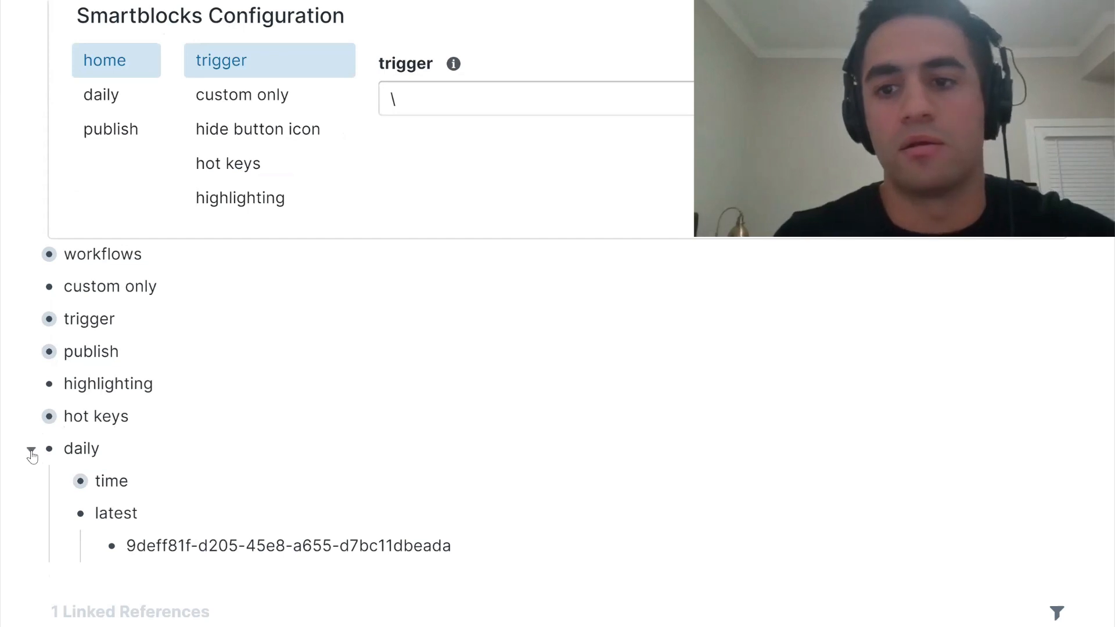
left_click(31, 451)
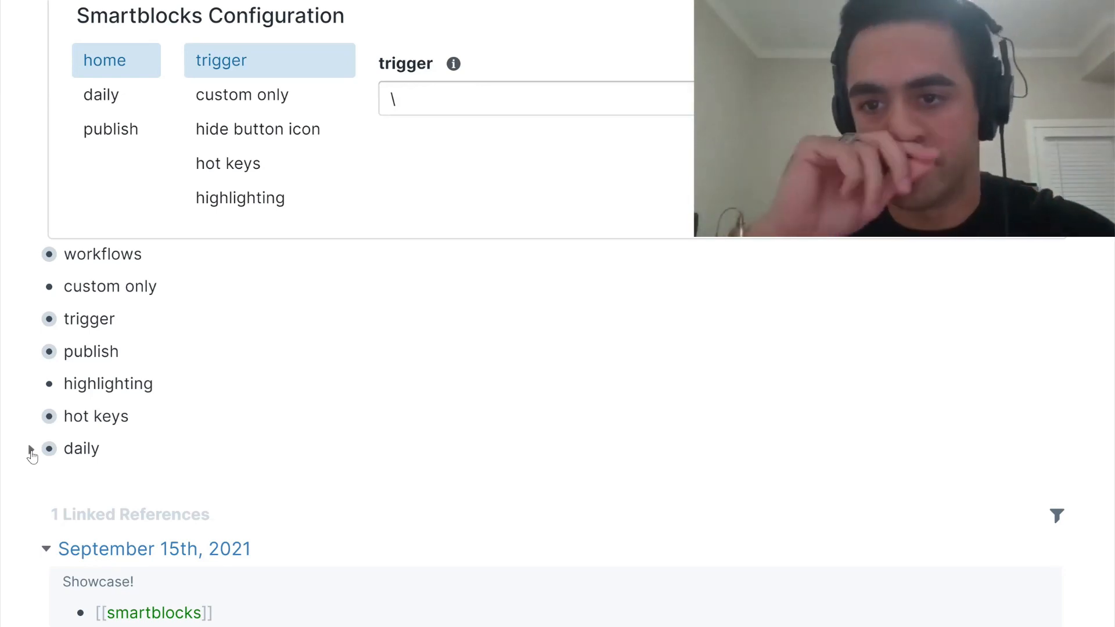
scroll(51, 126, "up", 1)
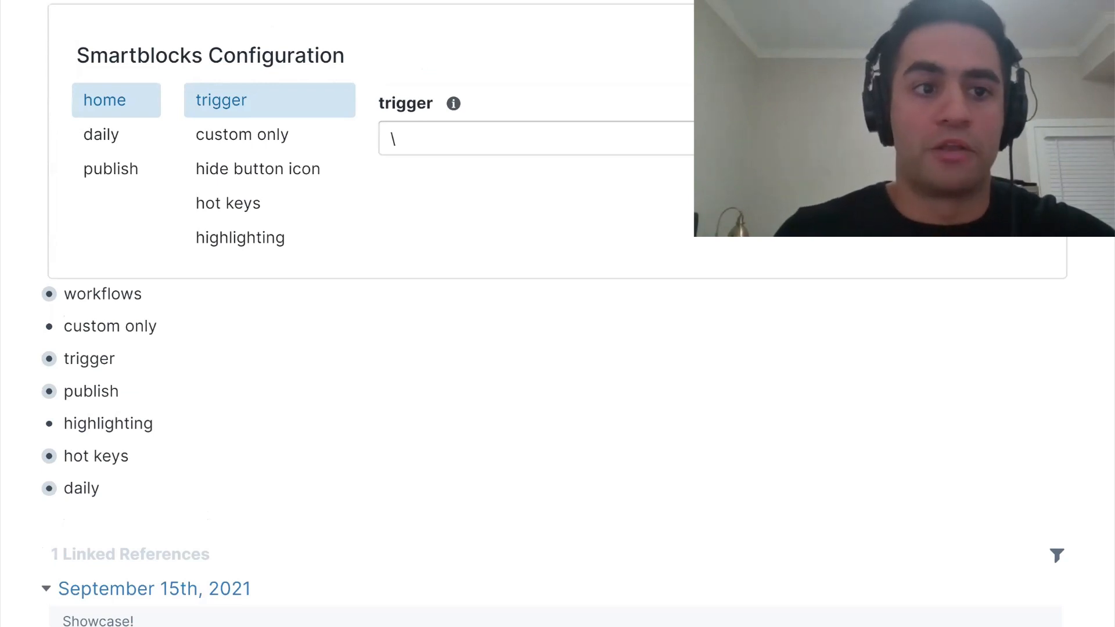
scroll(92, 78, "up", 3)
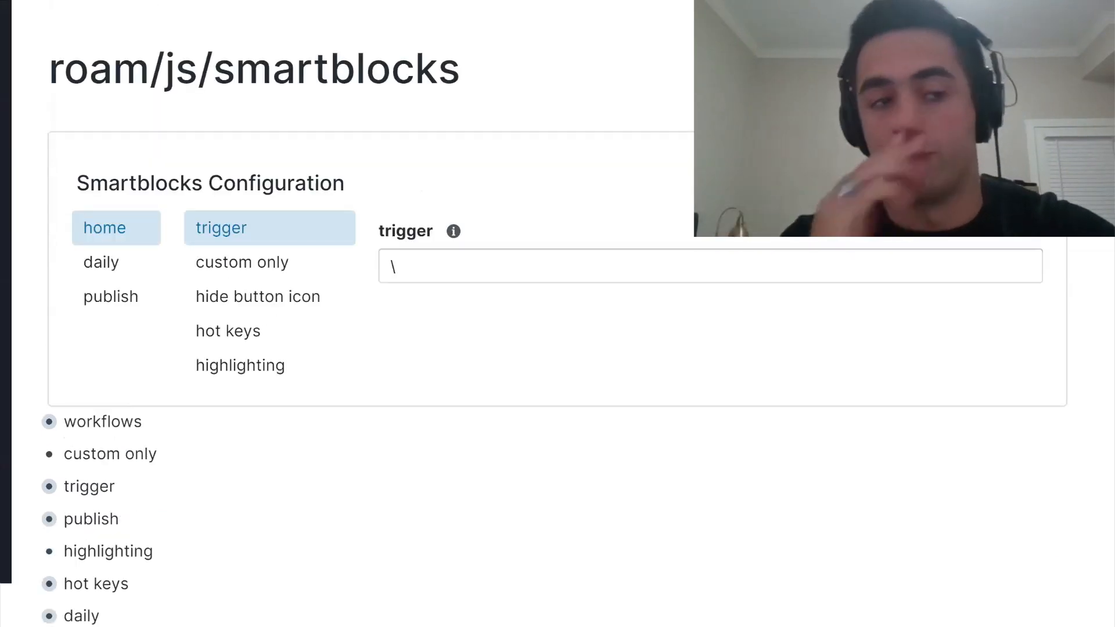
Step: Return to the September 15th, 2021 daily note and bring the Bulk entry under Alternative Methods into view
left_click(101, 71)
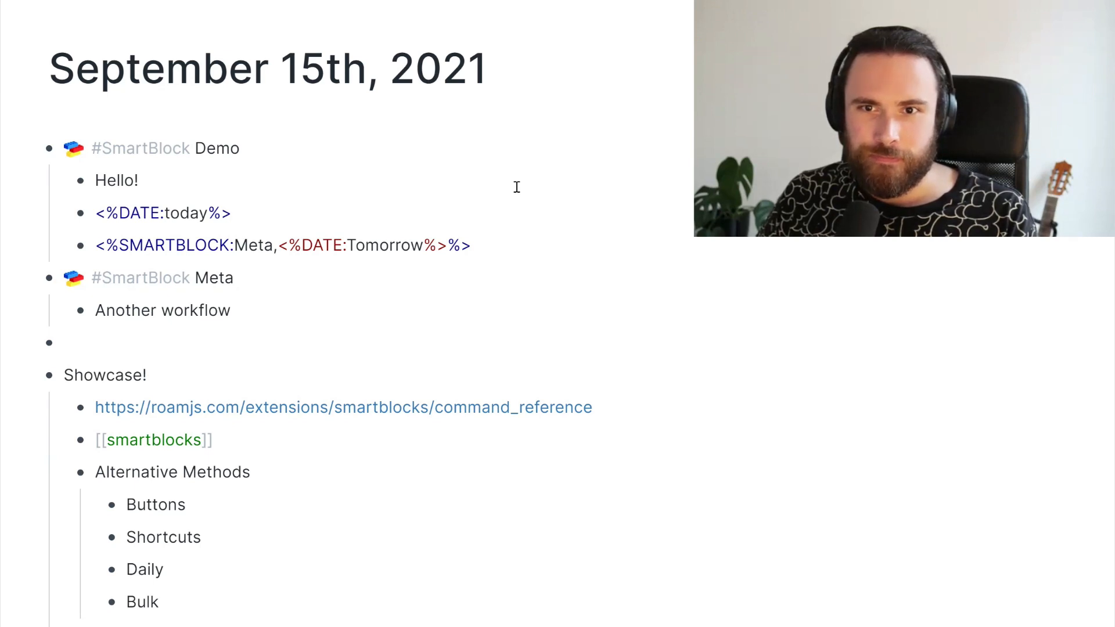
scroll(308, 273, "down", 1)
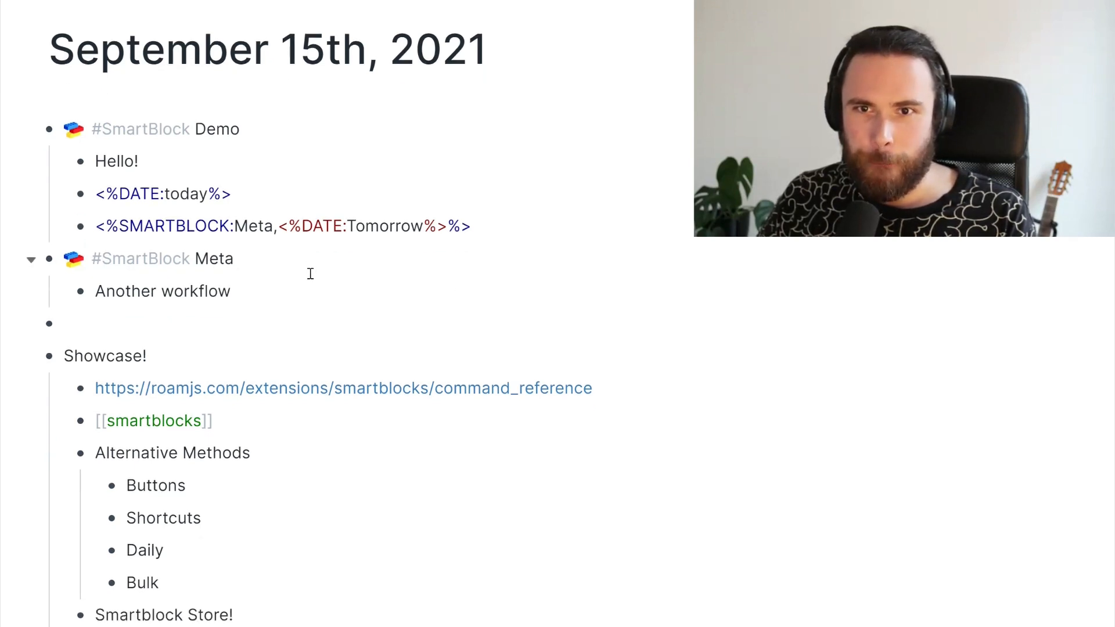
scroll(187, 432, "down", 1)
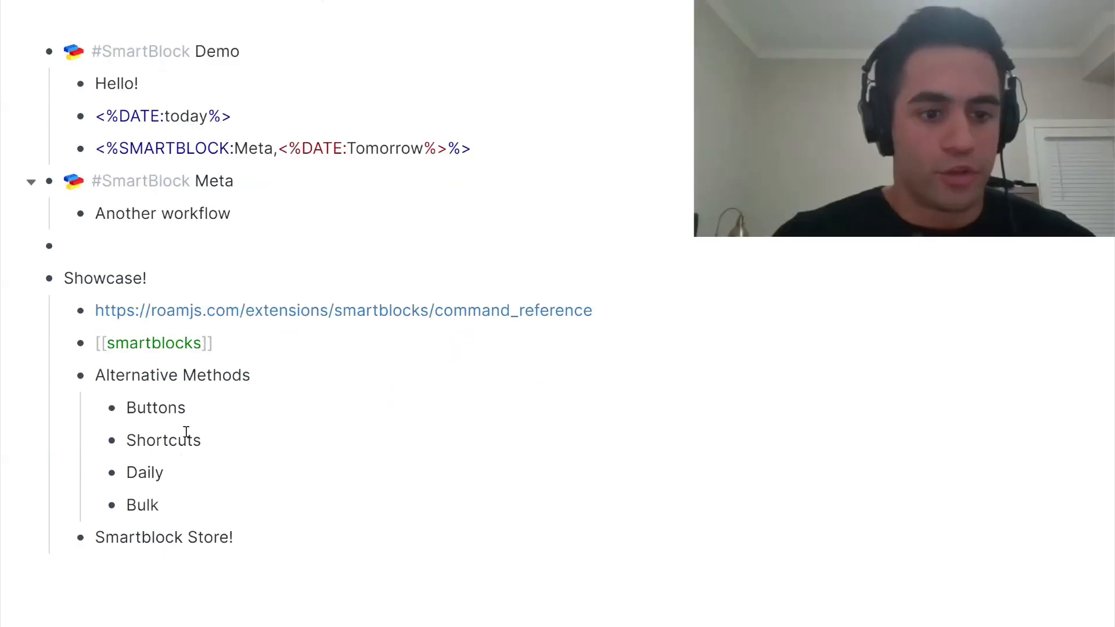
scroll(186, 433, "down", 1)
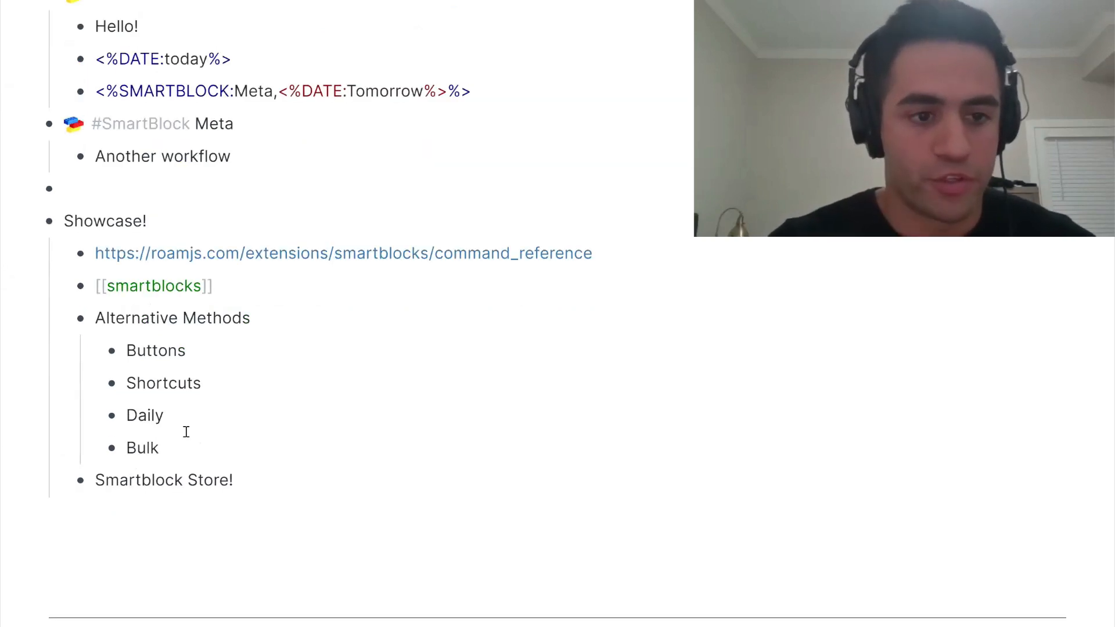
left_click(187, 433)
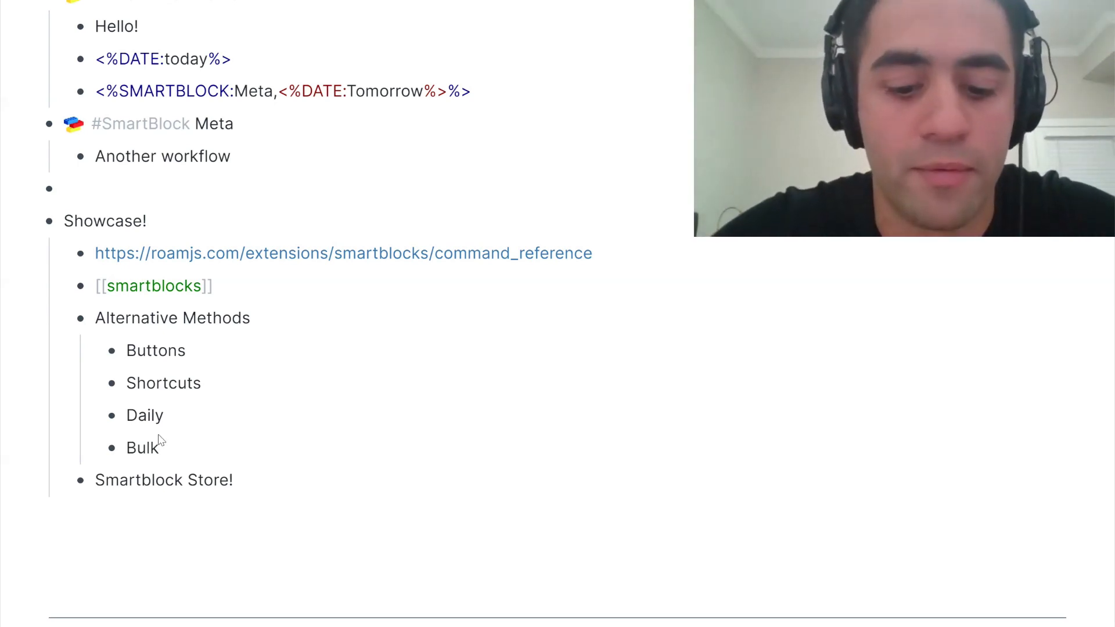
Step: Start Run Multiple SmartBlocks and add the Demo workflow to the list of workflows
key("ctrl+p")
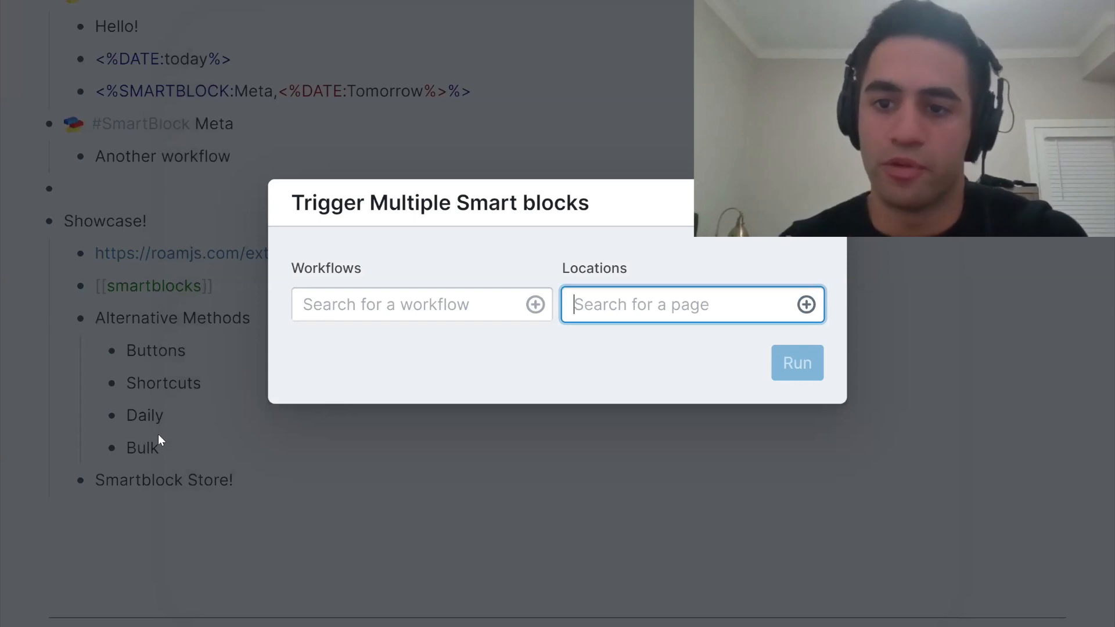
left_click(332, 304)
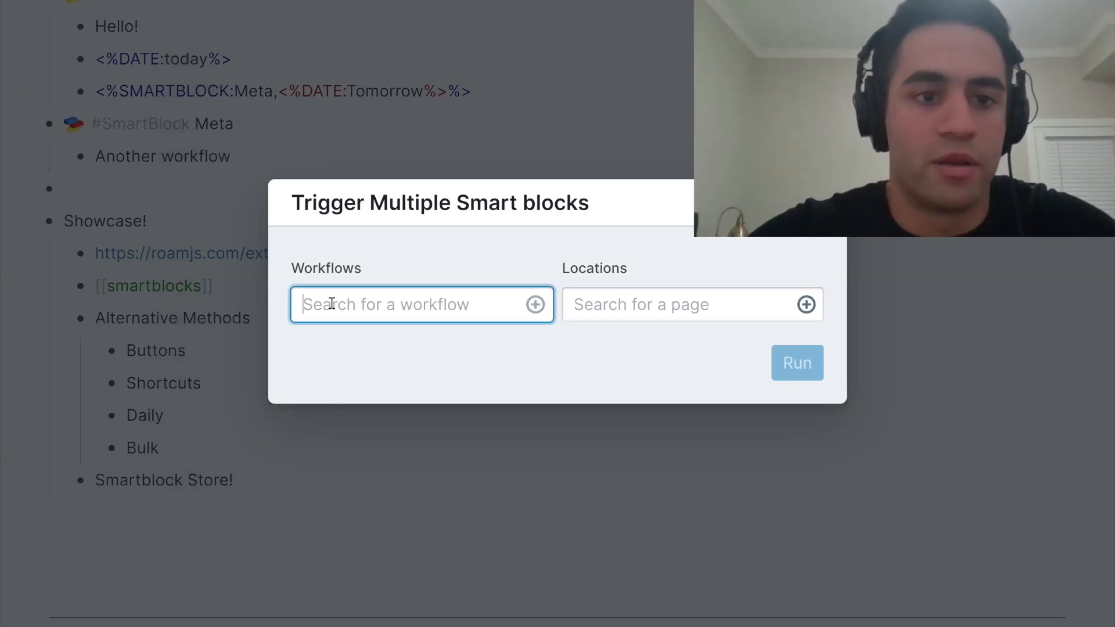
type("De")
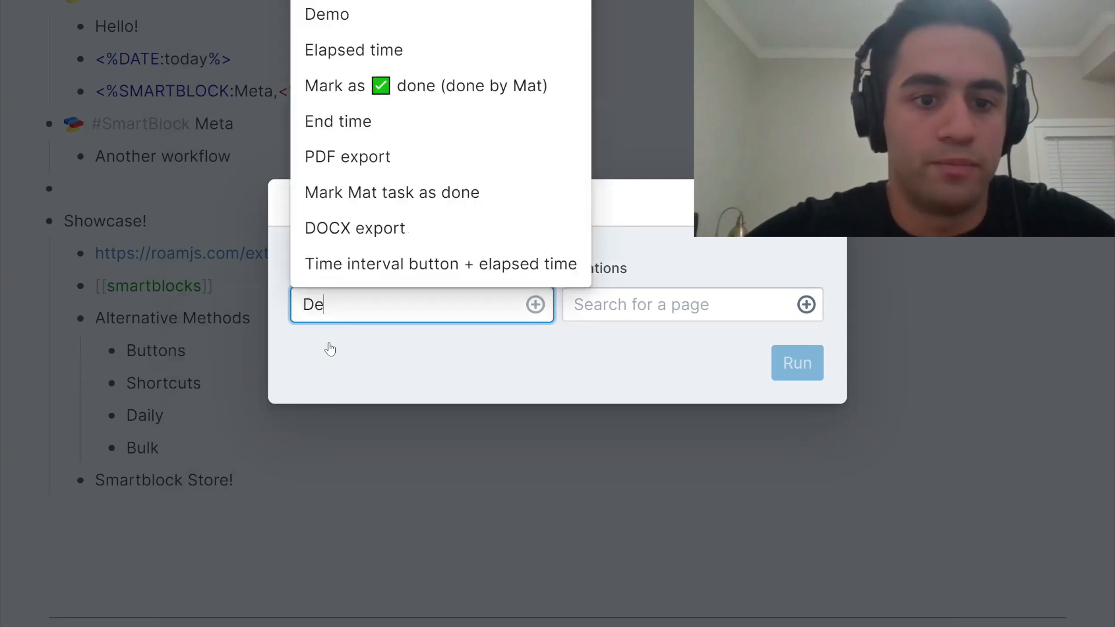
type("m")
left_click(329, 348)
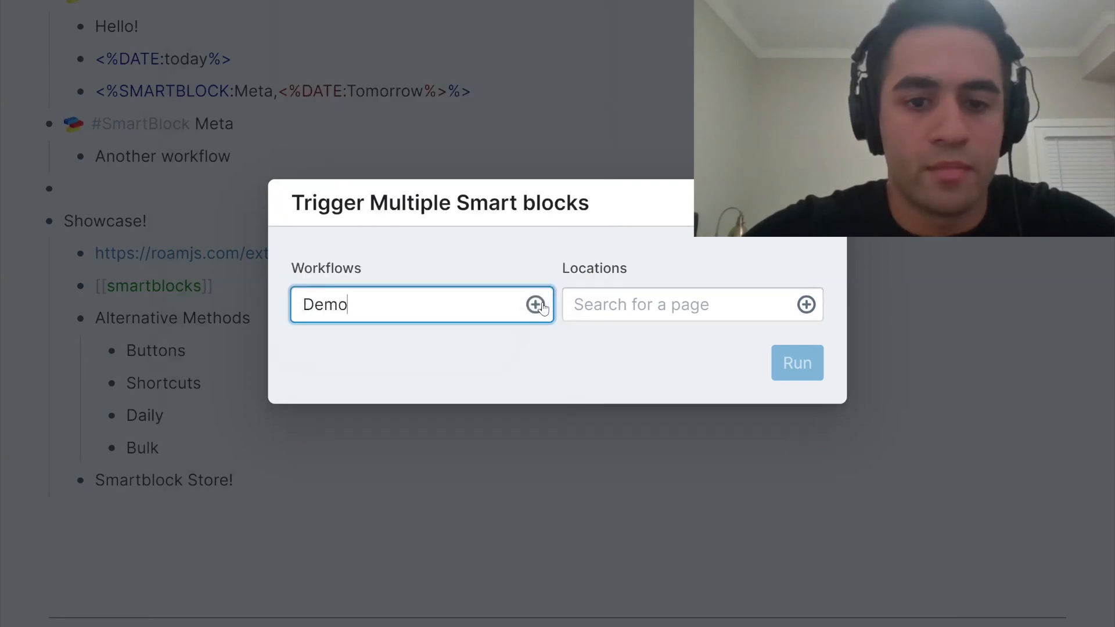
key("Return")
Step: Add the September 15th, 2021 page to the locations for the bulk run
left_click(607, 285)
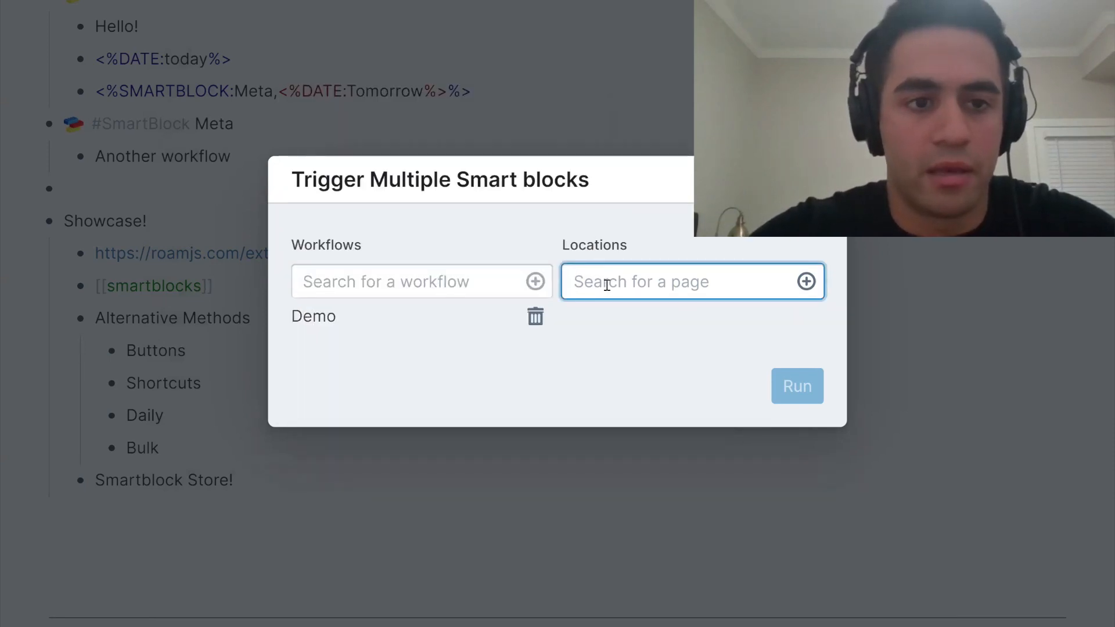
type("S")
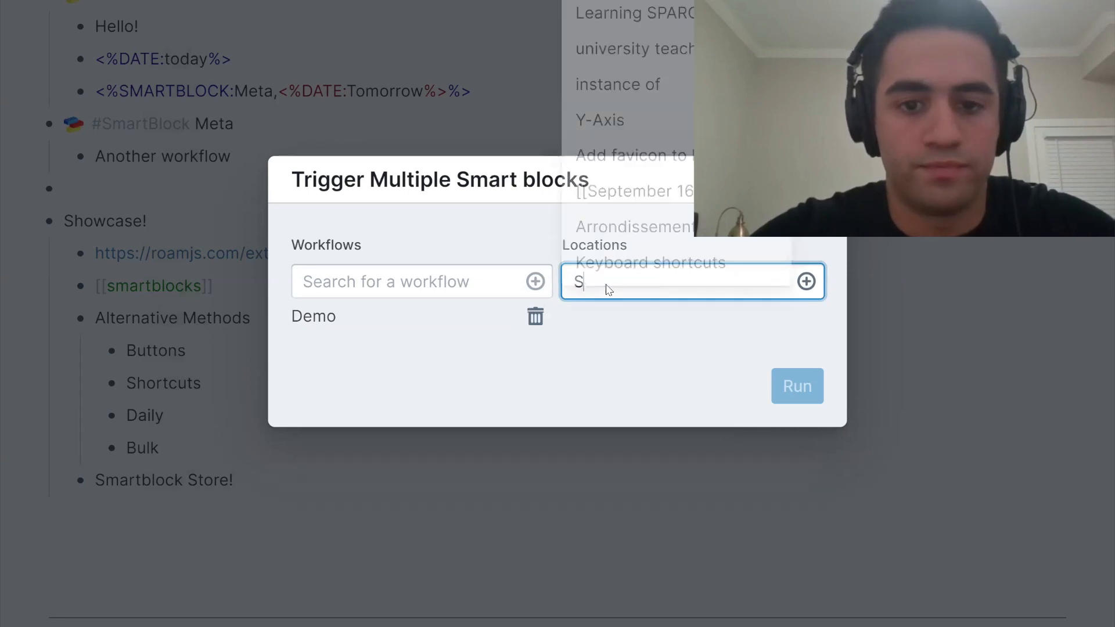
type("ep")
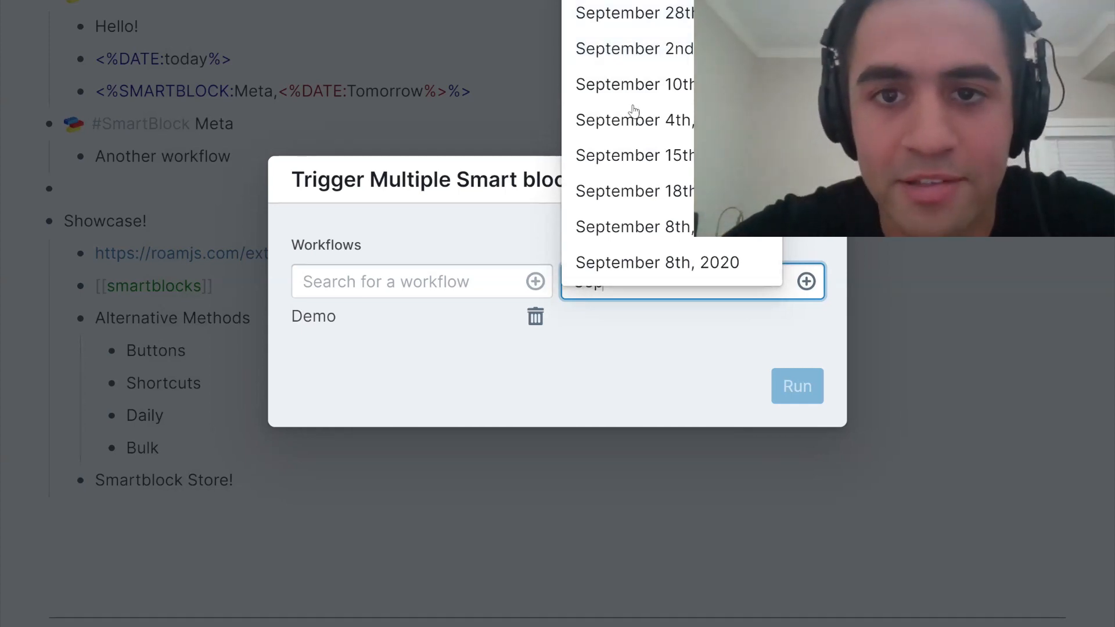
left_click(642, 155)
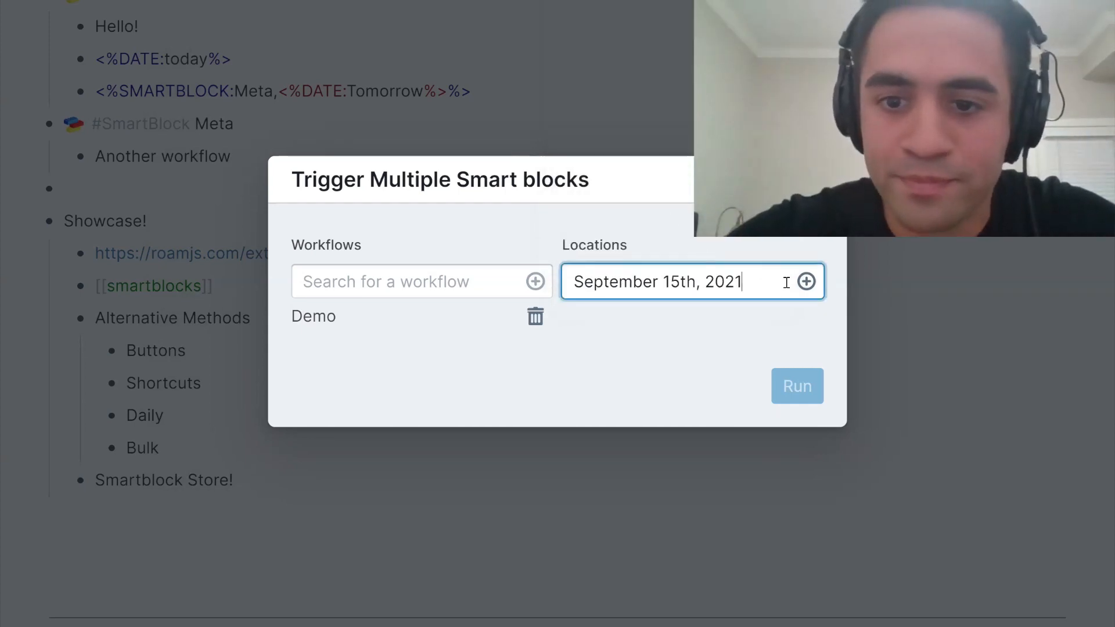
left_click(806, 282)
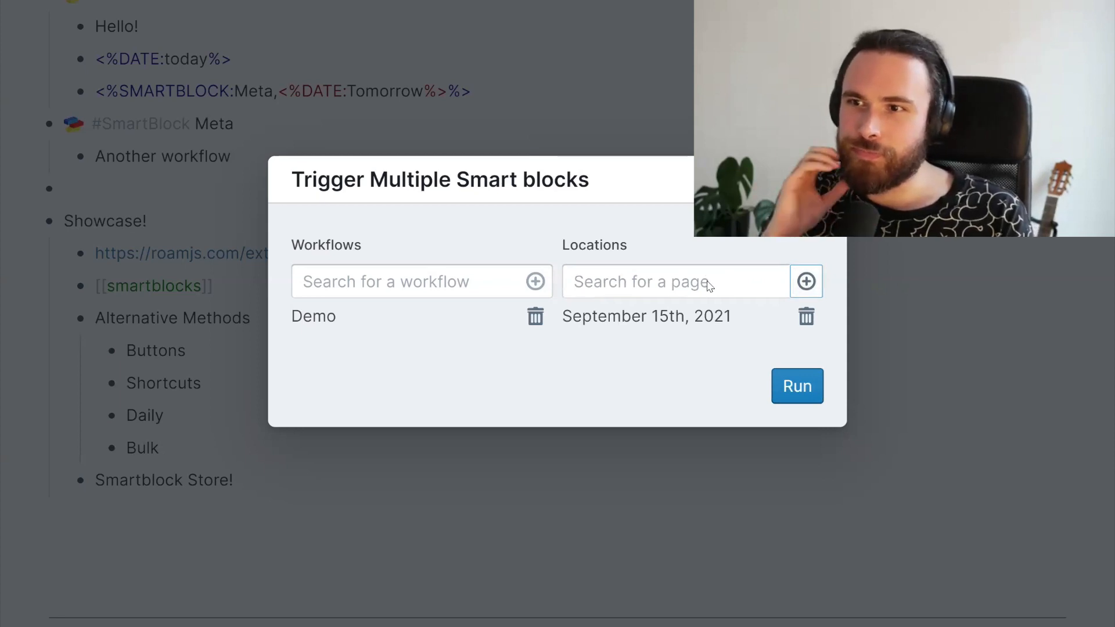
Step: Add the September 14th, 2021 page as a second location for the bulk run
left_click(709, 286)
type("Sep")
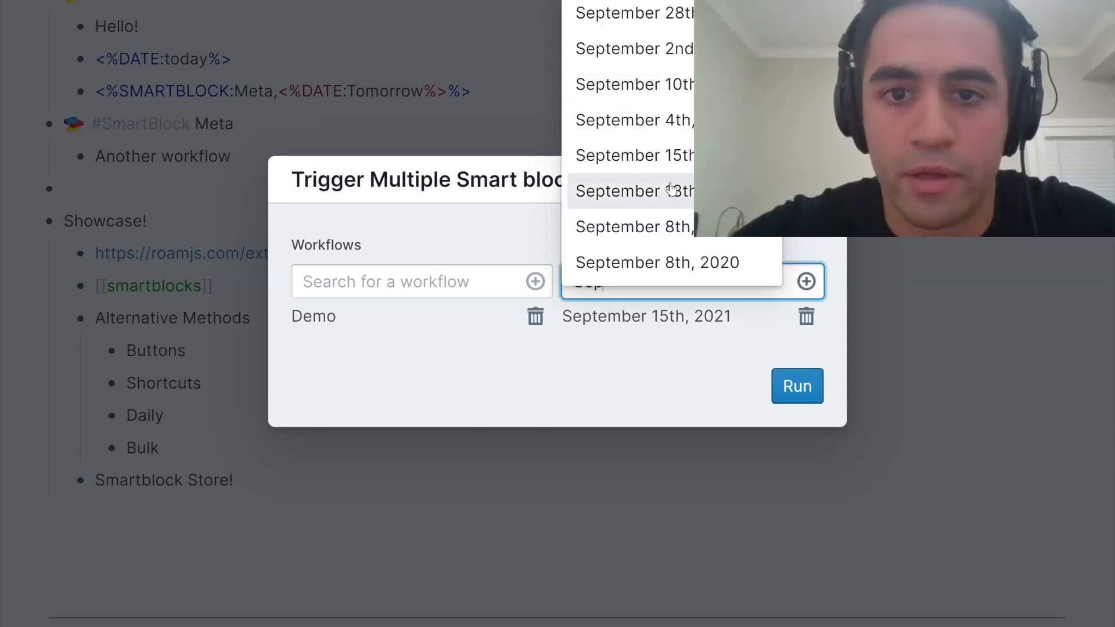
type("temp")
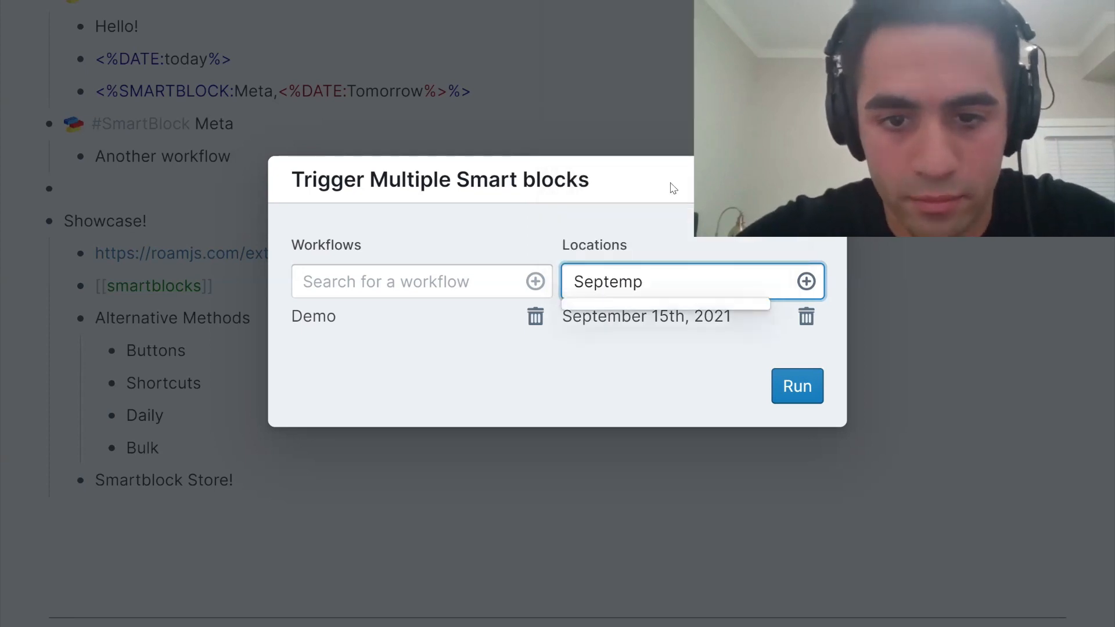
key("BackSpace")
type("ber 1")
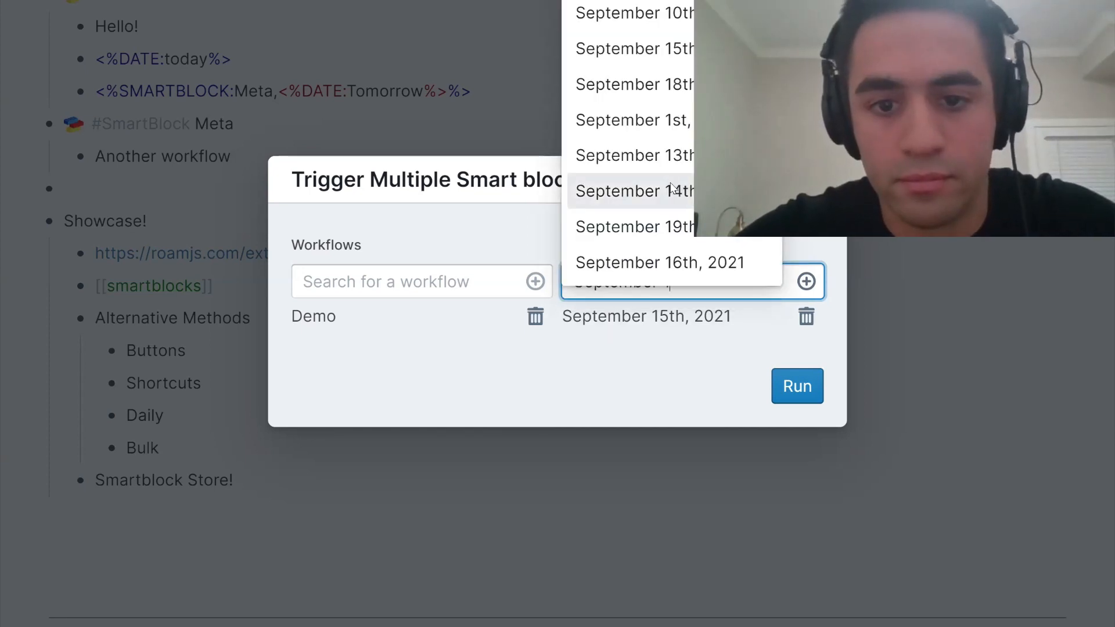
type("4")
left_click(661, 356)
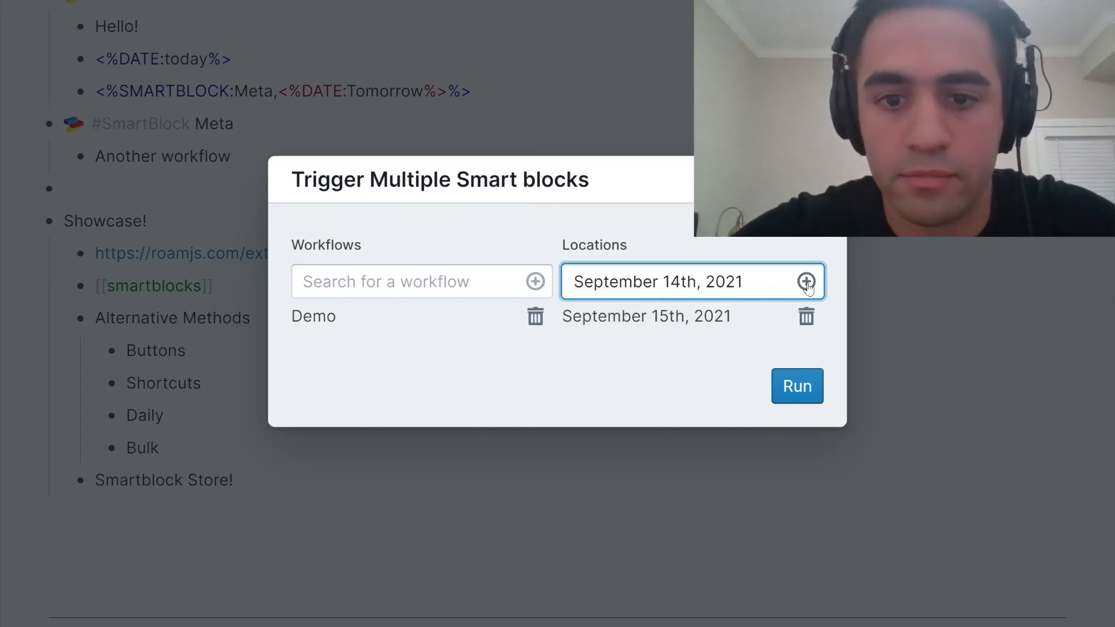
left_click(806, 282)
Step: Add September 13th, 2021 as the third location and run the Demo workflow on all listed pages
left_click(690, 261)
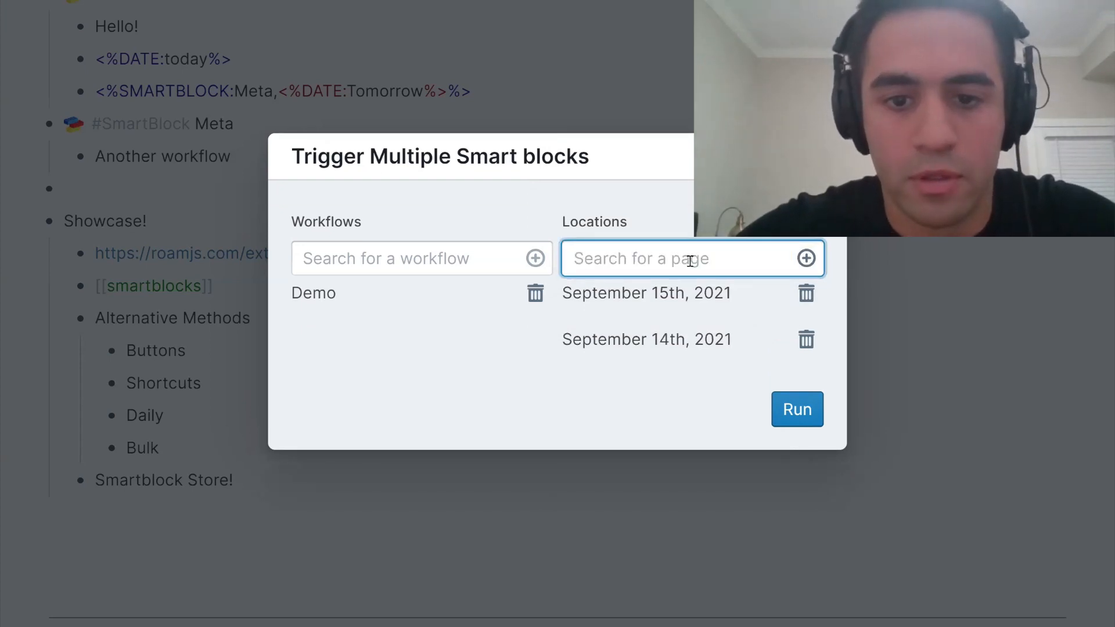
type("September ")
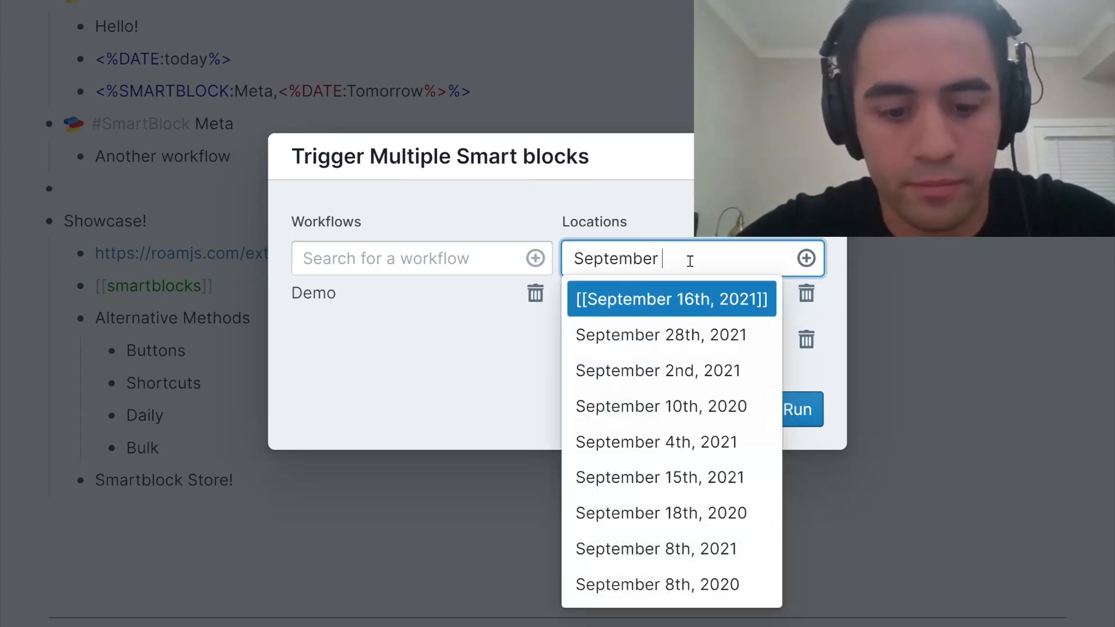
type("13")
left_click(676, 331)
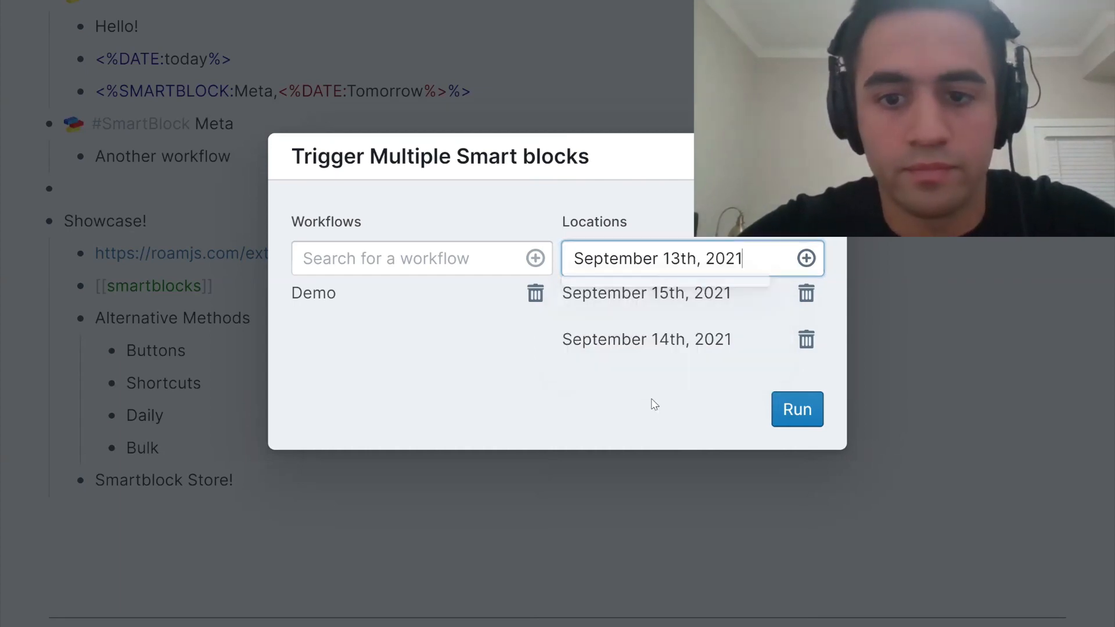
left_click(806, 257)
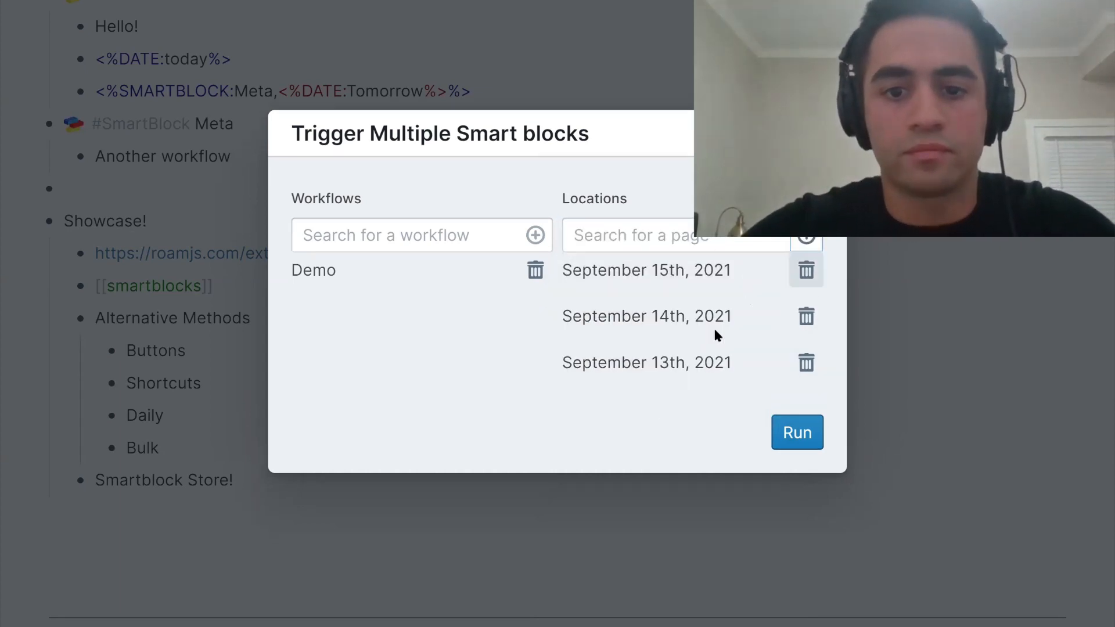
left_click(796, 433)
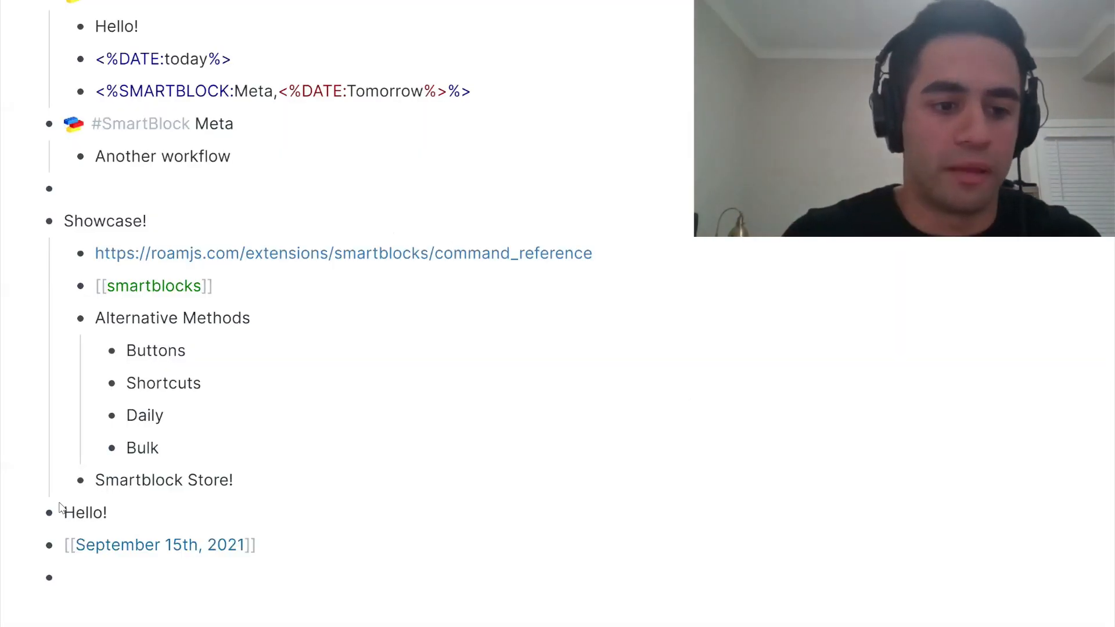
Step: Examine the generated Demo blocks on the September 15th, 14th and 13th, 2021 daily notes
left_click_drag(65, 509, 155, 552)
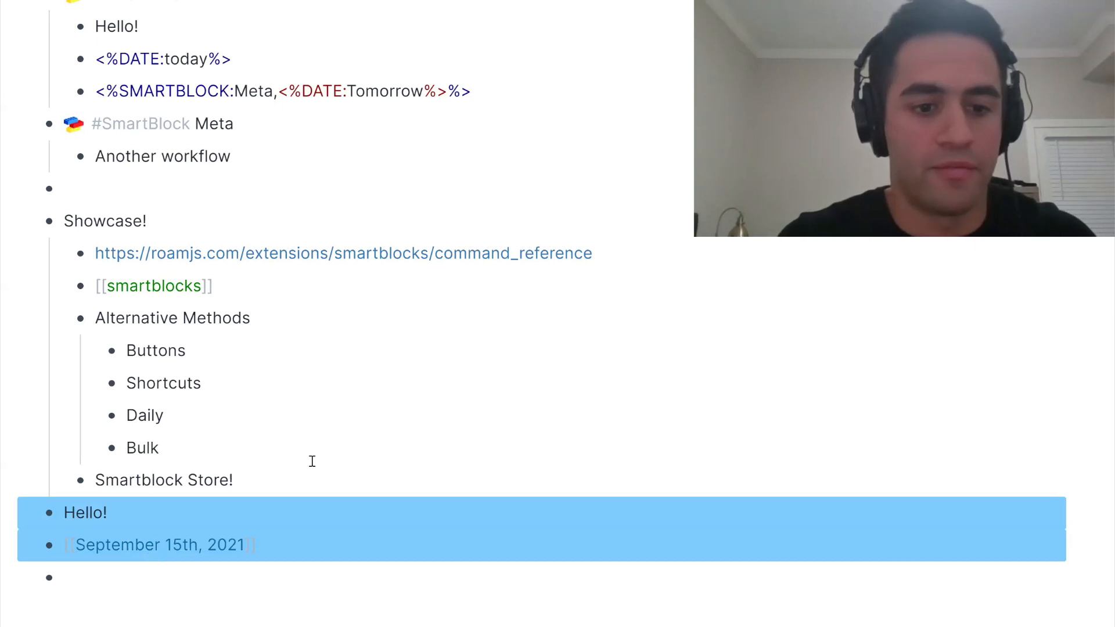
scroll(312, 461, "down", 5)
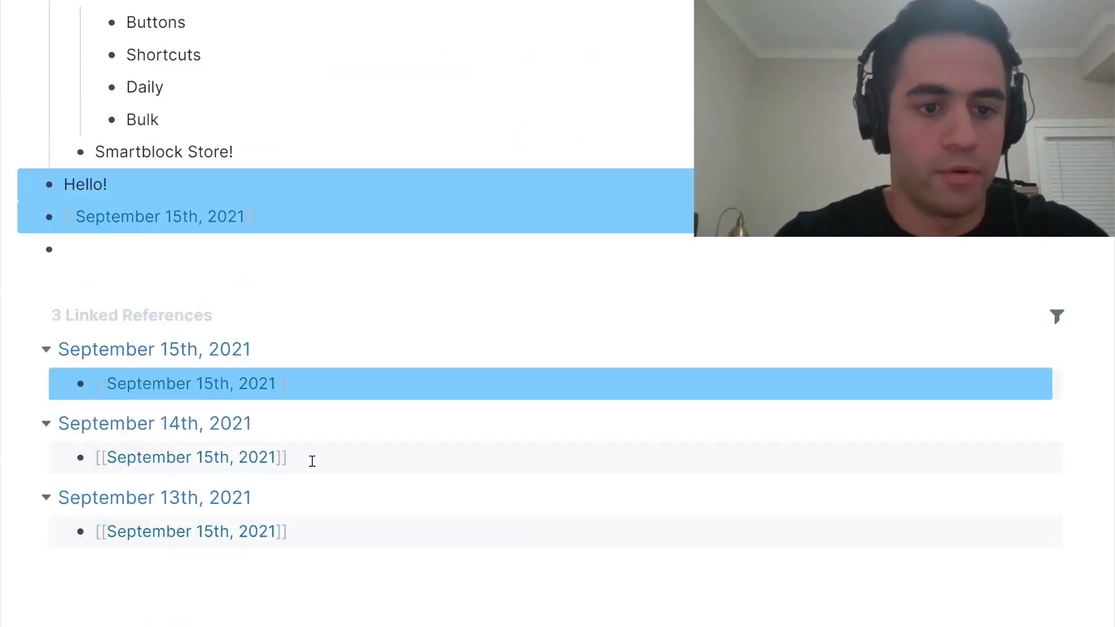
scroll(312, 461, "down", 4)
scroll(312, 427, "down", 5)
scroll(222, 347, "down", 2)
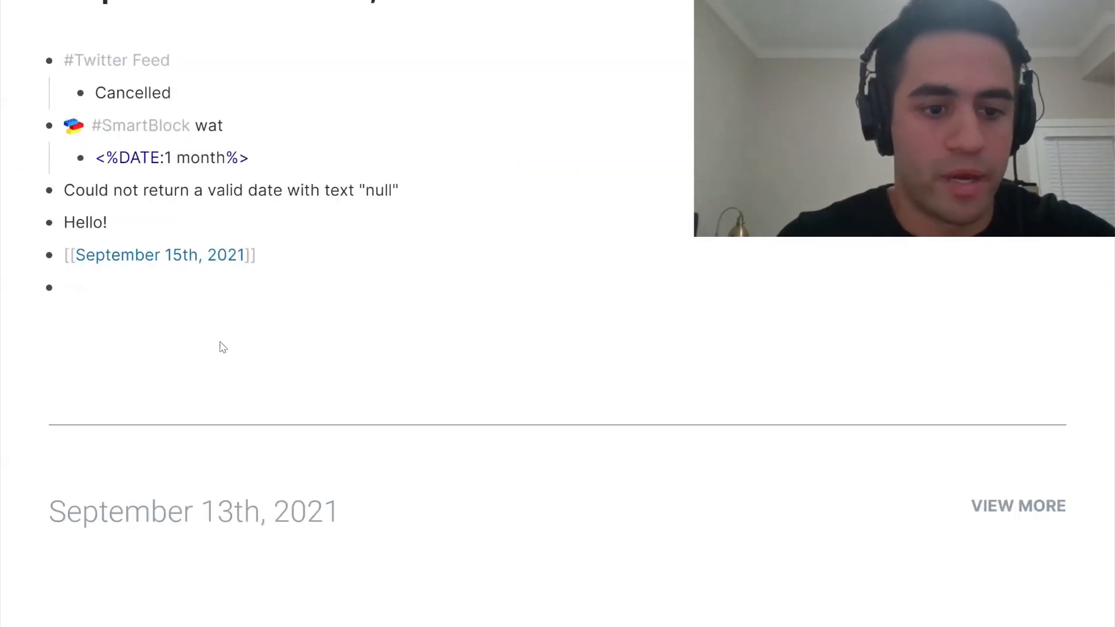
scroll(223, 347, "down", 1)
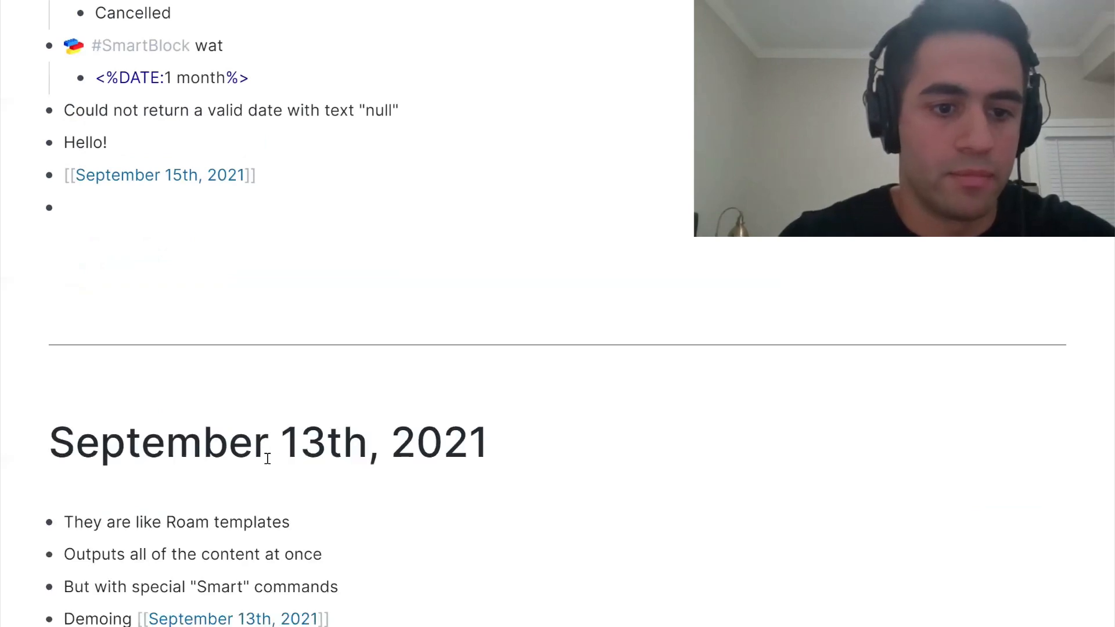
scroll(116, 379, "down", 3)
left_click_drag(99, 443, 175, 378)
key("shift+Down")
scroll(347, 197, "up", 1)
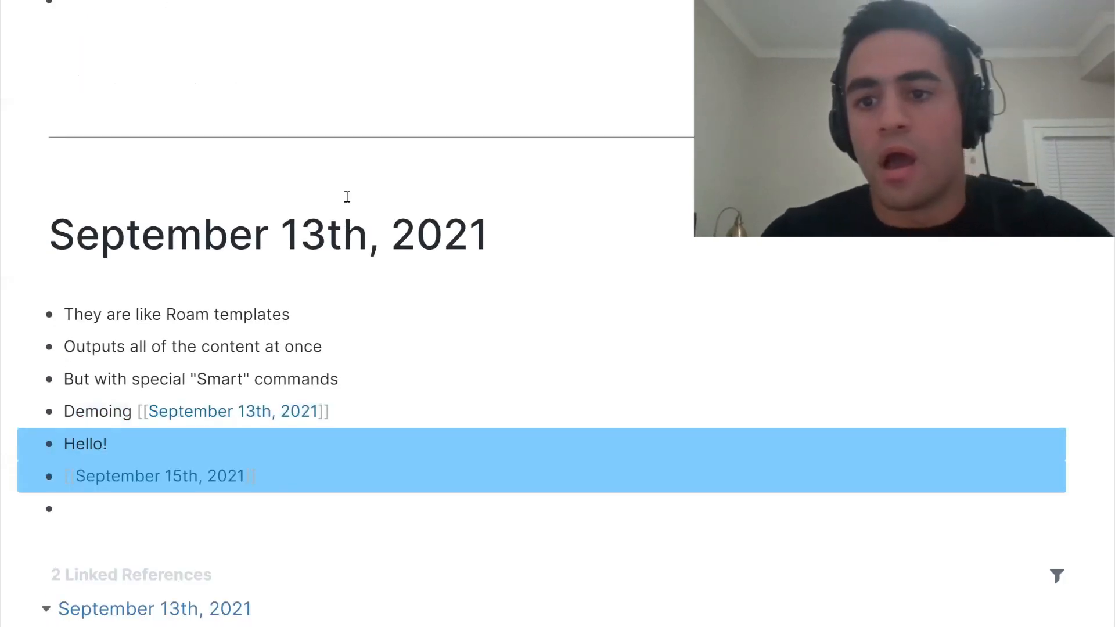
scroll(348, 203, "up", 3)
scroll(321, 264, "up", 15)
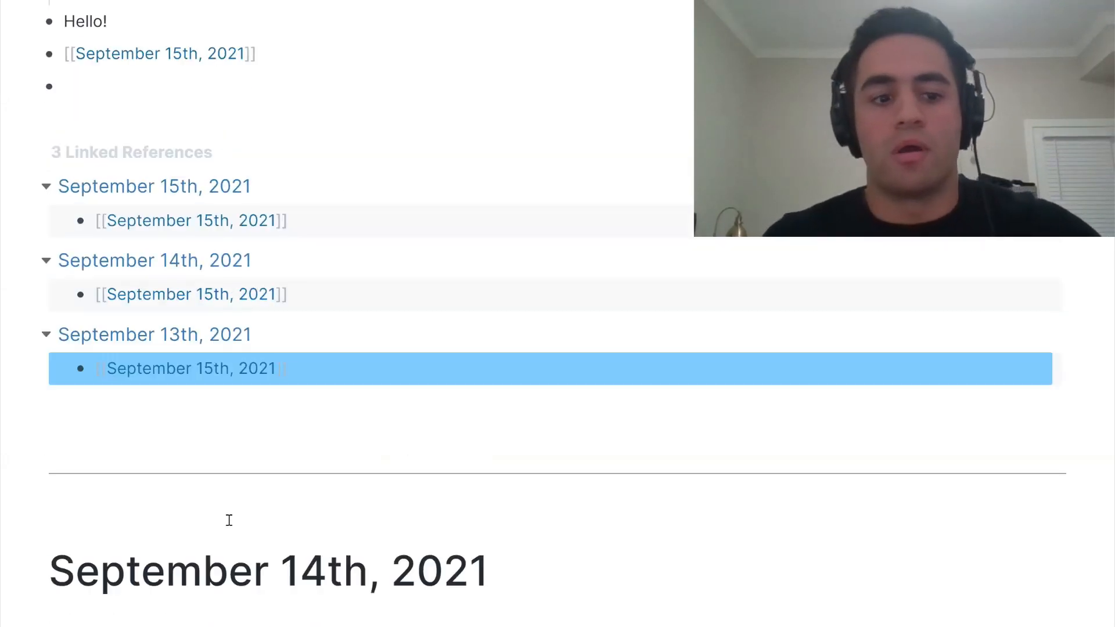
scroll(227, 526, "up", 10)
scroll(227, 526, "down", 2)
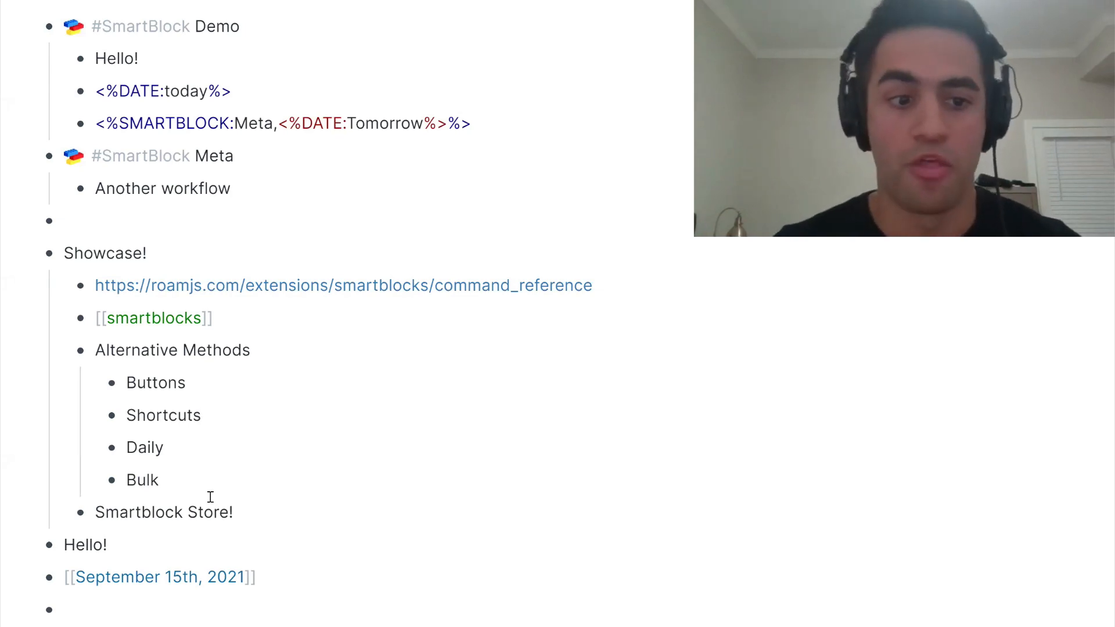
Step: Find the Run Multiple SmartBlocks command again, view its empty dialog and close it without running anything
left_click(195, 483)
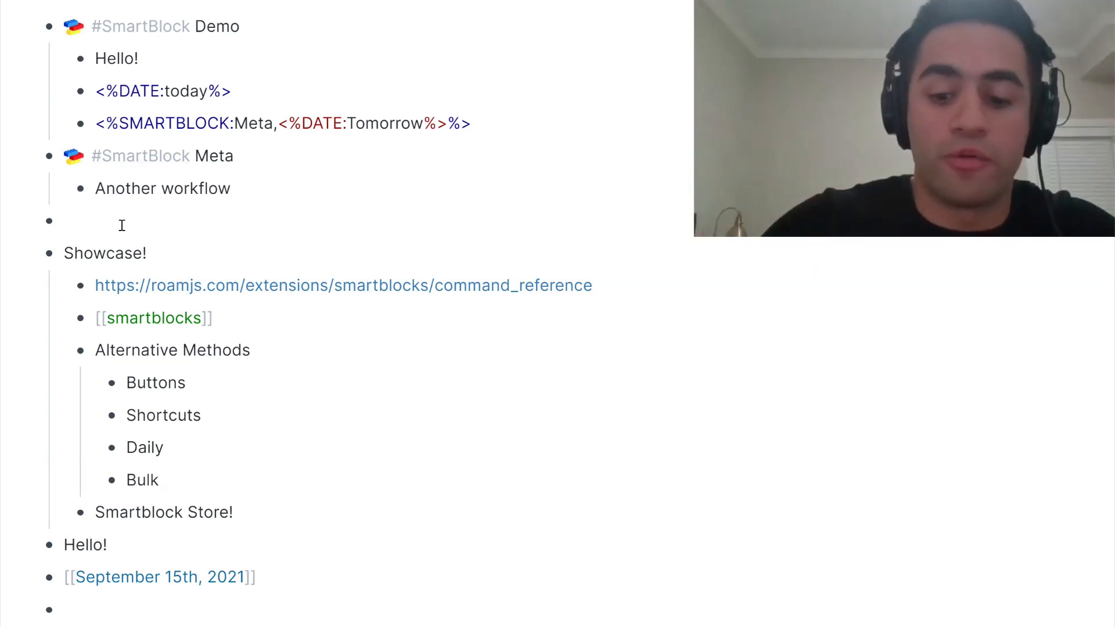
key("ctrl+p")
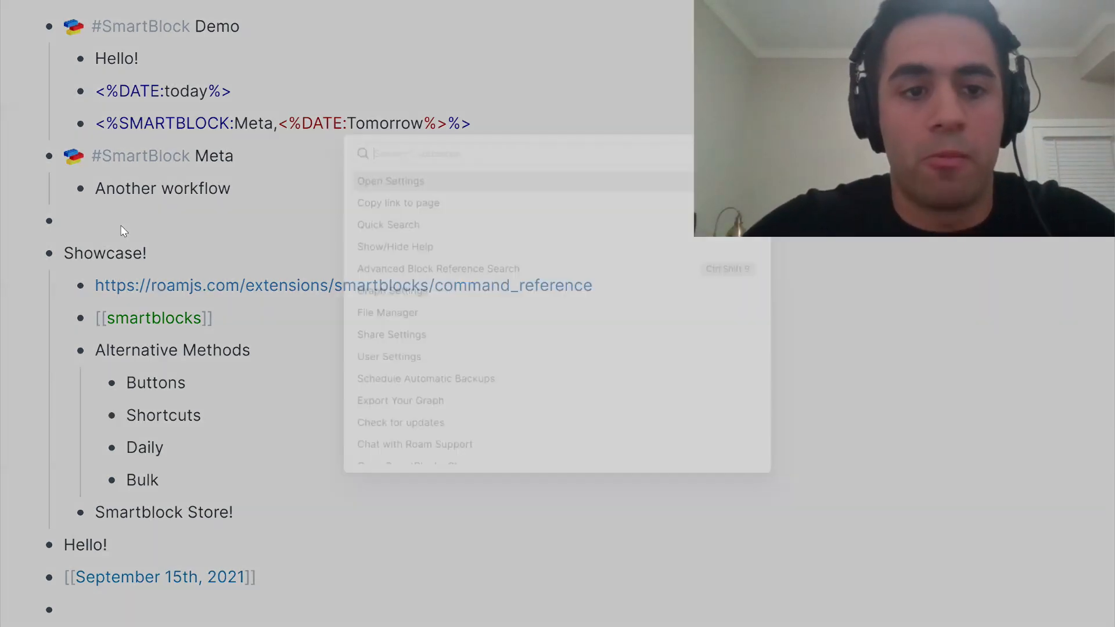
type("Run")
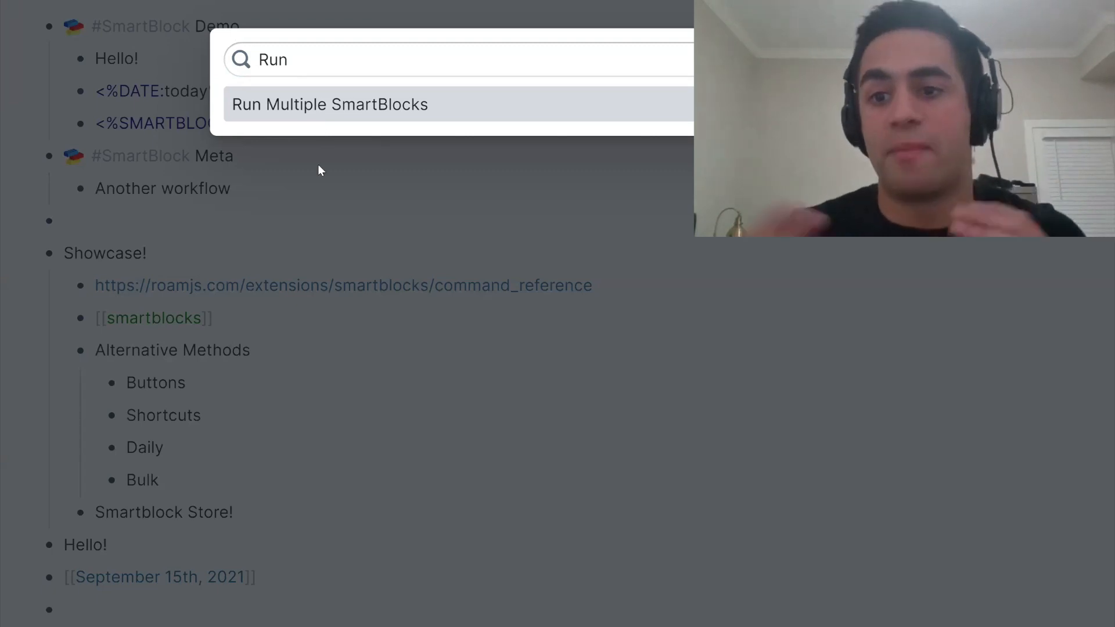
key("Return")
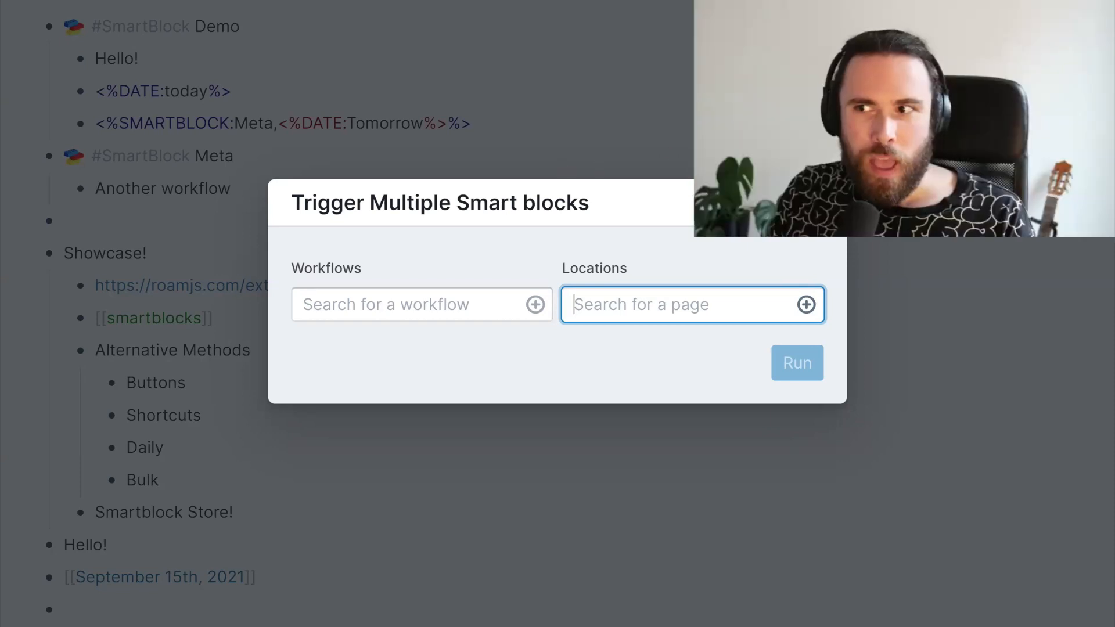
key("Escape")
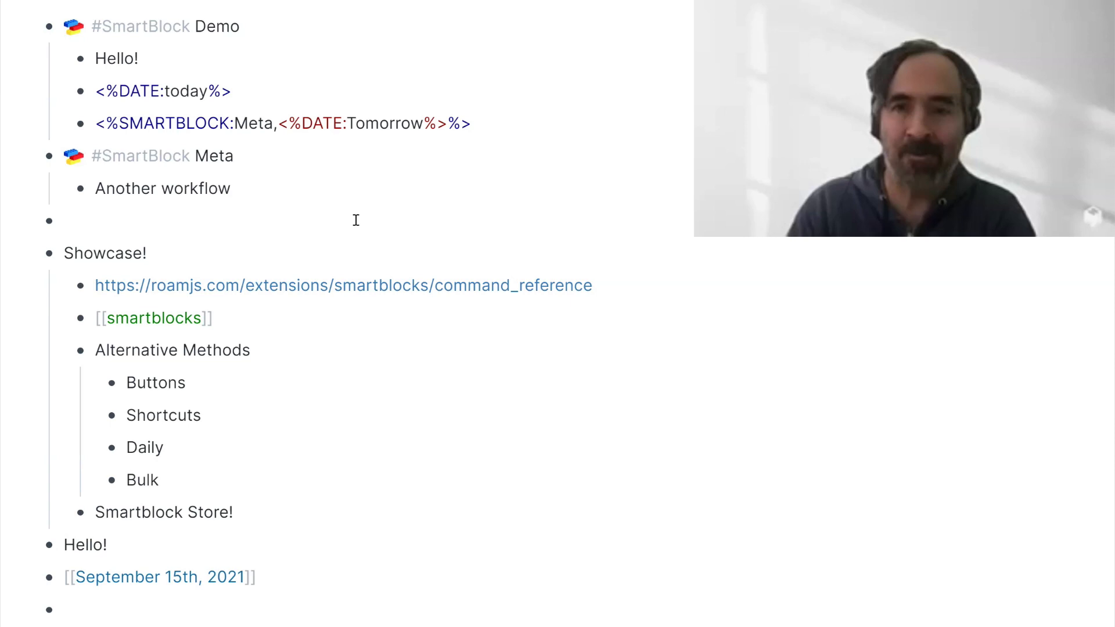
Step: Add a page reference to To Kill A Mockingbird in the empty block below the Meta workflow
left_click(263, 222)
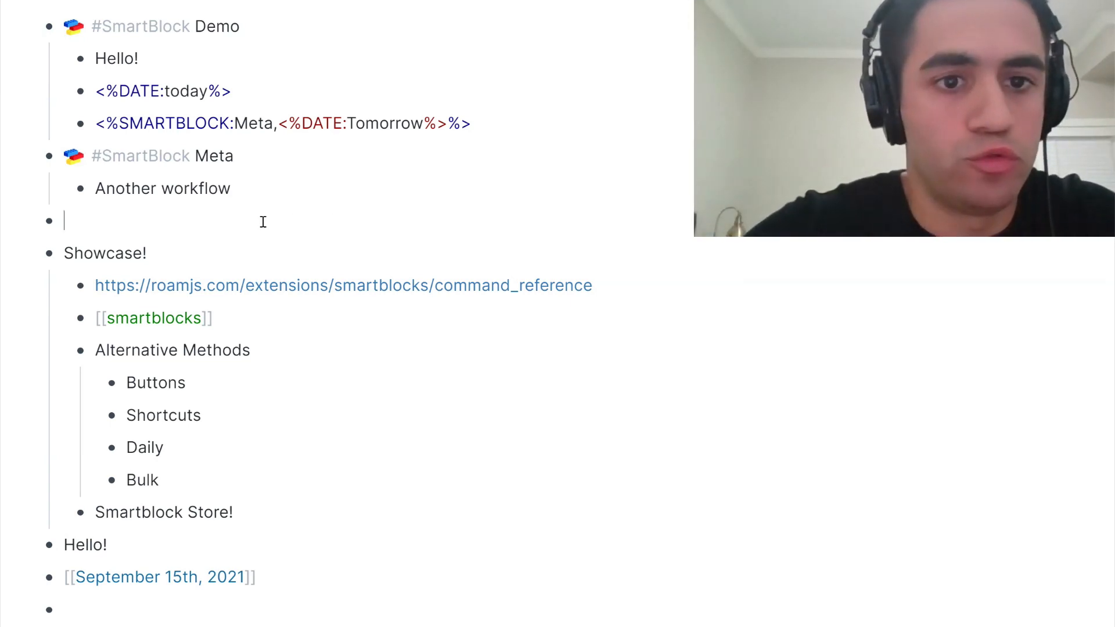
key("ctrl+p")
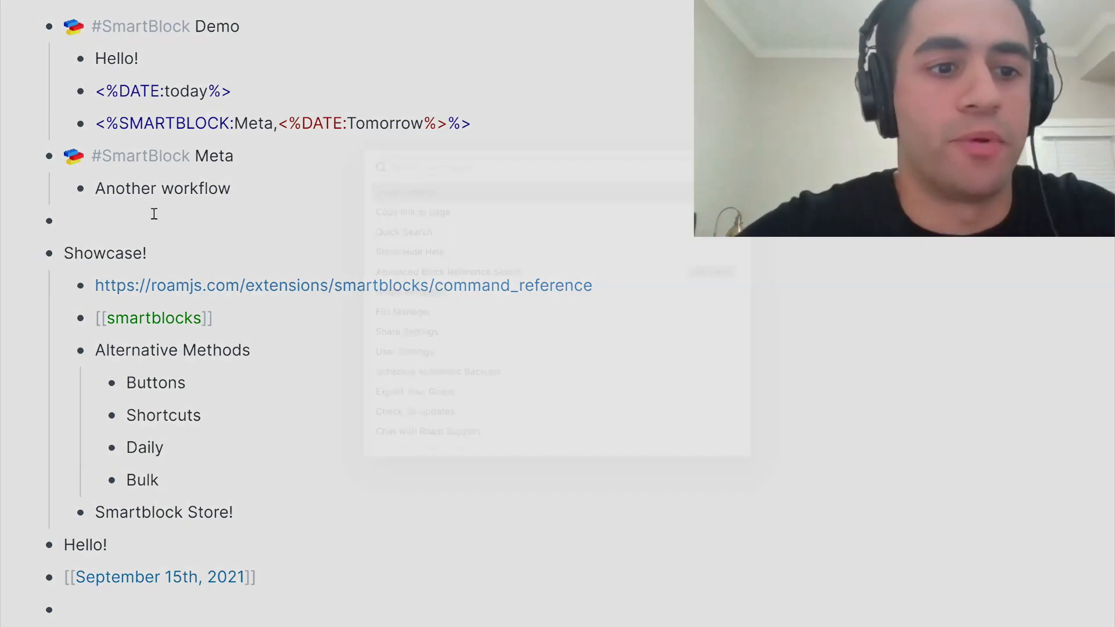
key("Escape")
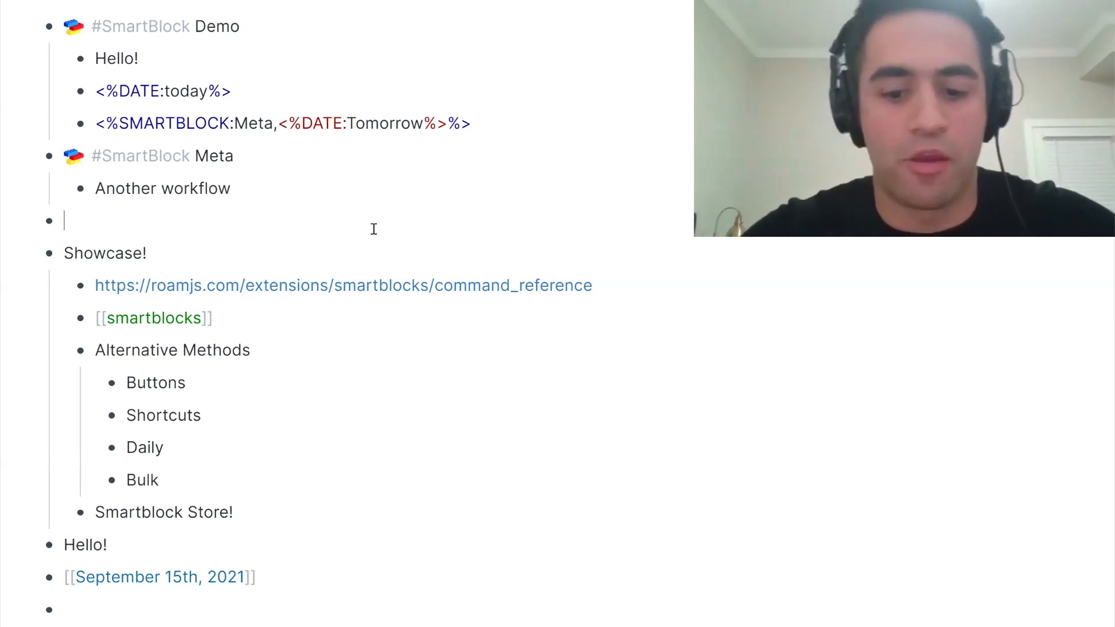
type("[[")
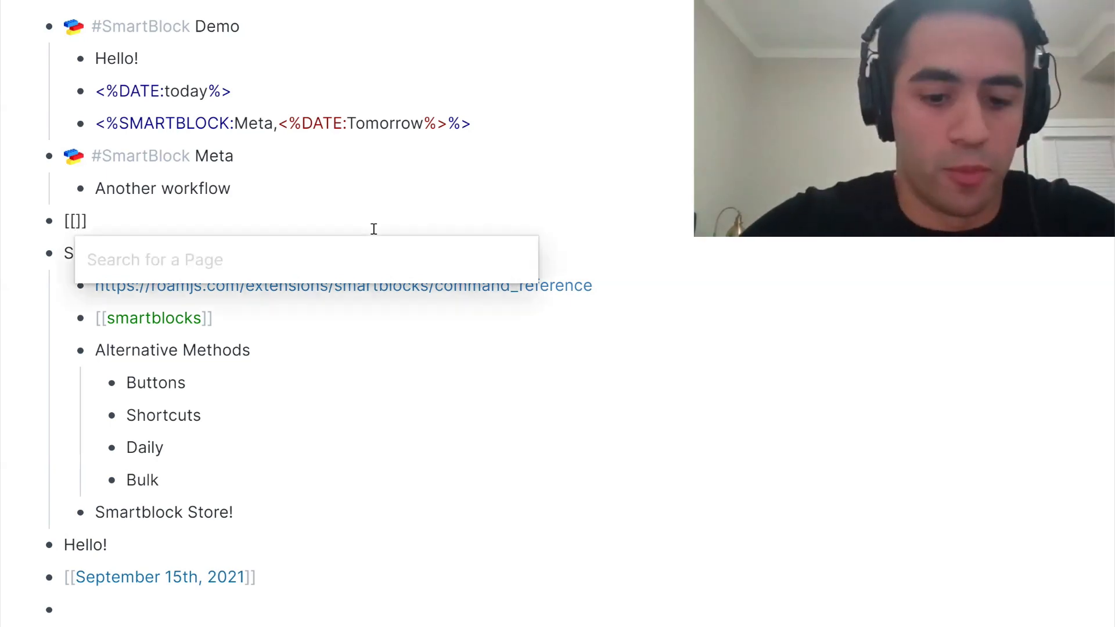
type("To Kill ")
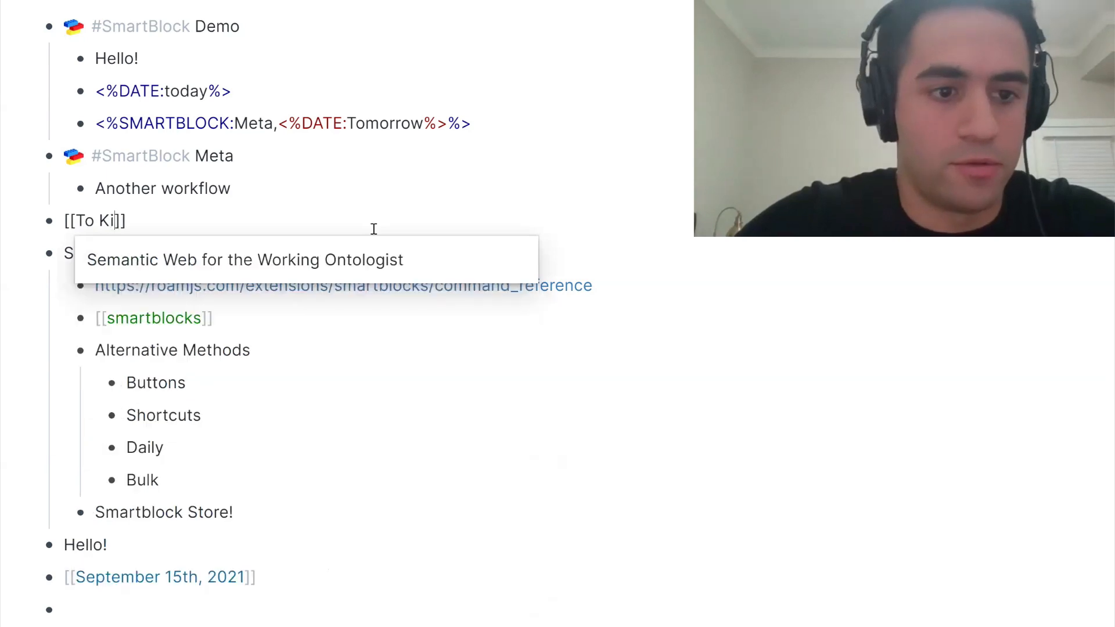
type("A Mockin")
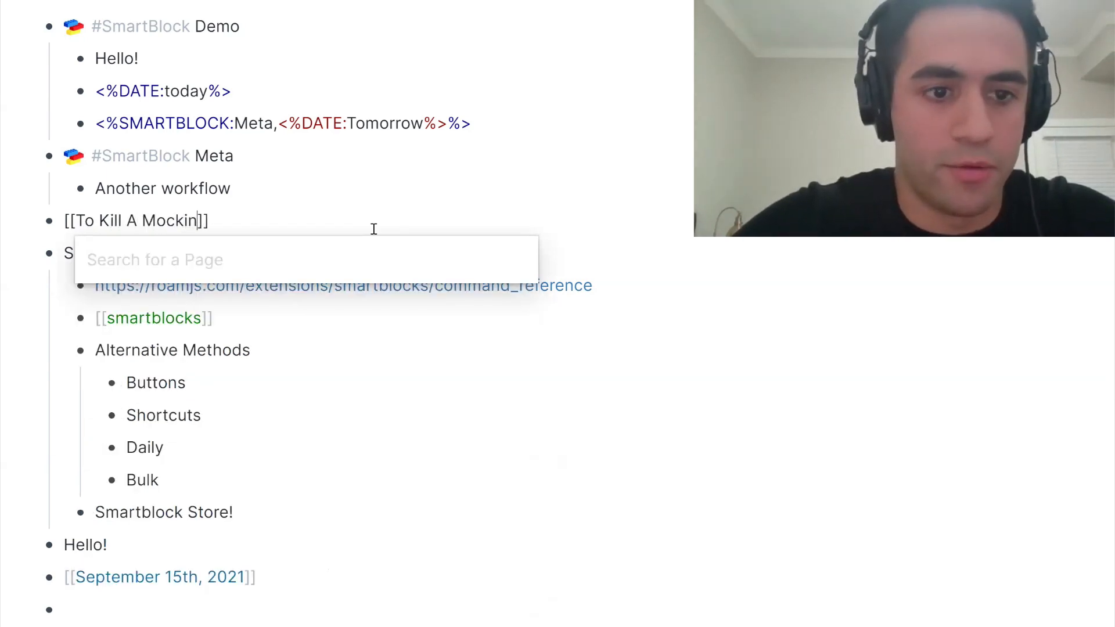
type("gbird")
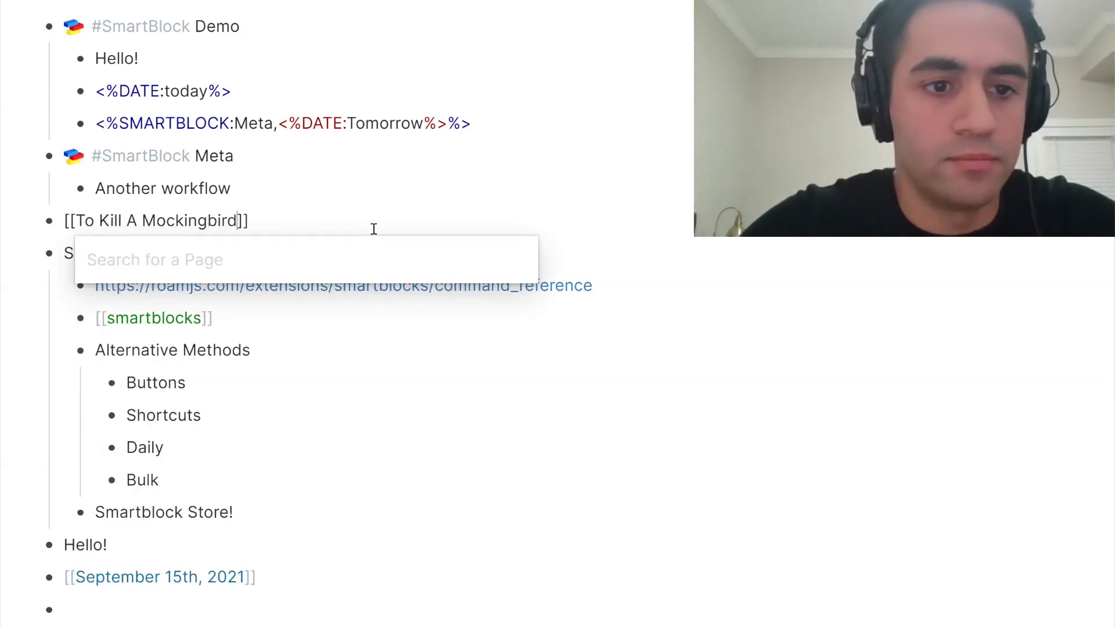
key("End")
key("Return")
Step: Add a page reference to Da Vinci Code in a new block below the To Kill A Mockingbird reference
type("[[")
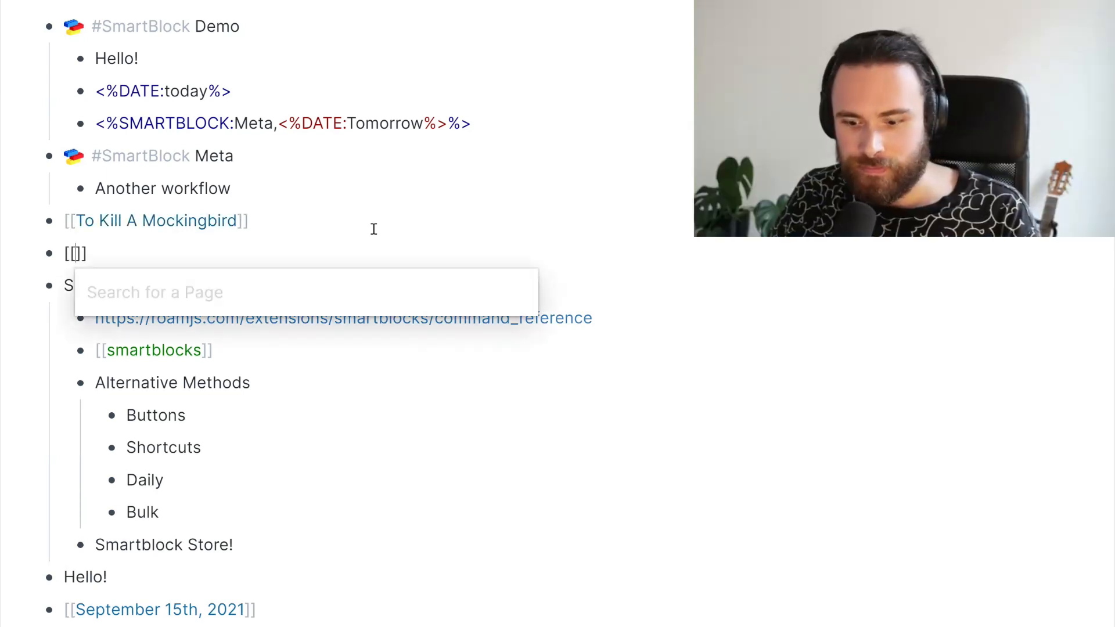
type("Da V")
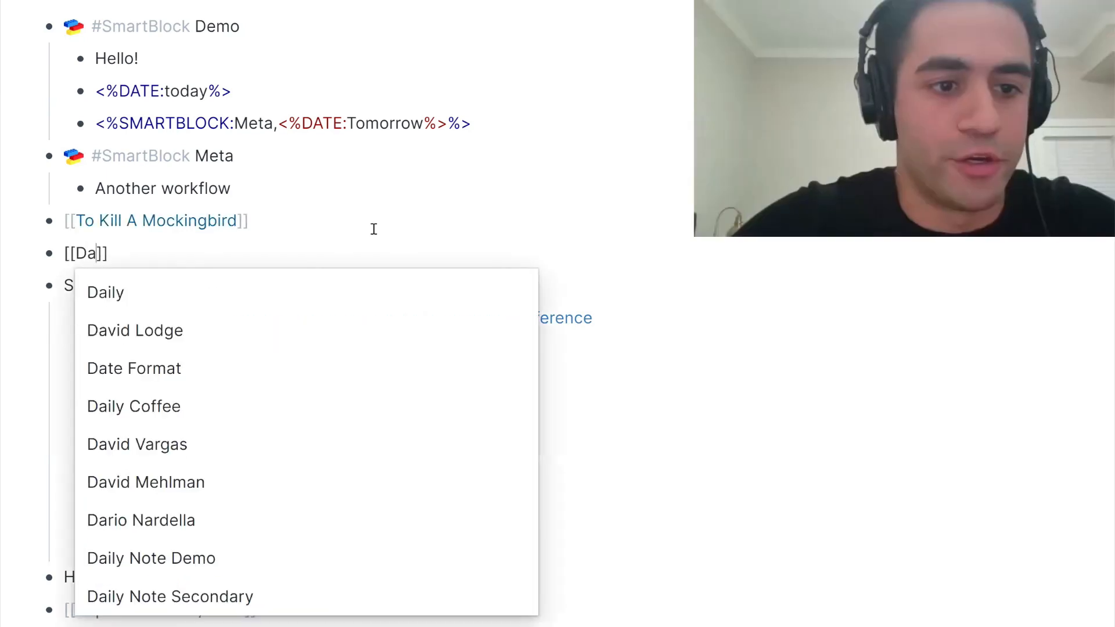
type("inci Code")
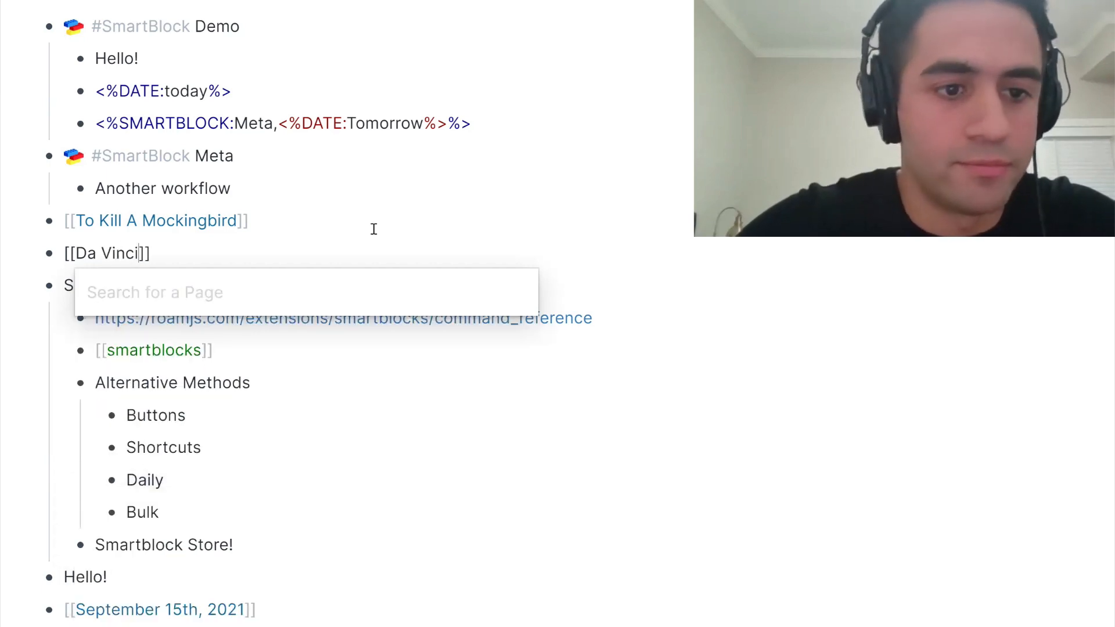
key("Escape")
key("End")
key("Return")
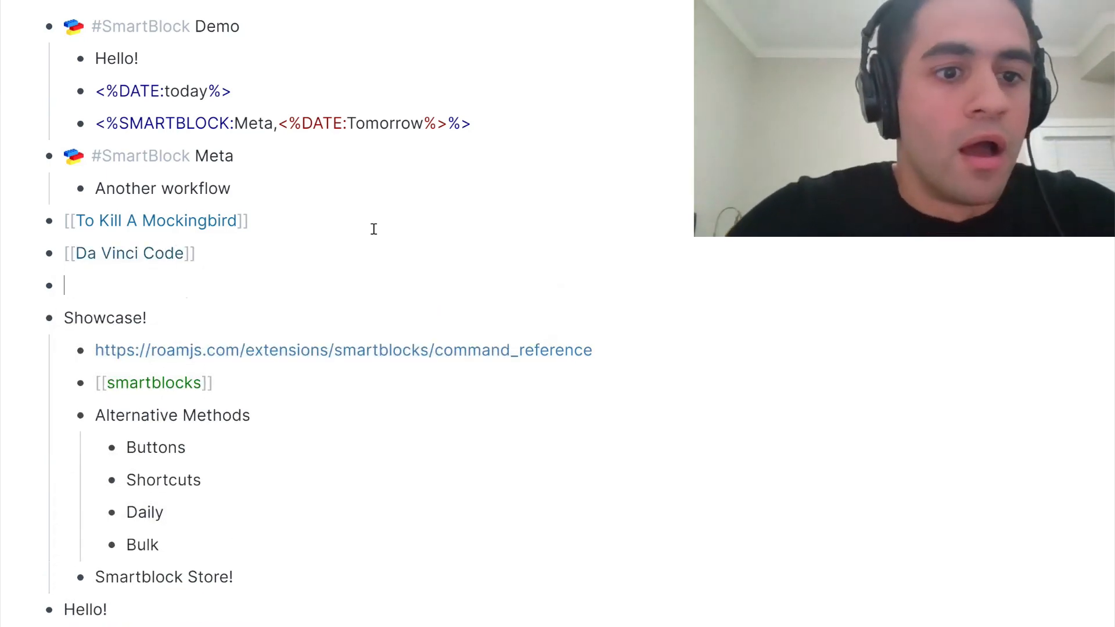
Step: Define a new #SmartBlock workflow named Book Template in the block below the Da Vinci Code reference
type("#Sma")
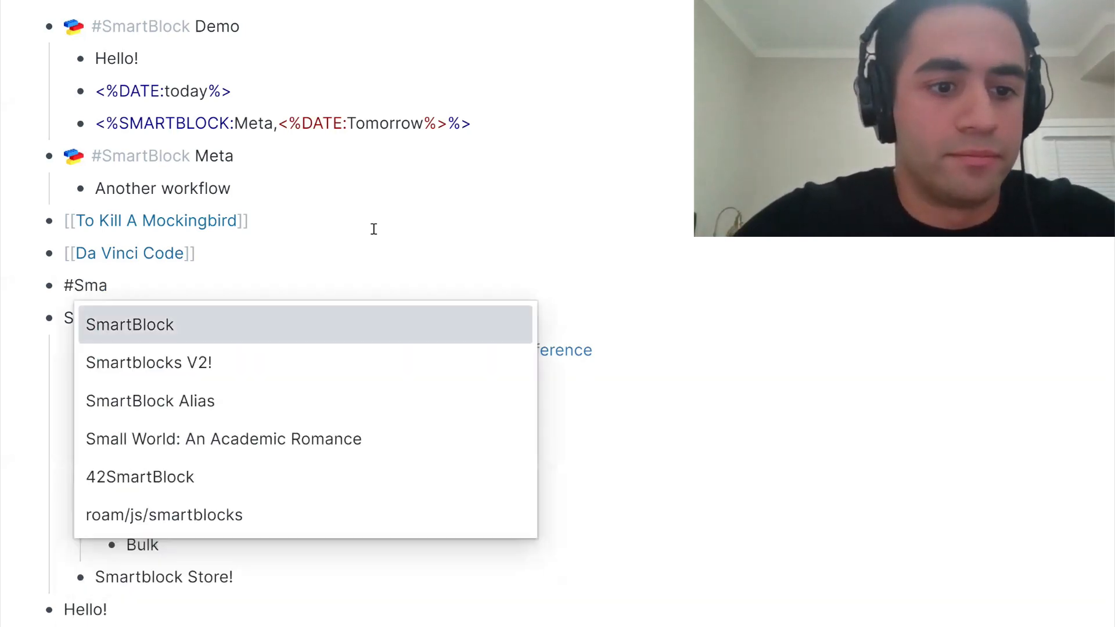
key("Return")
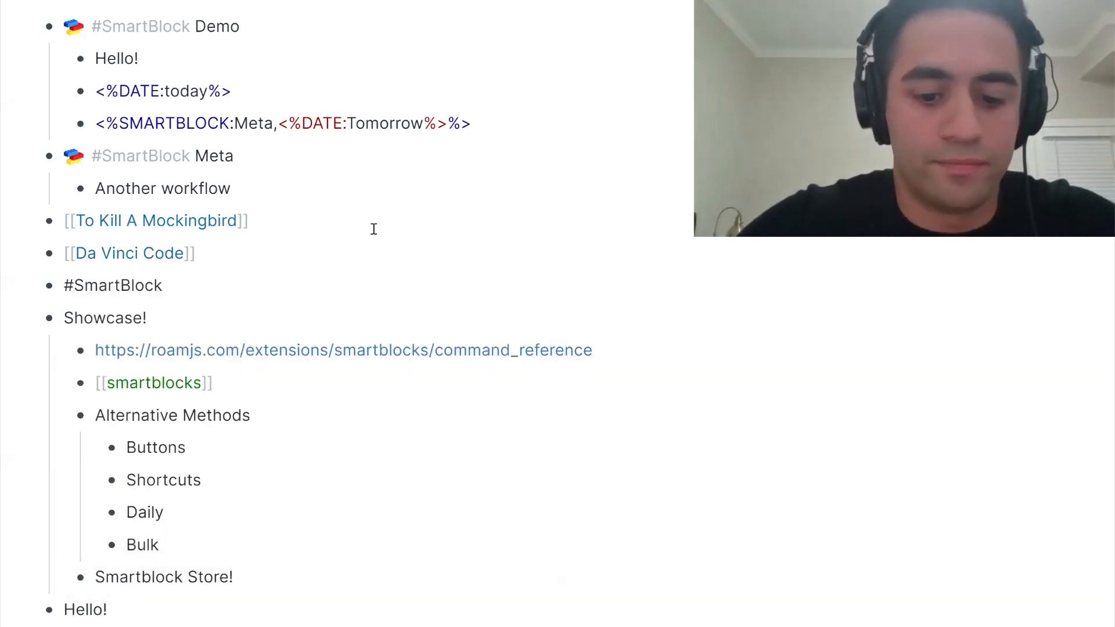
type("Boo")
key("BackSpace")
type("k Template")
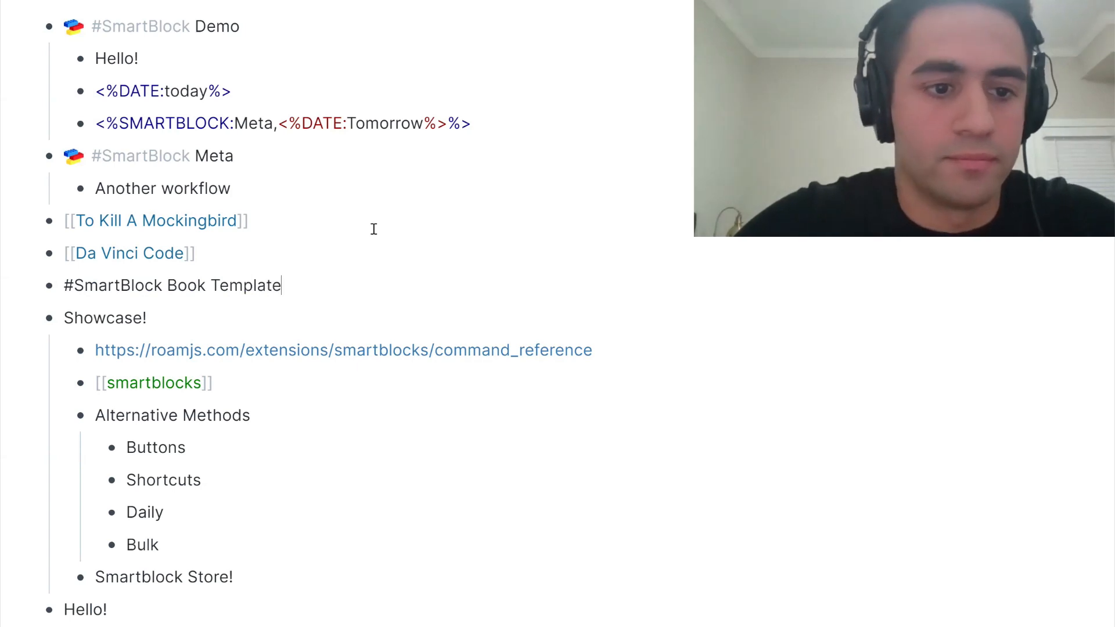
Step: Add empty Author:: and Summary:: attributes as child blocks of the Book Template workflow
key("Return")
key("Tab")
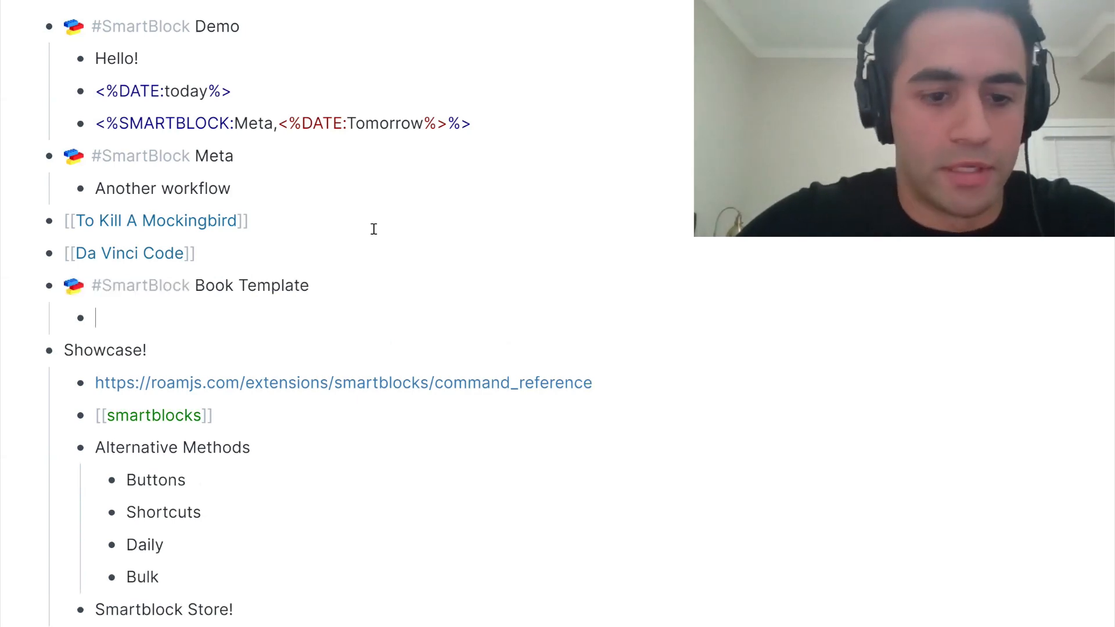
type("::Author")
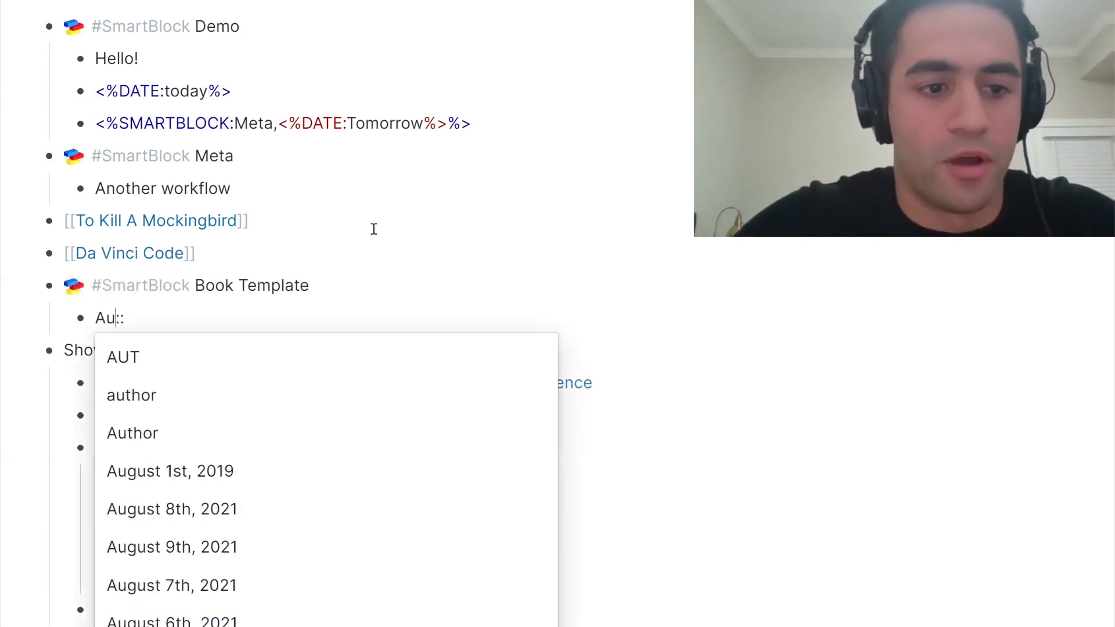
key("Escape")
type("<")
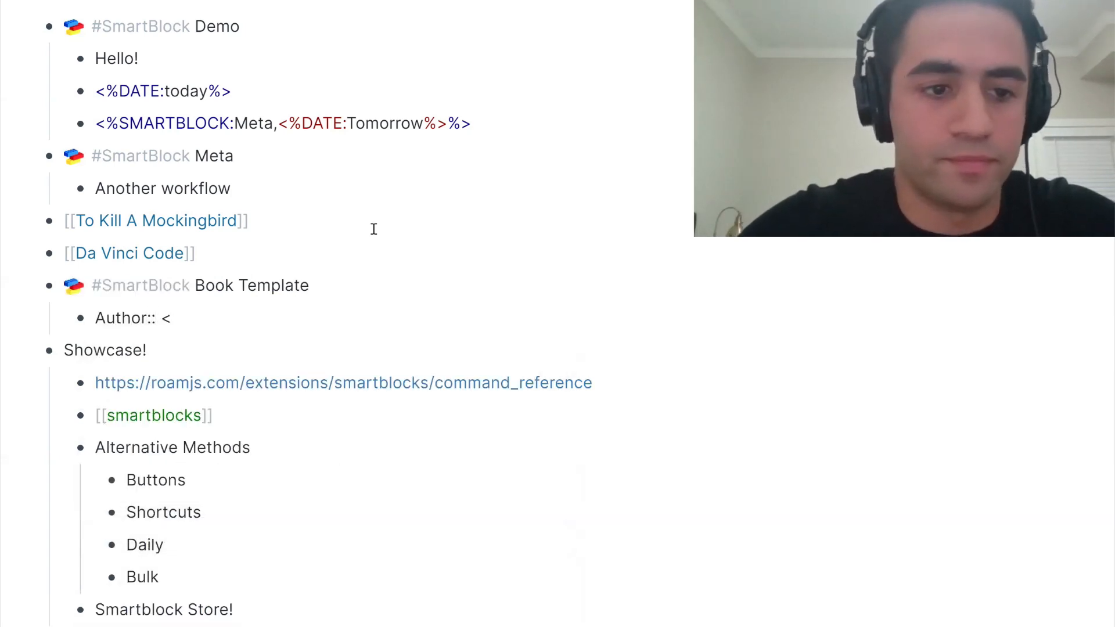
key("BackSpace")
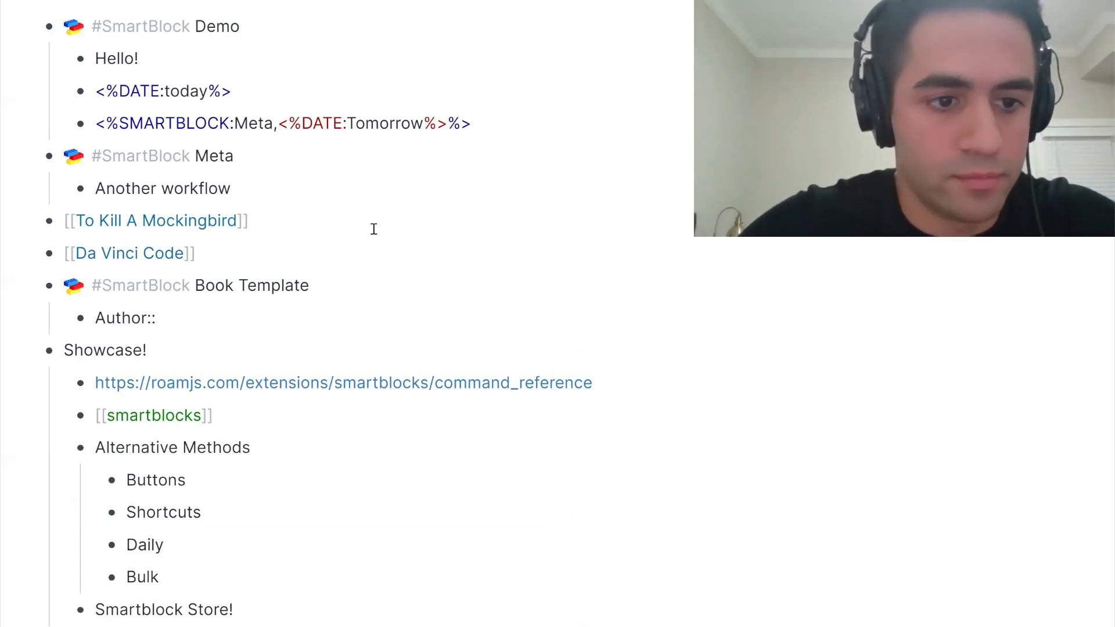
key("Return")
type("::")
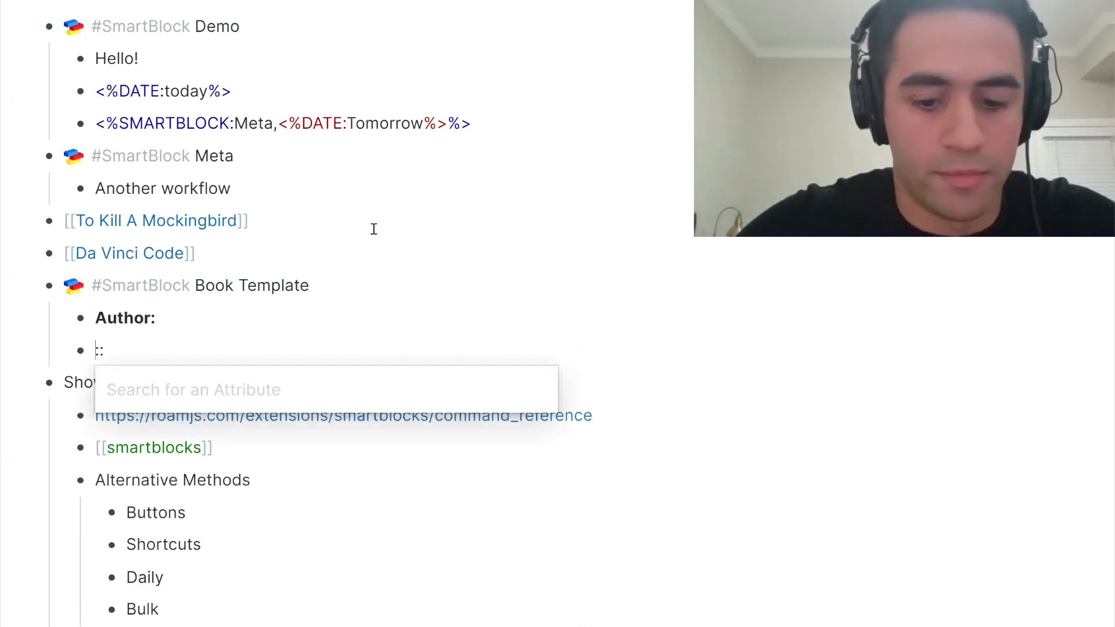
type("Summary")
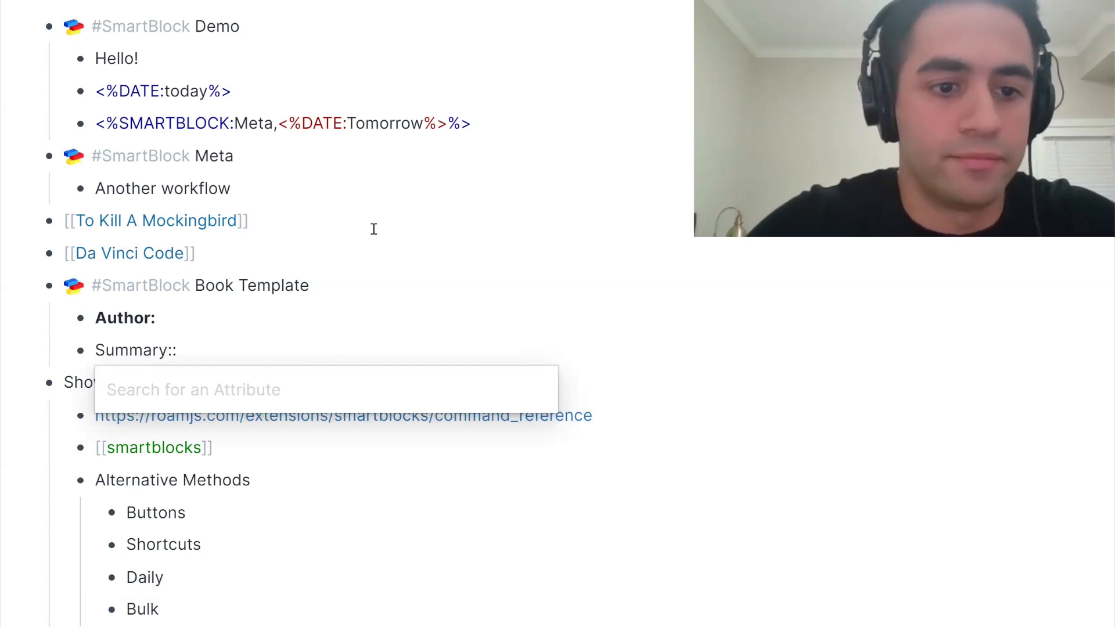
key("End")
Step: Add a third child block reading "some other stuff" to Book Template, followed by an empty top-level block
key("Return")
type("some")
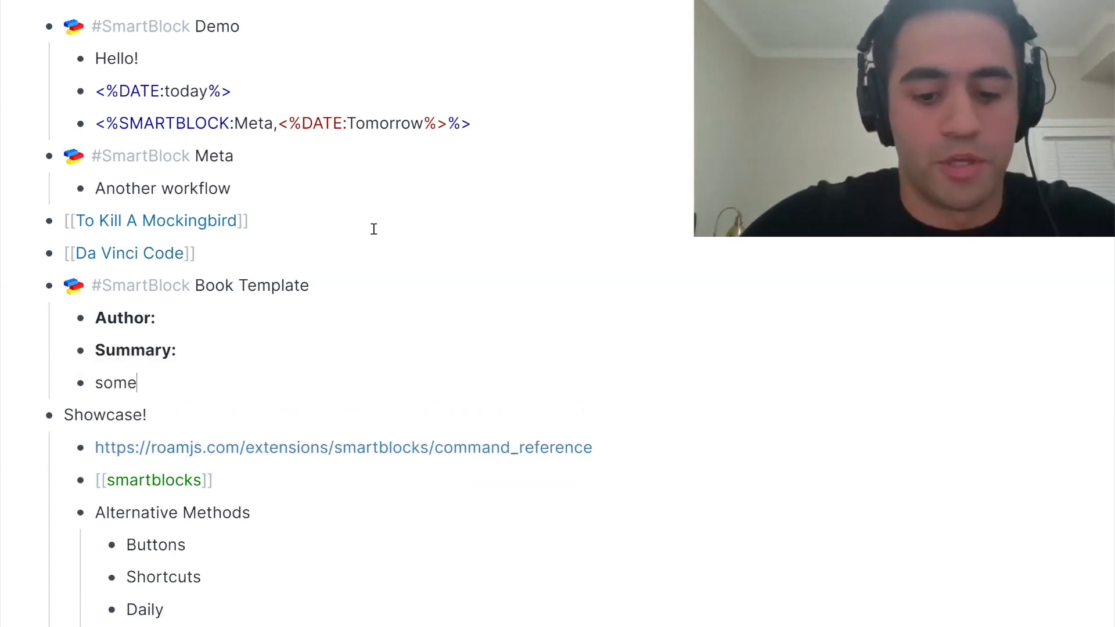
type(" other sut")
key("BackSpace")
key("BackSpace")
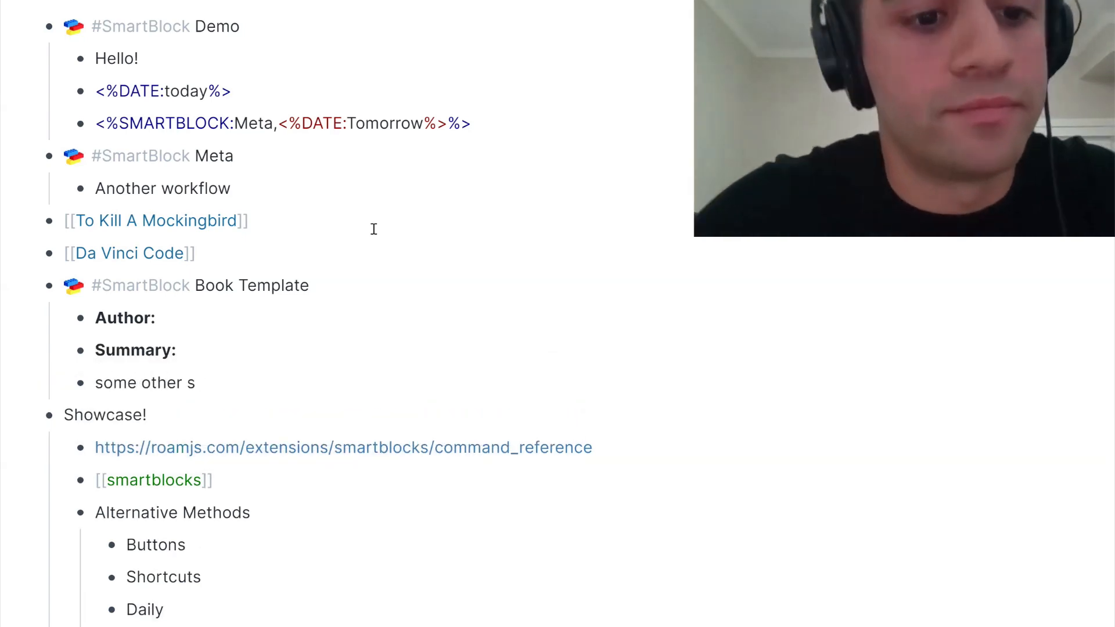
type("tuff")
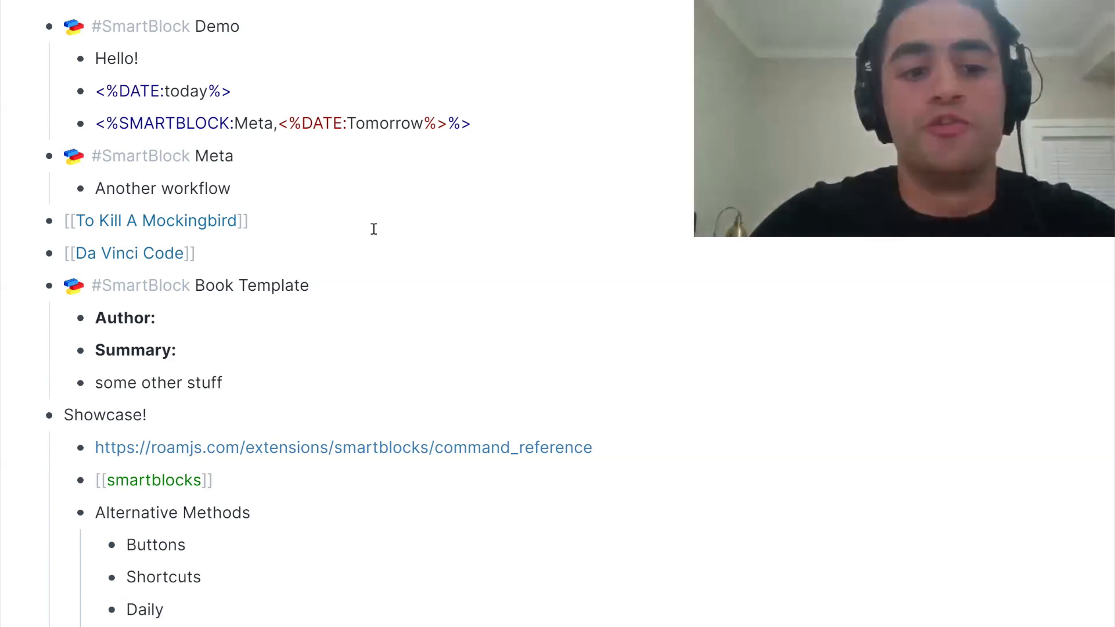
key("Return")
key("shift+Tab")
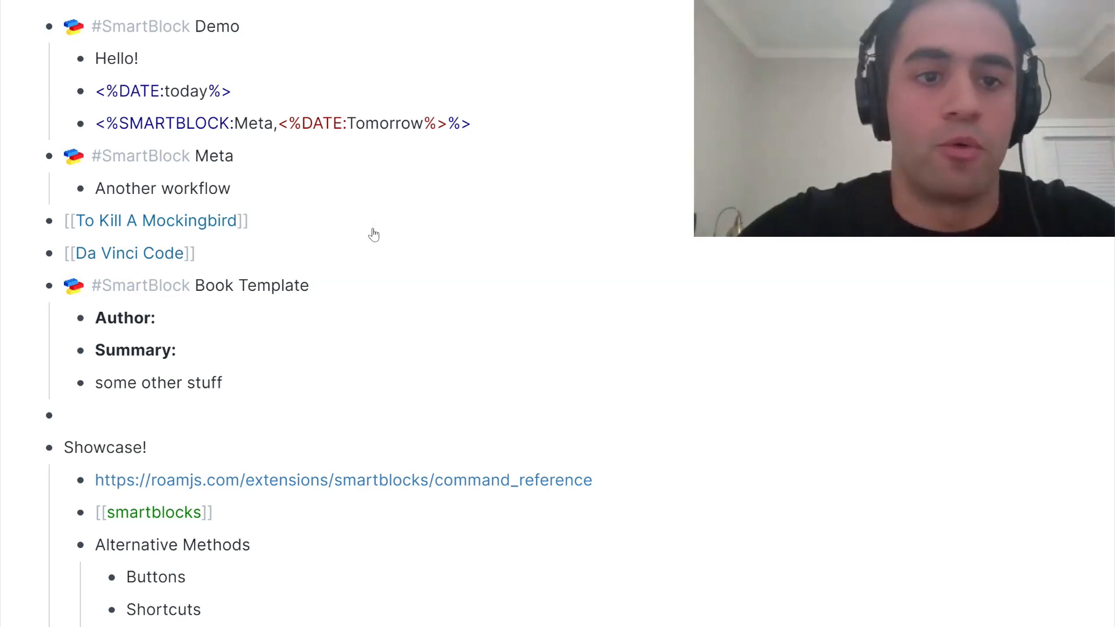
Step: Start a bulk SmartBlocks run and add Book Template as the workflow
key("ctrl+p")
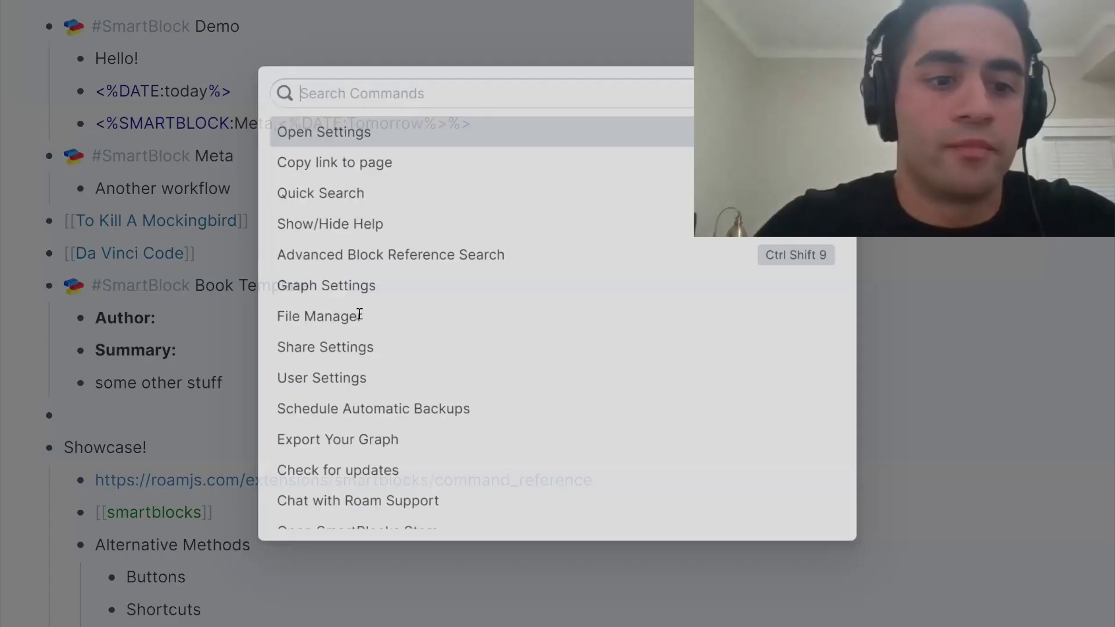
key("Return")
type("B")
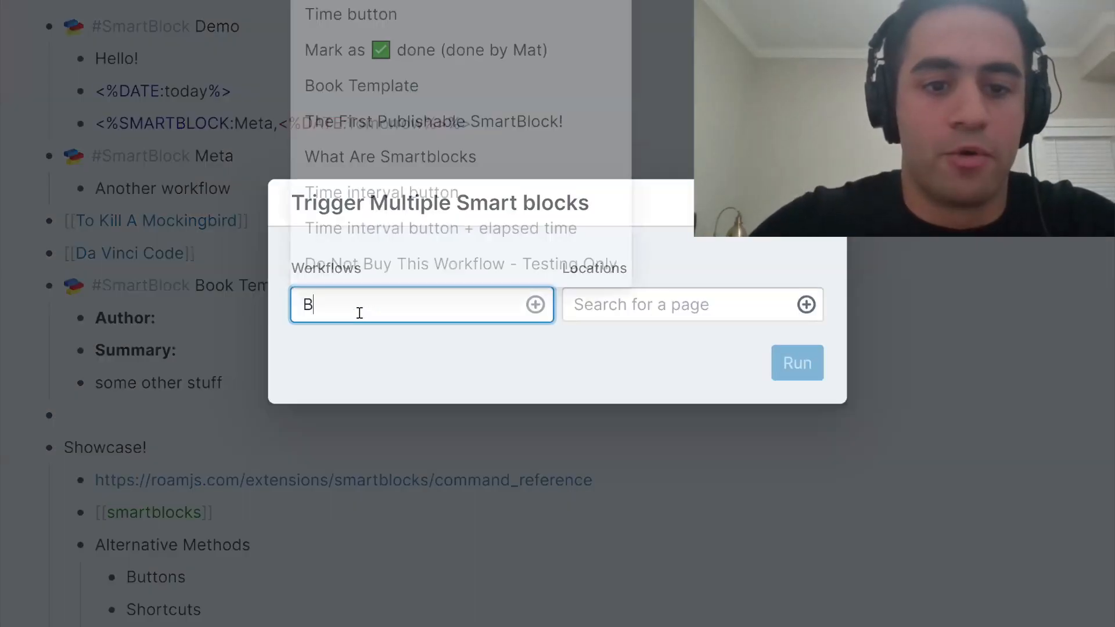
key("Return")
Step: Add the To Kill A Mockingbird and Da Vinci Code pages as locations and run the Book Template workflow on them
left_click(599, 283)
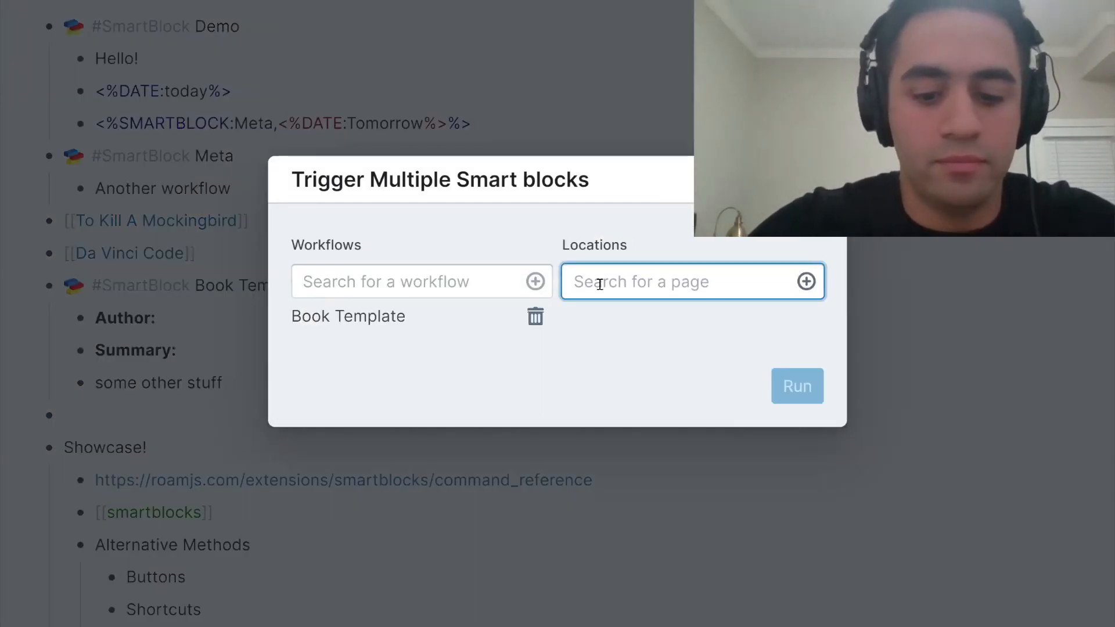
type("Killa")
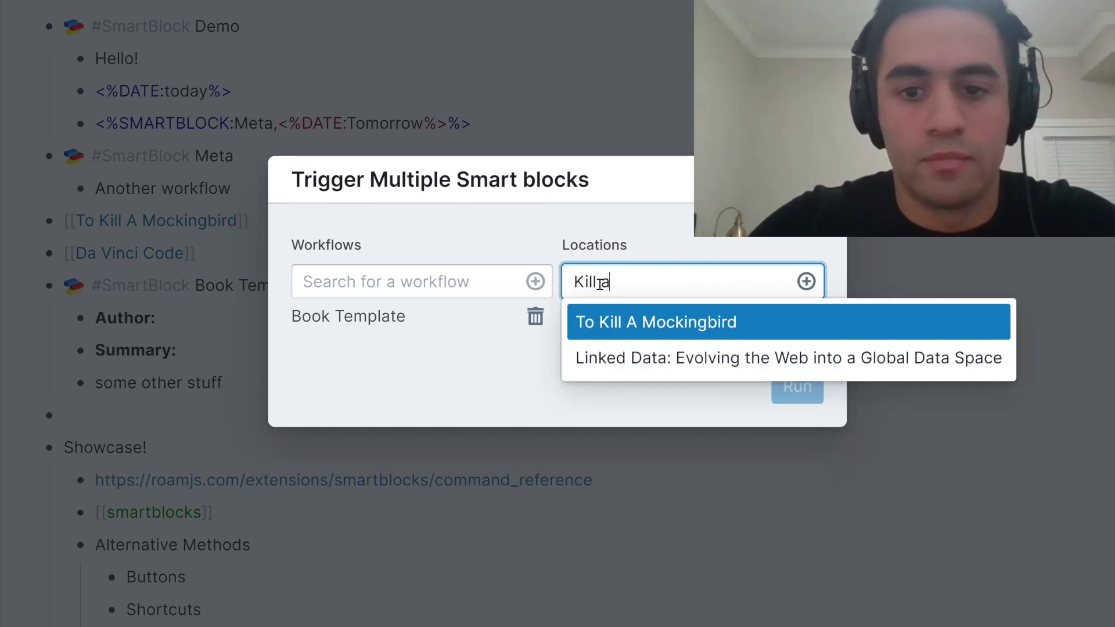
key("Return")
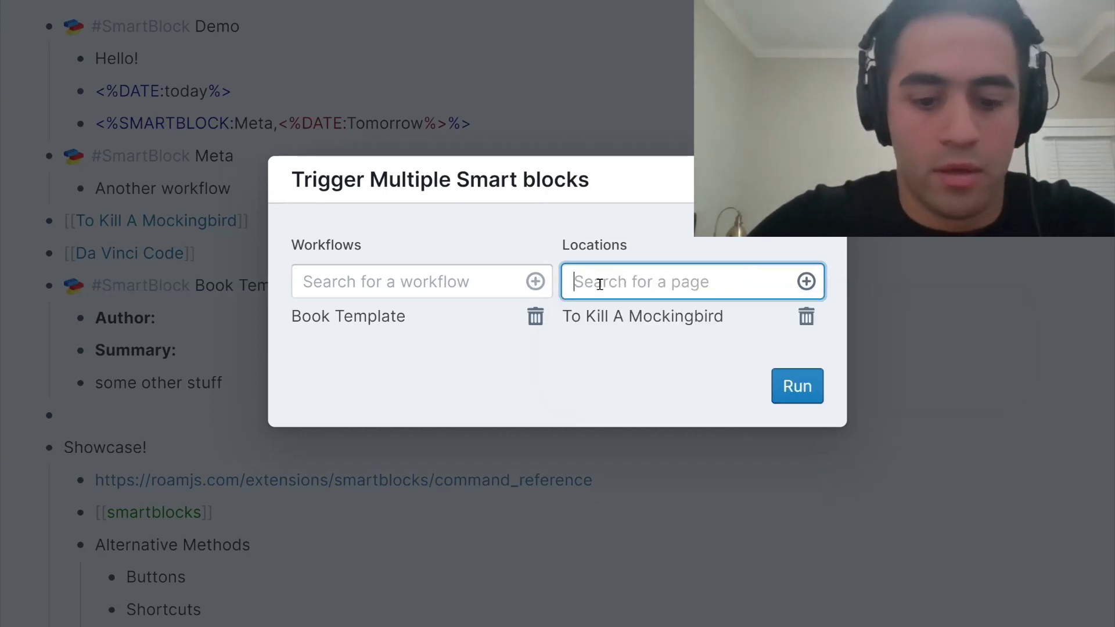
type("Da")
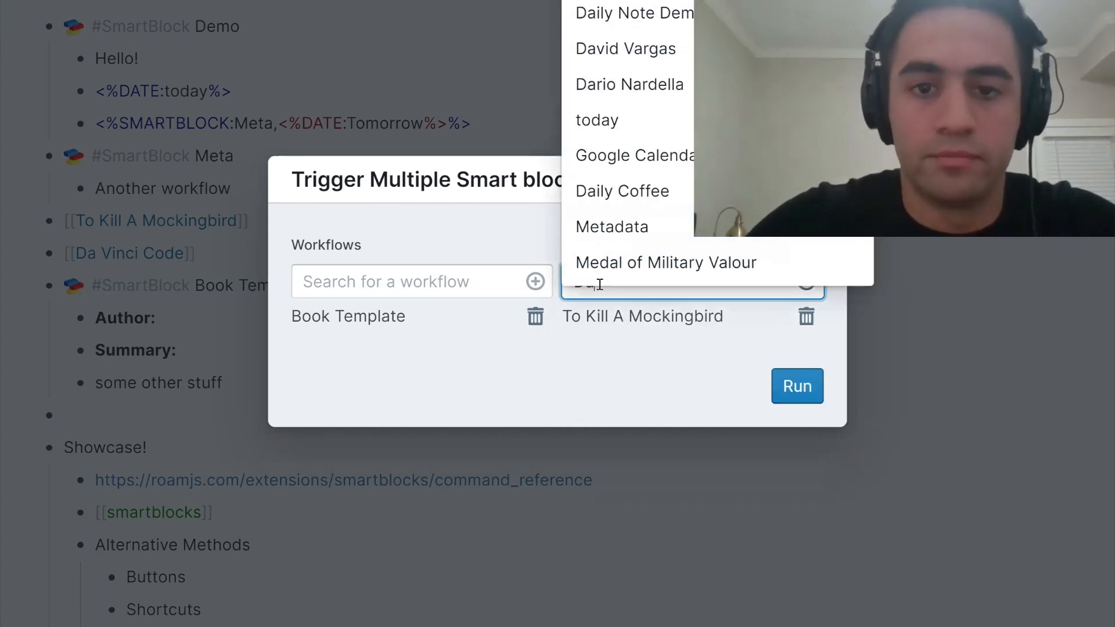
type(" V")
key("Return")
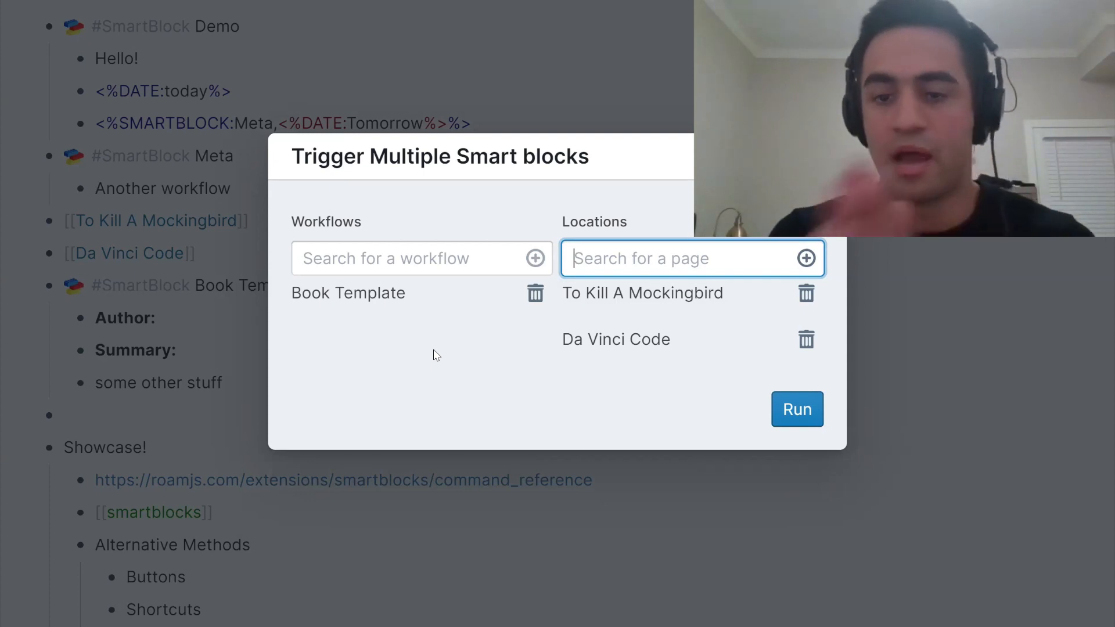
left_click(780, 414)
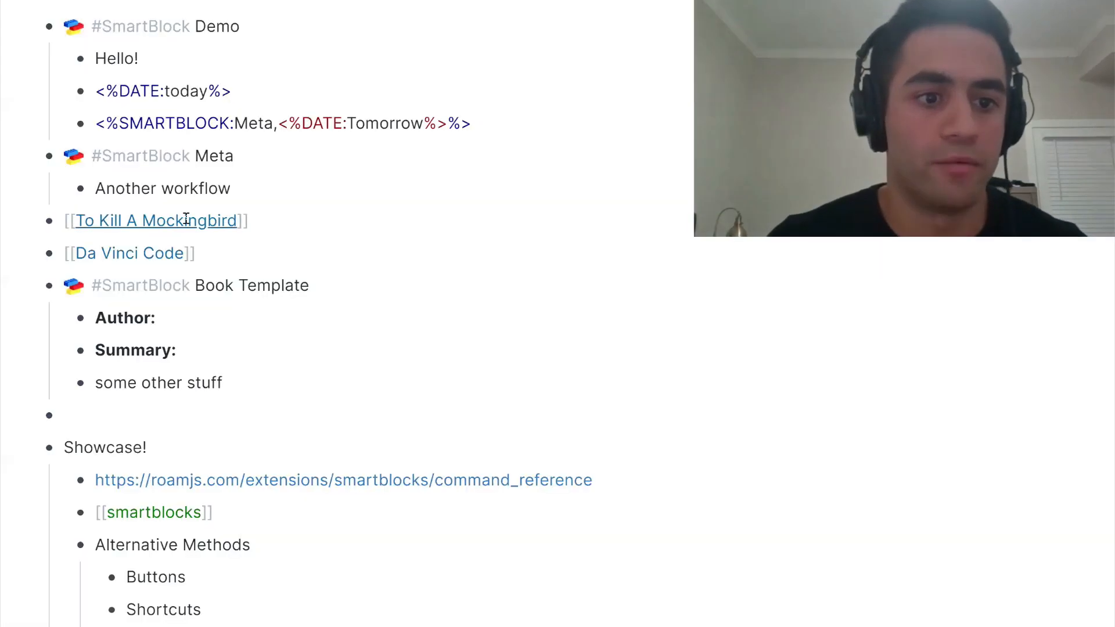
Step: Check the template blocks on the To Kill A Mockingbird page and return to the empty block in the September 15th, 2021 note
left_click(187, 219)
left_click(33, 45)
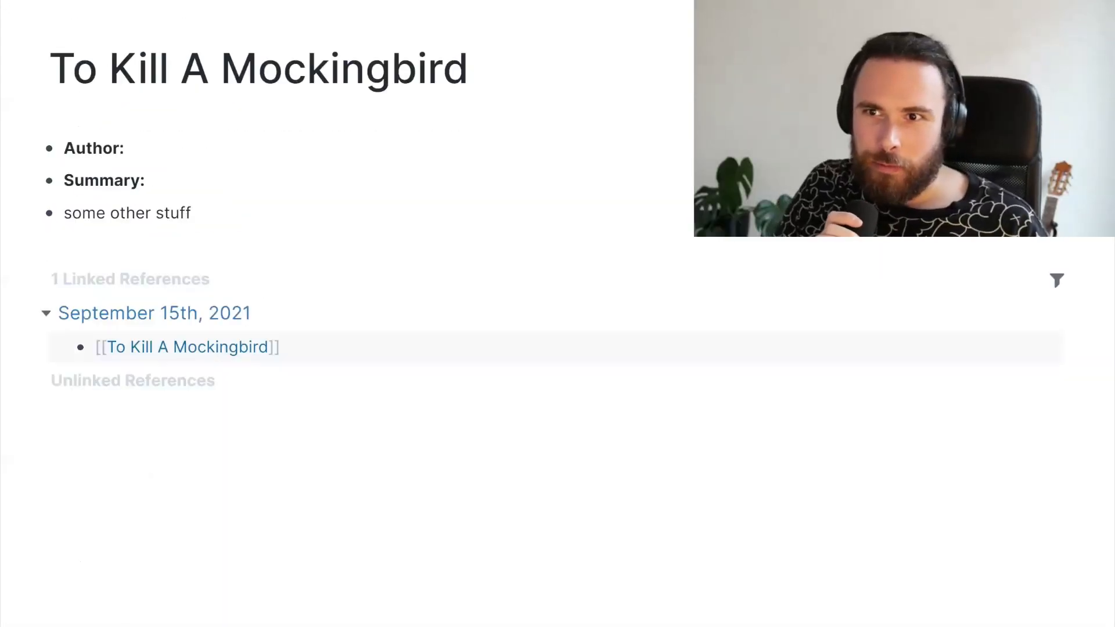
key("alt+Left")
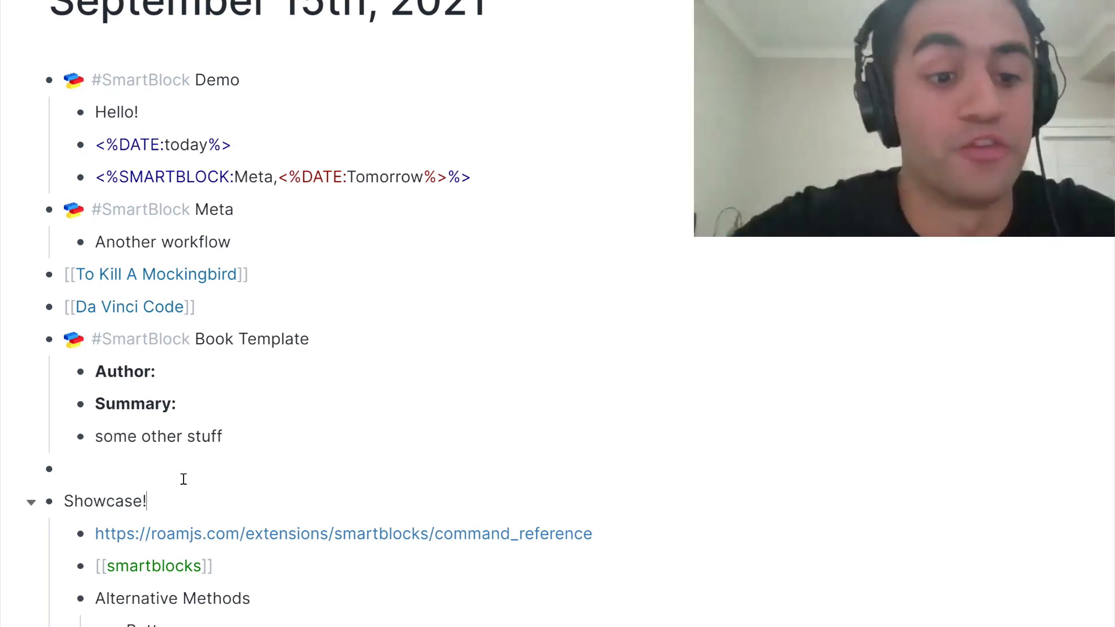
left_click(184, 470)
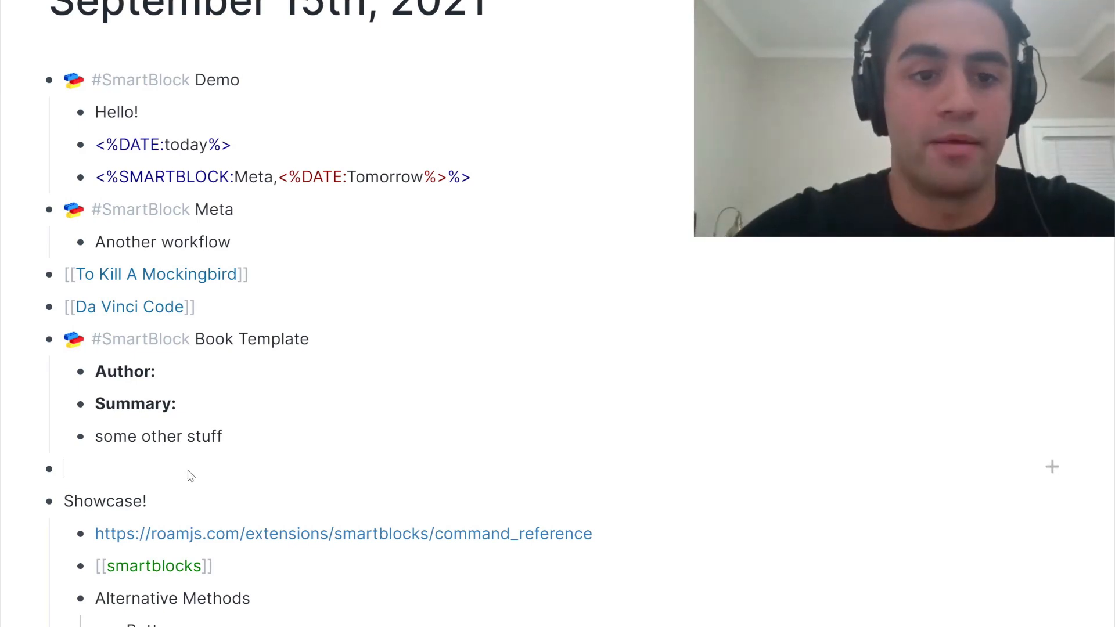
key("ctrl+p")
type("mul")
key("Return")
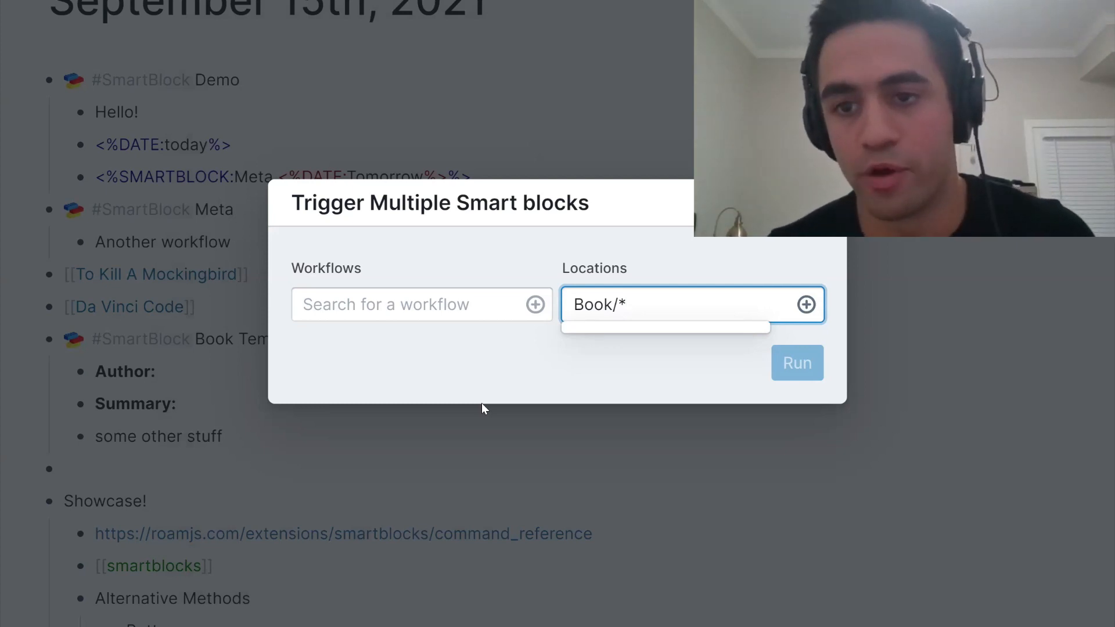
key("BackSpace")
key("BackSpace")
key("BackSpace")
key("BackSpace")
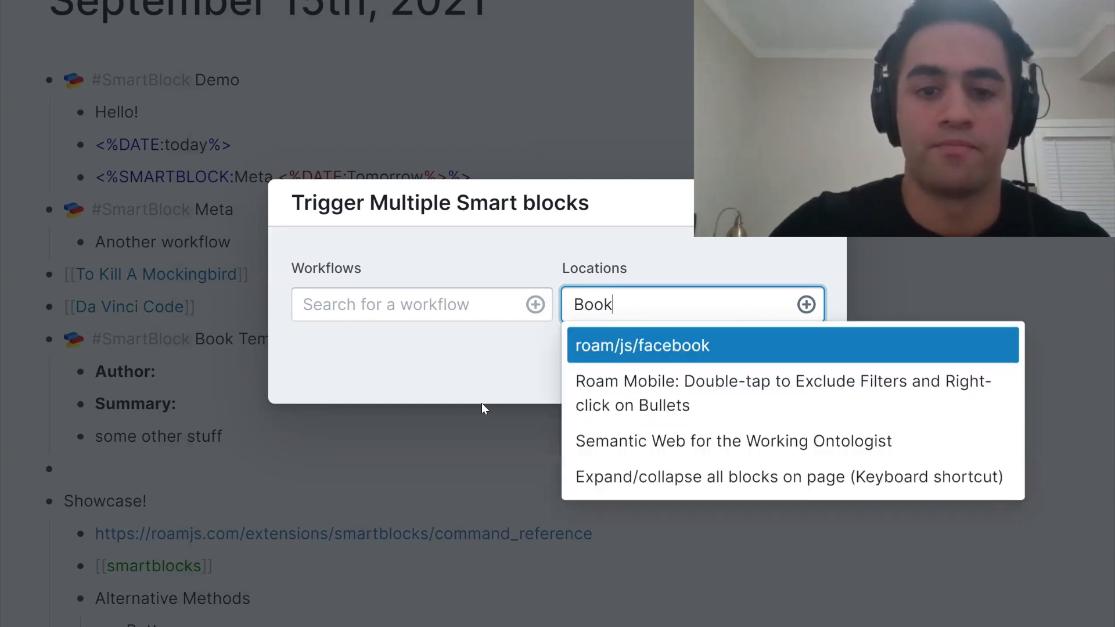
key("BackSpace")
key("BackSpace")
left_click(225, 378)
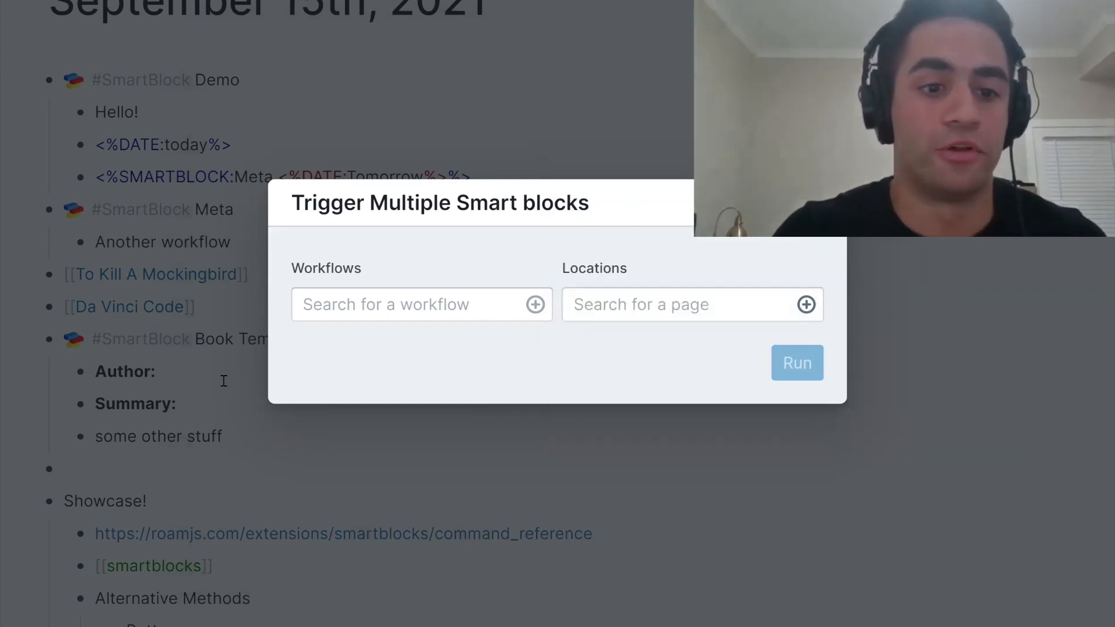
Step: Add a #book tag block below "some other stuff" on the Da Vinci Code page and return to the September 15th, 2021 note
left_click(142, 309)
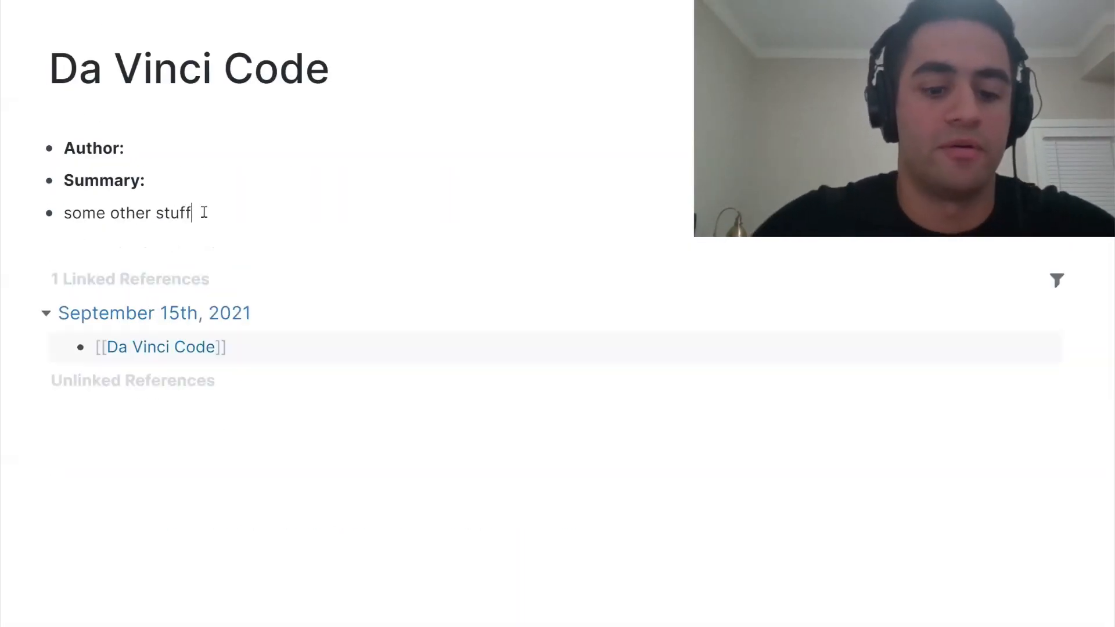
type("#book")
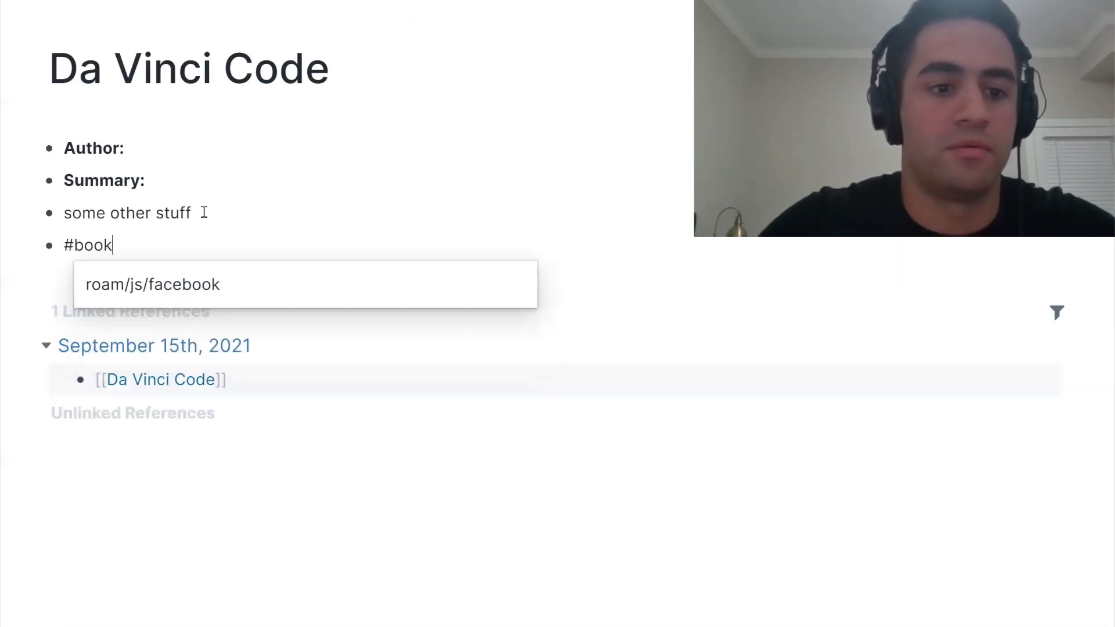
left_click(271, 187)
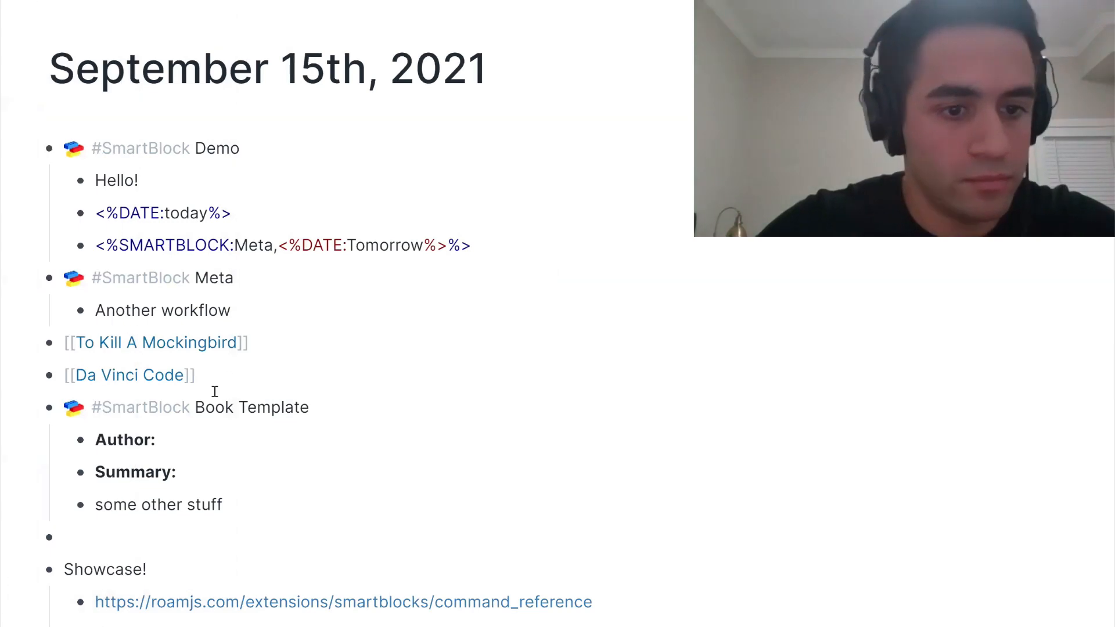
Step: Add a #book tag block below "some other stuff" on the To Kill A Mockingbird page and return to the September 15th, 2021 note
left_click(188, 348)
left_click(215, 209)
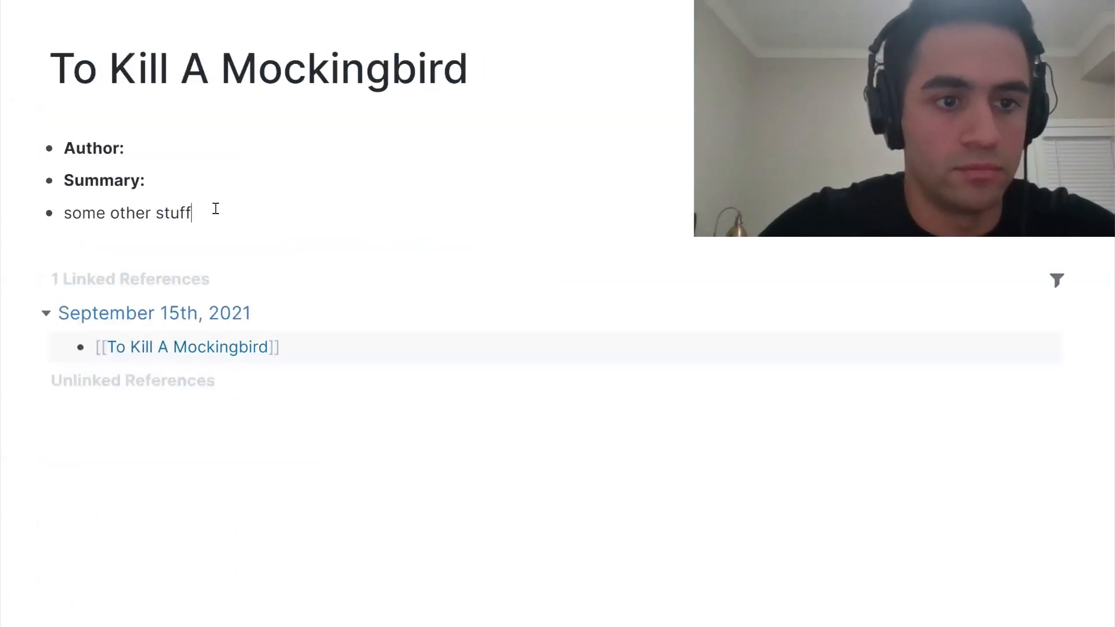
key("Return")
type("#book")
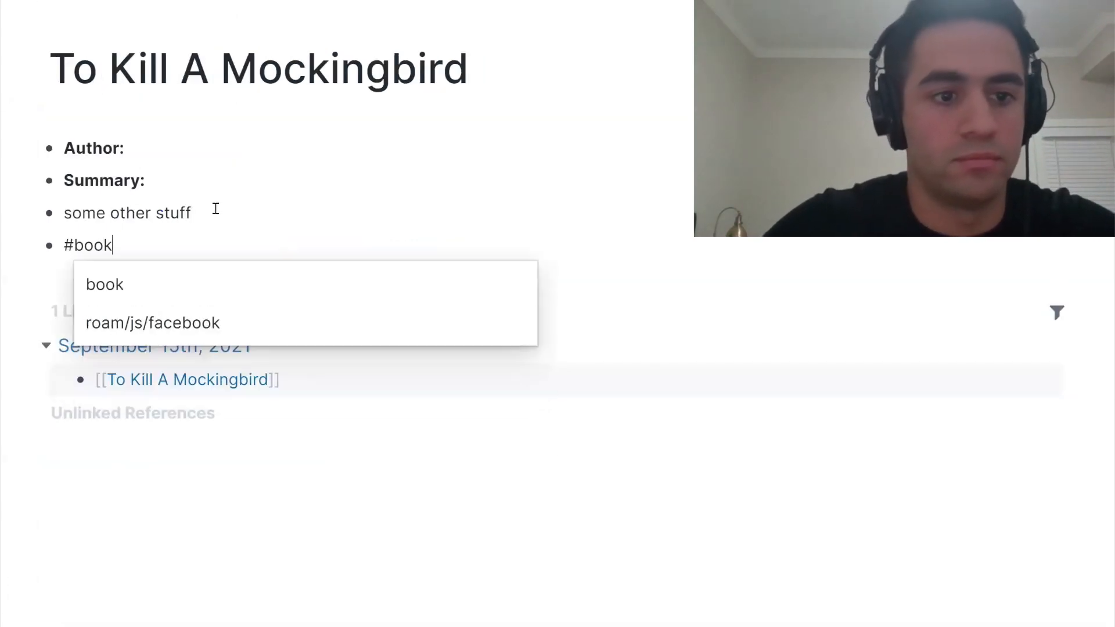
left_click(219, 209)
left_click(87, 247)
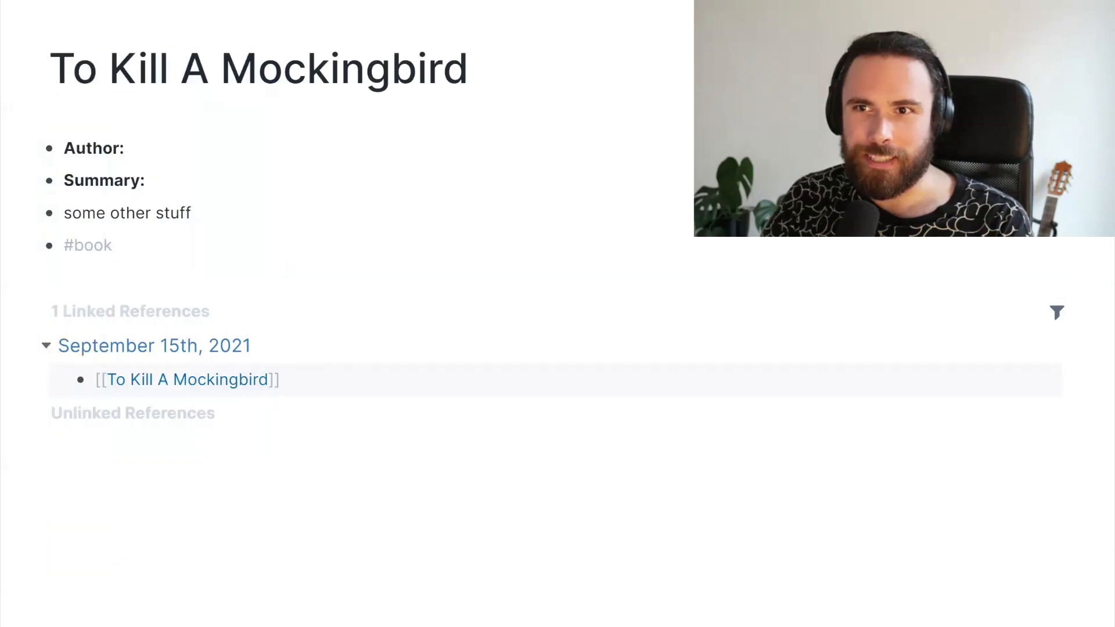
key("alt+Left")
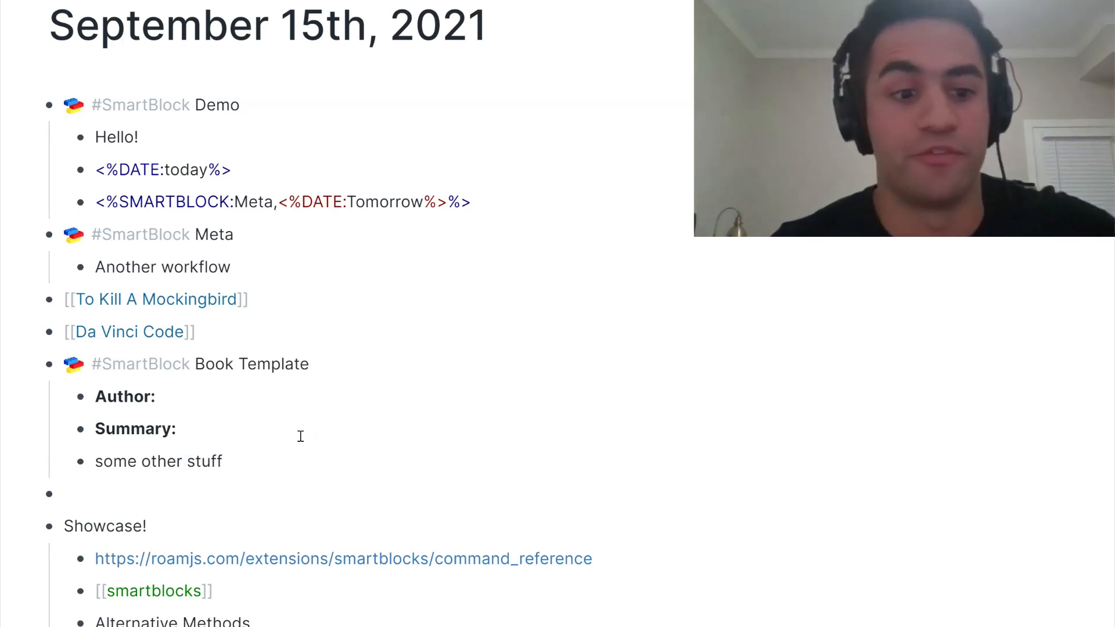
Step: Add two child blocks reading "character 1" and "character 2" under the empty block above Showcase!
left_click(159, 496)
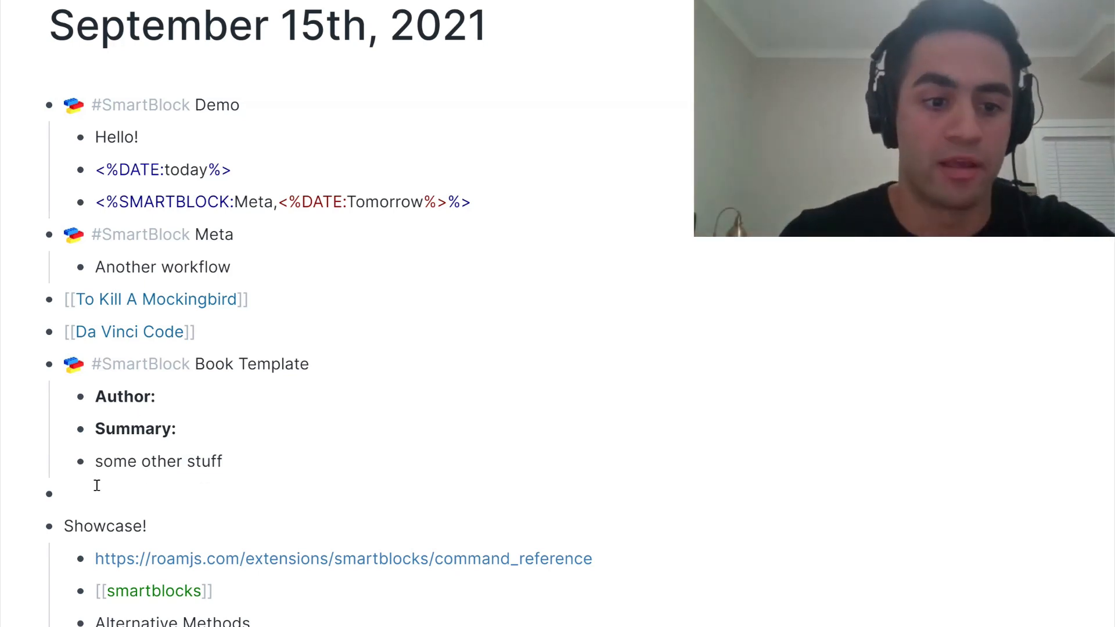
key("Return")
key("Tab")
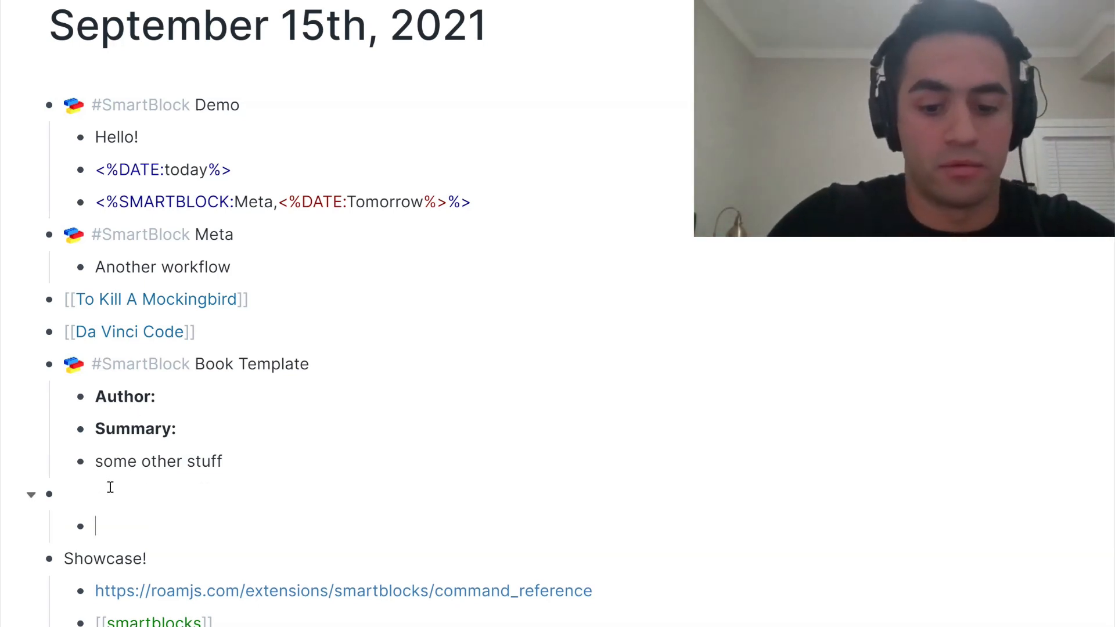
type("character 1")
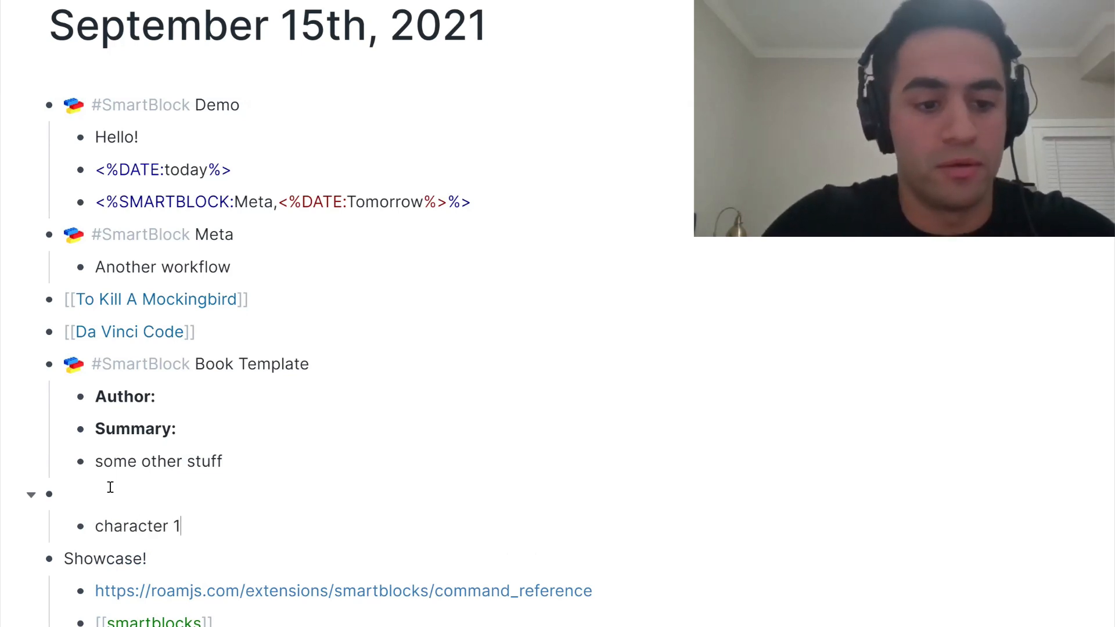
key("Return")
type("cha")
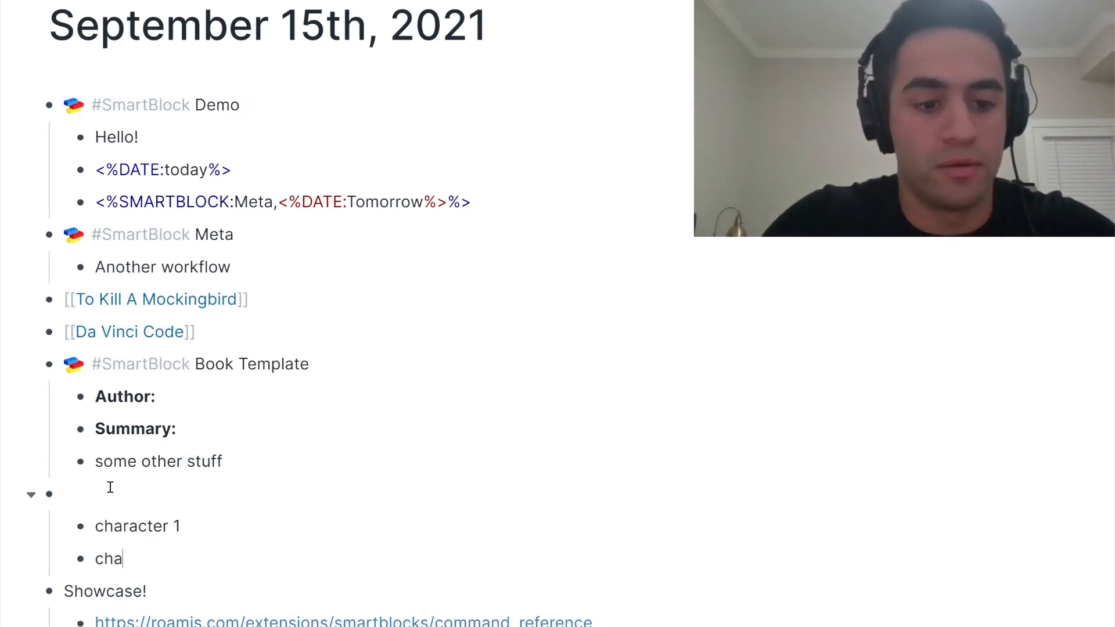
type("racter 2")
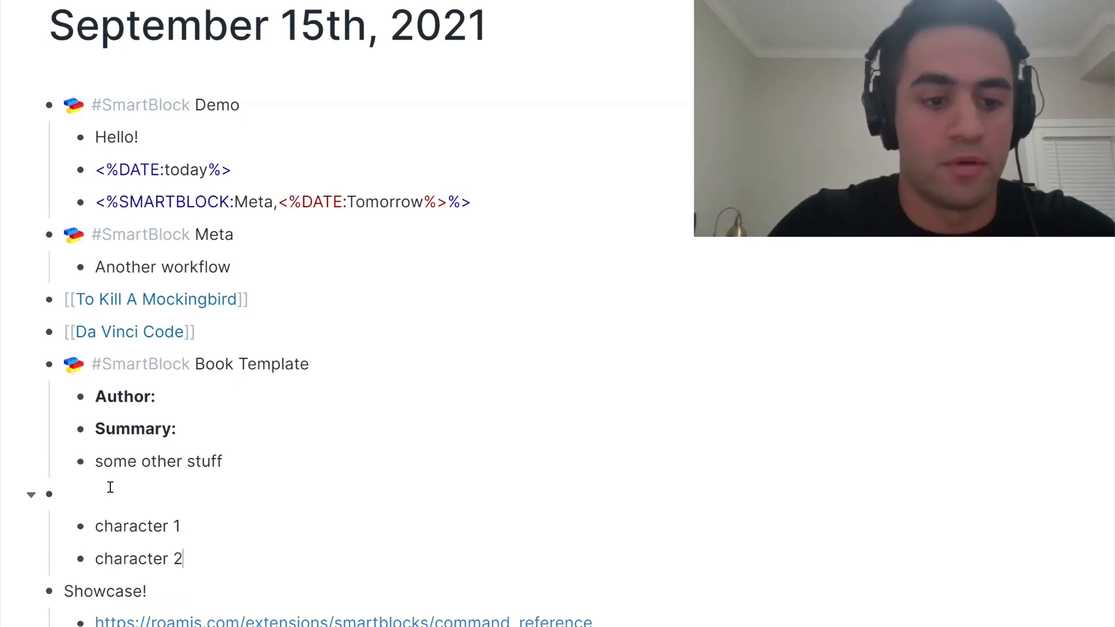
left_click(97, 493)
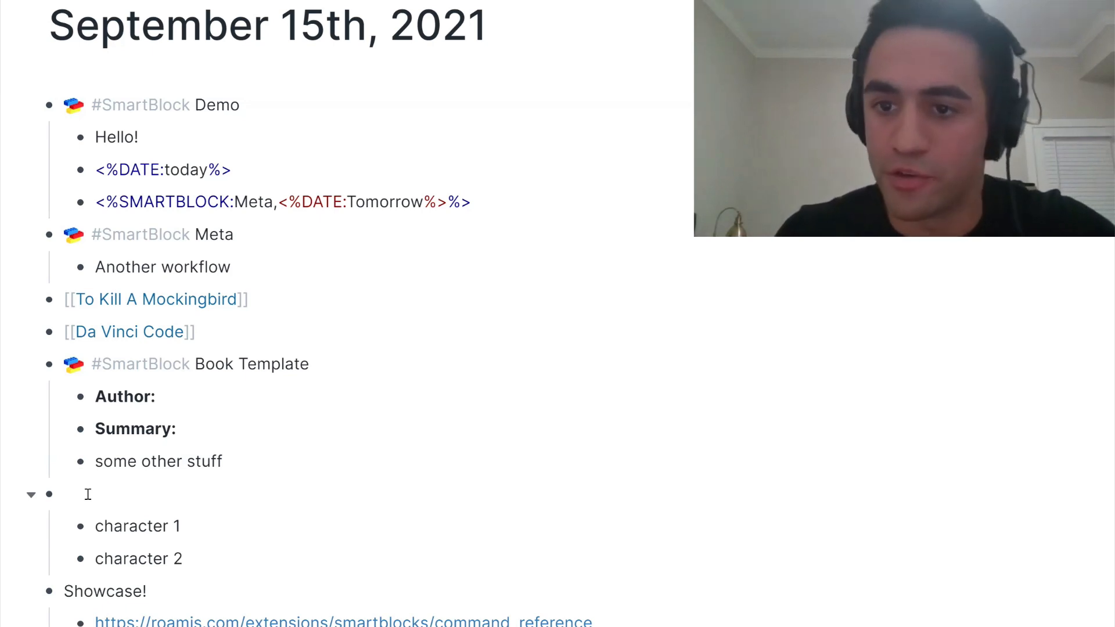
Step: Delete the empty block above Showcase! together with its two character child blocks
scroll(133, 468, "down", 3)
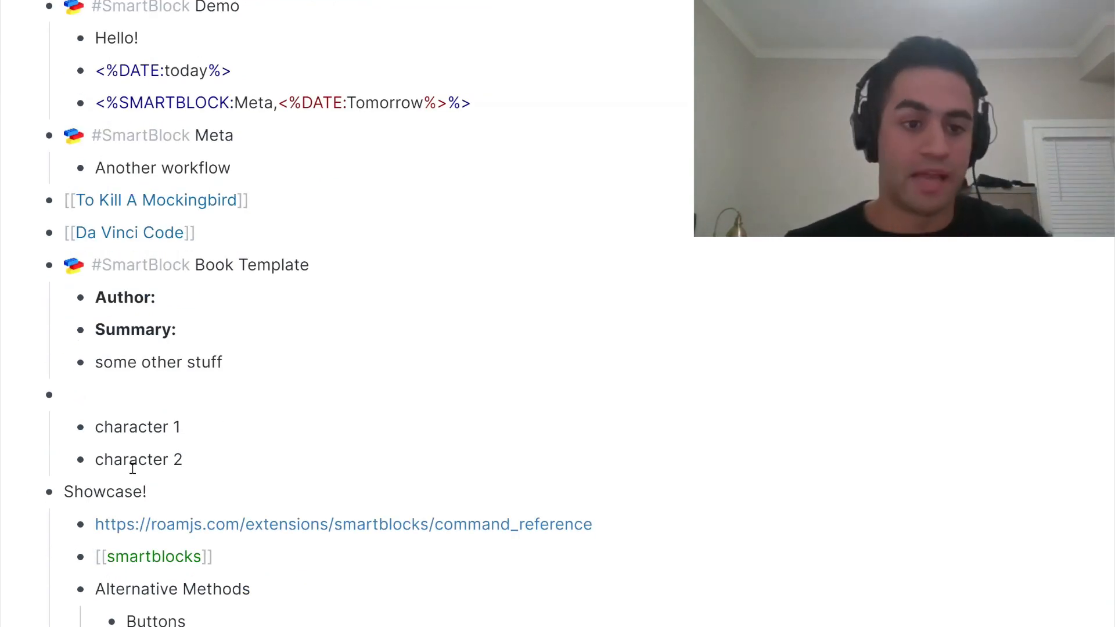
left_click_drag(131, 465, 157, 395)
key("BackSpace")
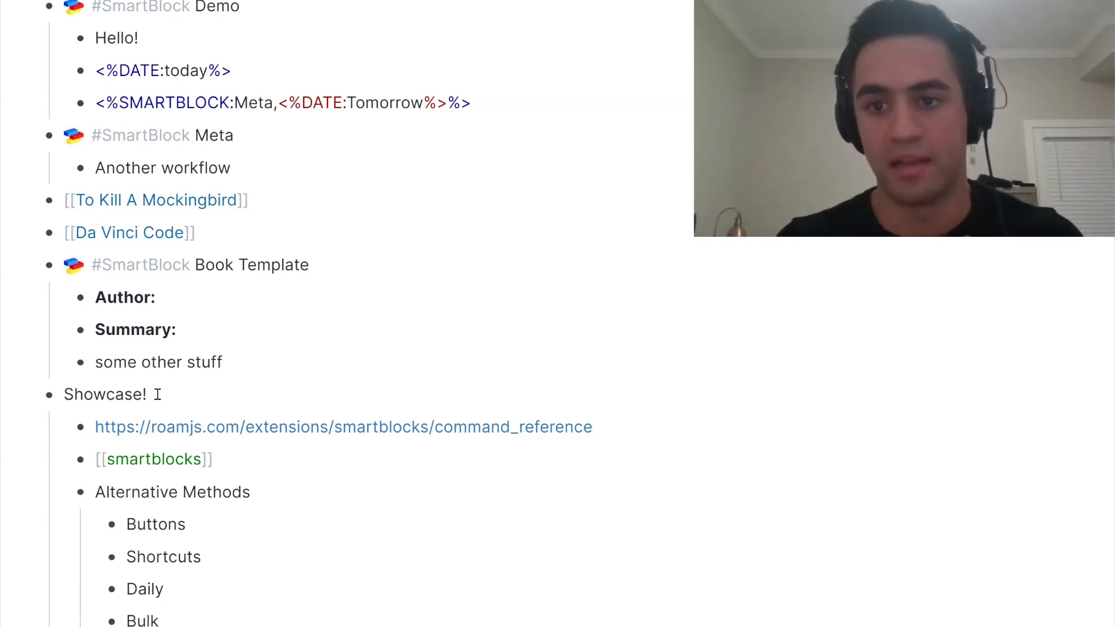
Step: Duplicate the <%SMARTBLOCK:Meta,<%DATE:Tomorrow%>%> block twice below the original in the Demo workflow
left_click(241, 99)
key("ctrl+a")
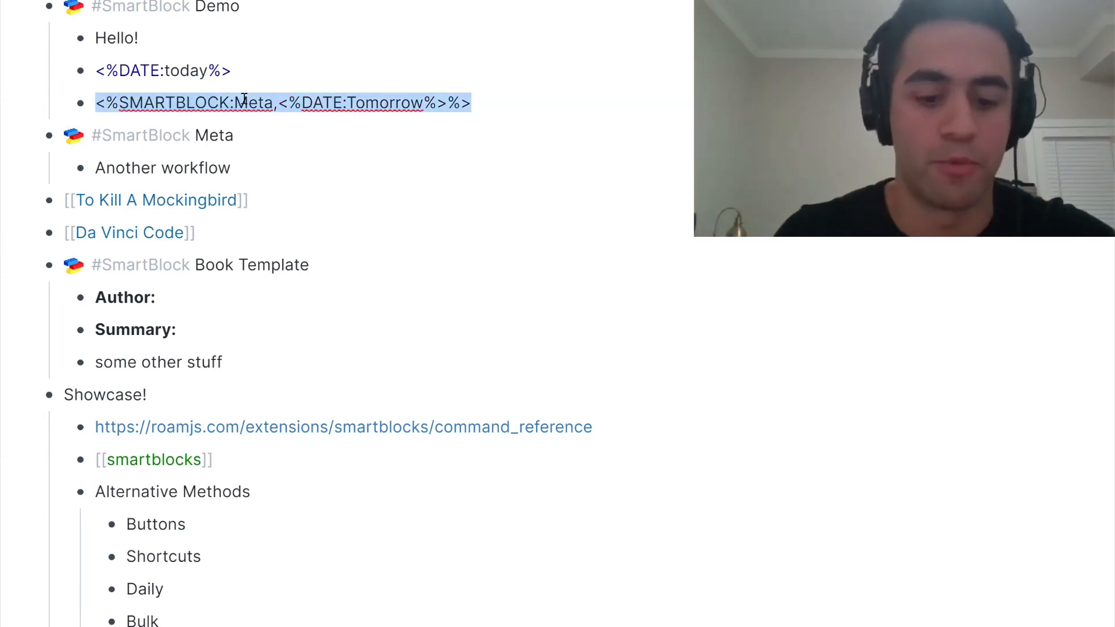
key("ctrl+c")
key("Right")
key("Return")
key("ctrl+v")
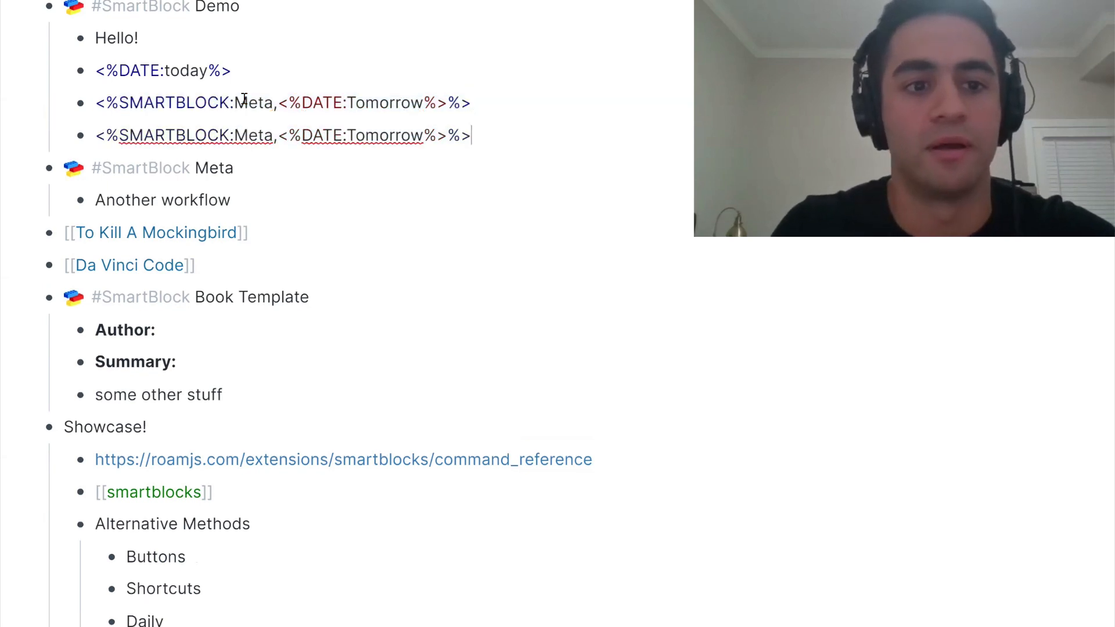
key("Return")
key("ctrl+v")
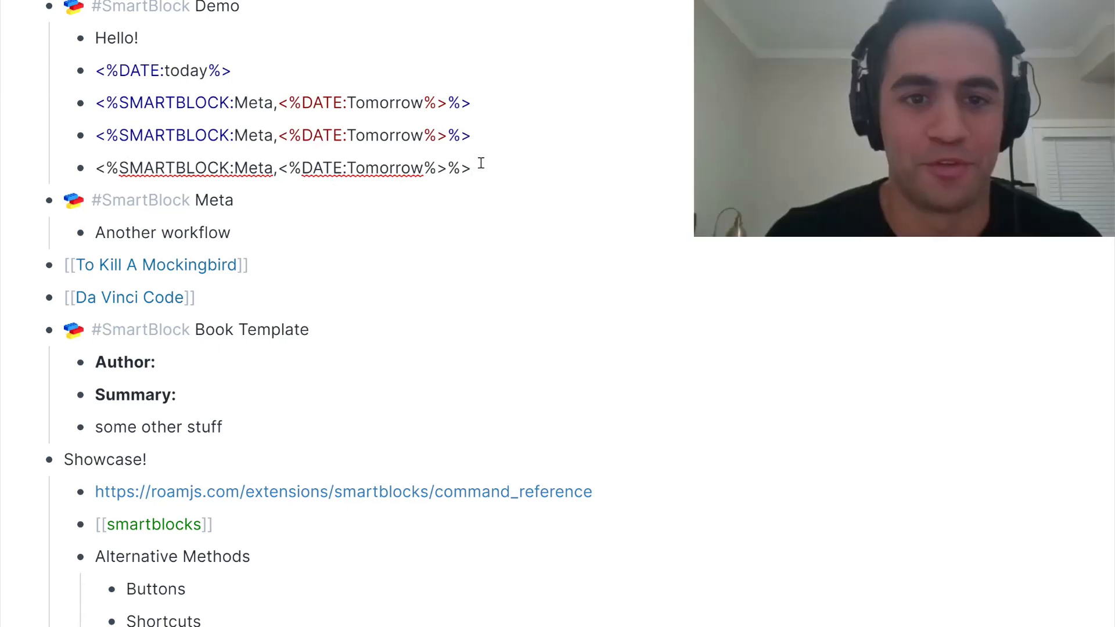
Step: Delete the two duplicated SMARTBLOCK command blocks from the Demo workflow
left_click_drag(481, 164, 468, 128)
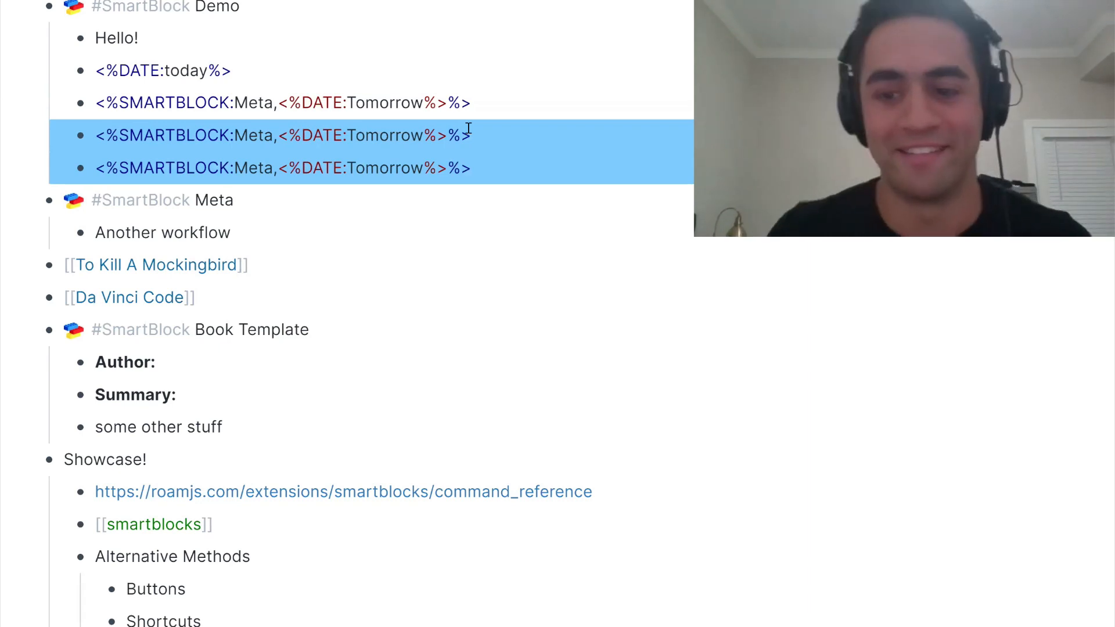
key("BackSpace")
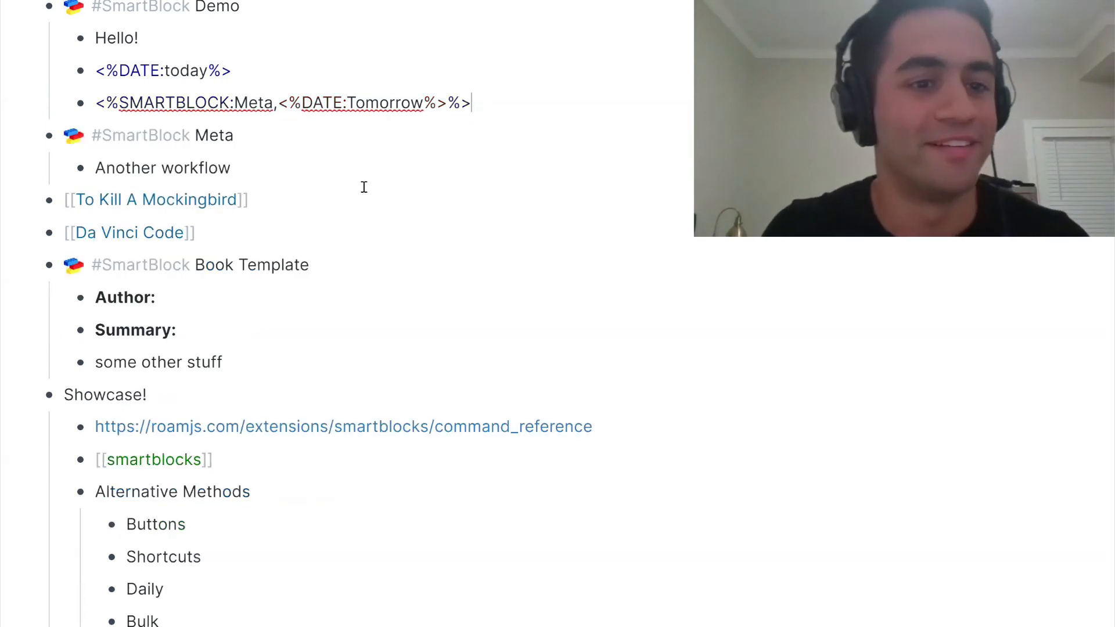
left_click(360, 180)
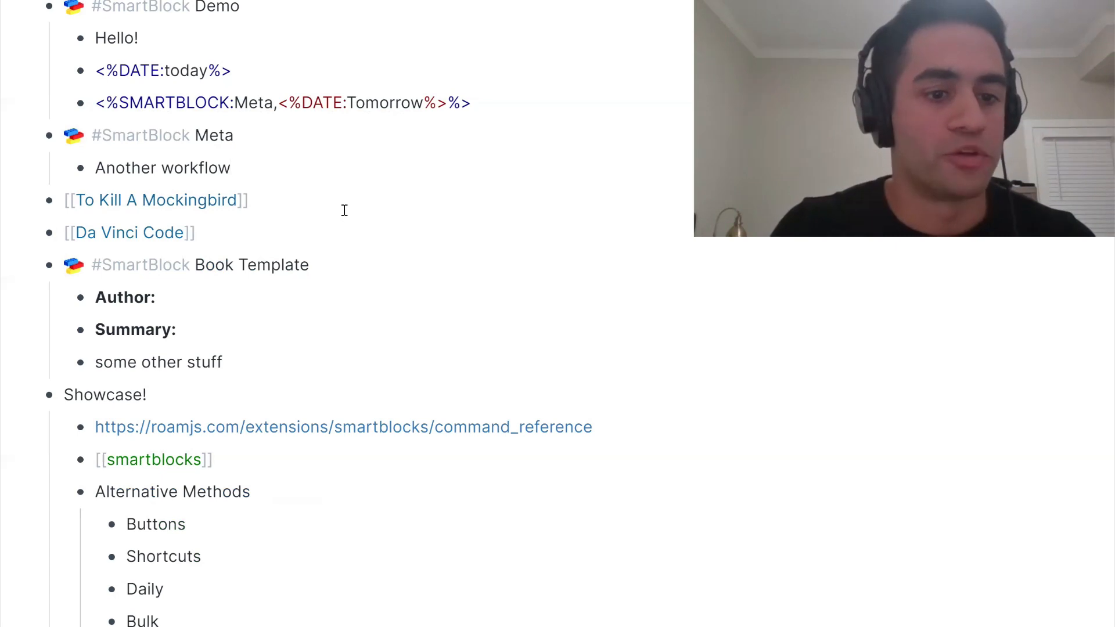
Step: Collapse the Alternative Methods block under Showcase!
scroll(344, 211, "down", 3)
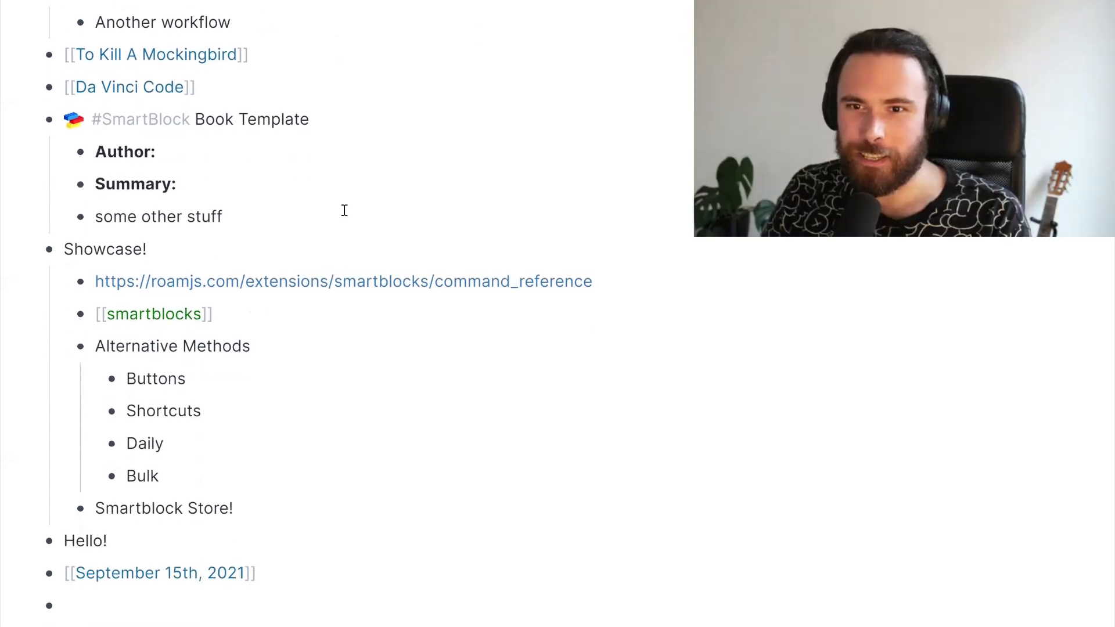
scroll(345, 210, "down", 1)
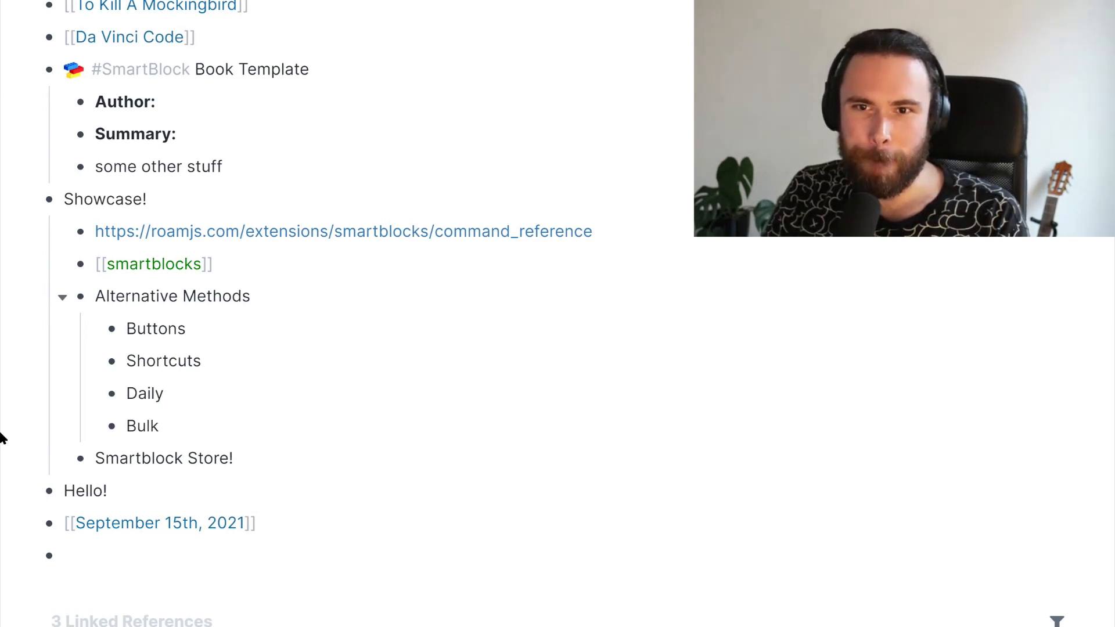
left_click(63, 299)
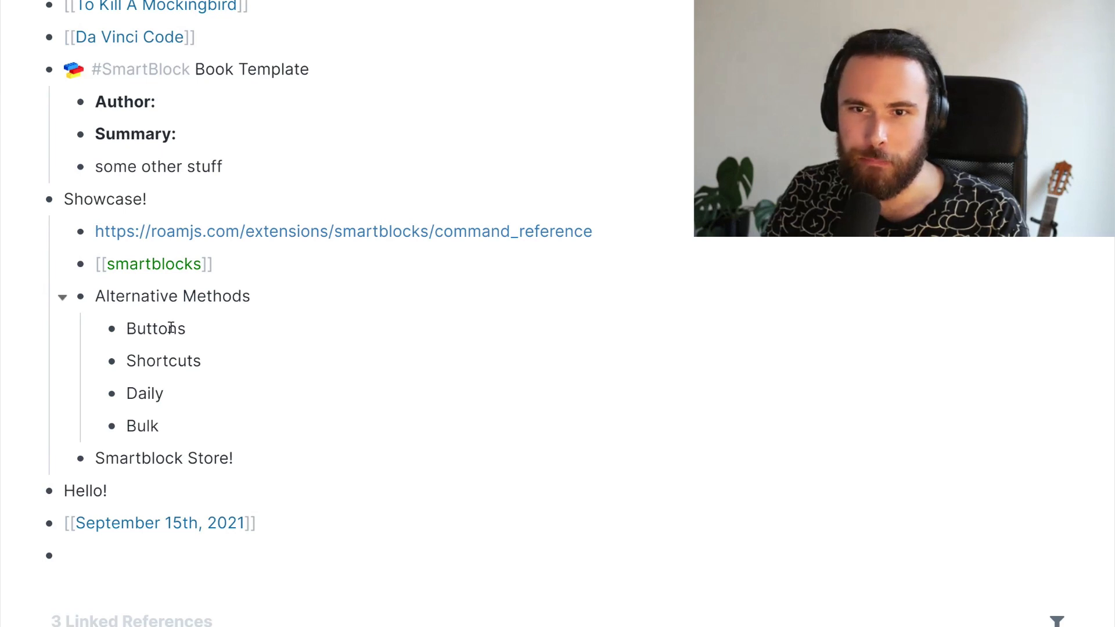
left_click(231, 328)
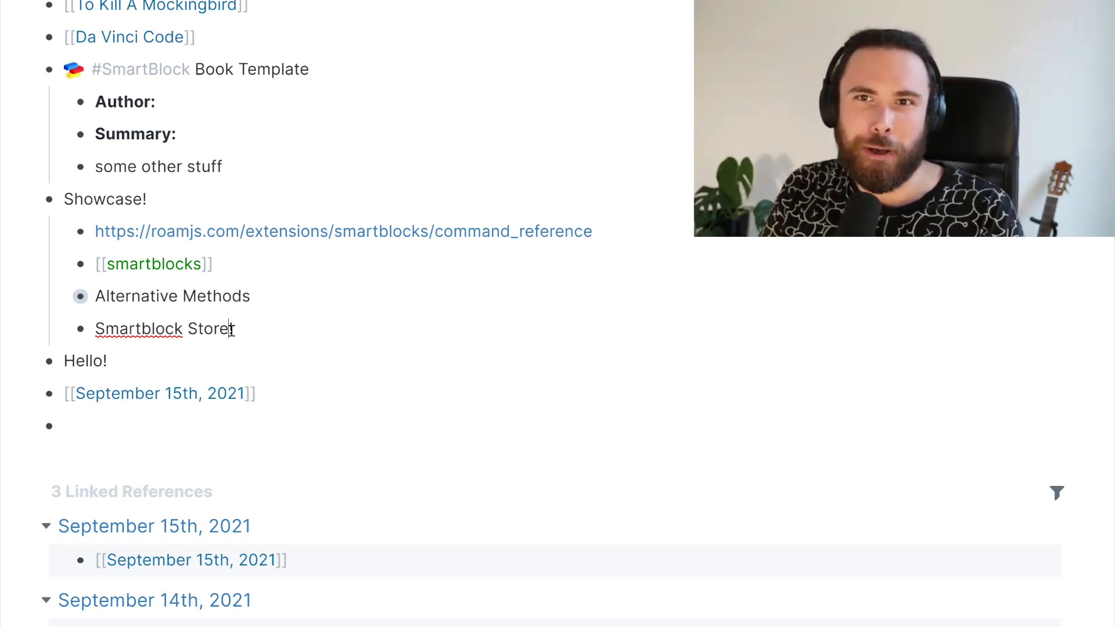
type("!")
key("ctrl+a")
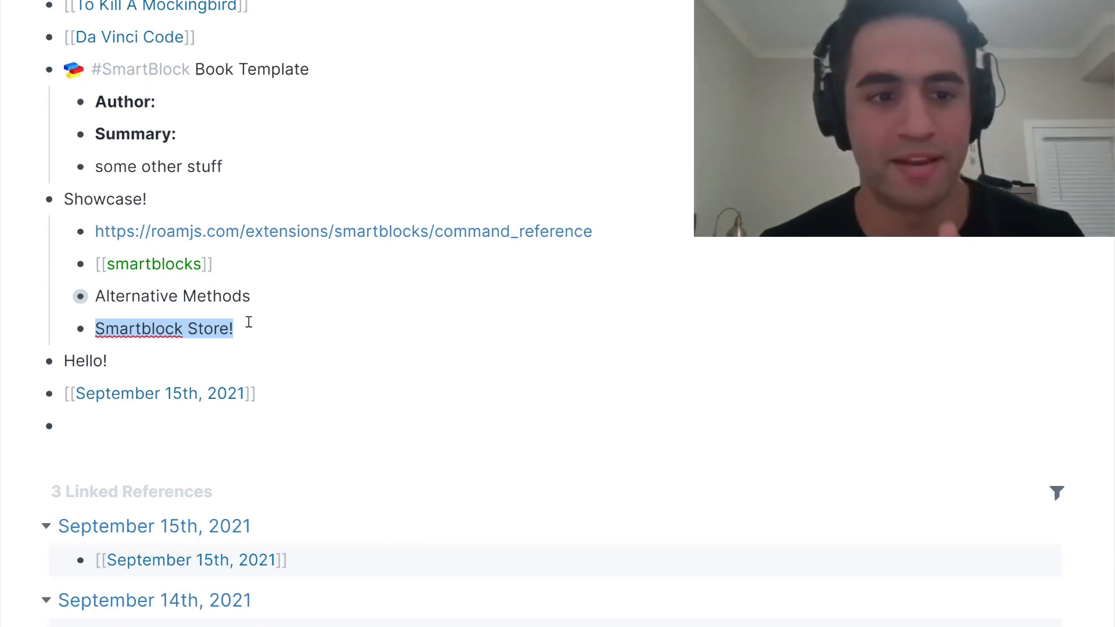
left_click(249, 322)
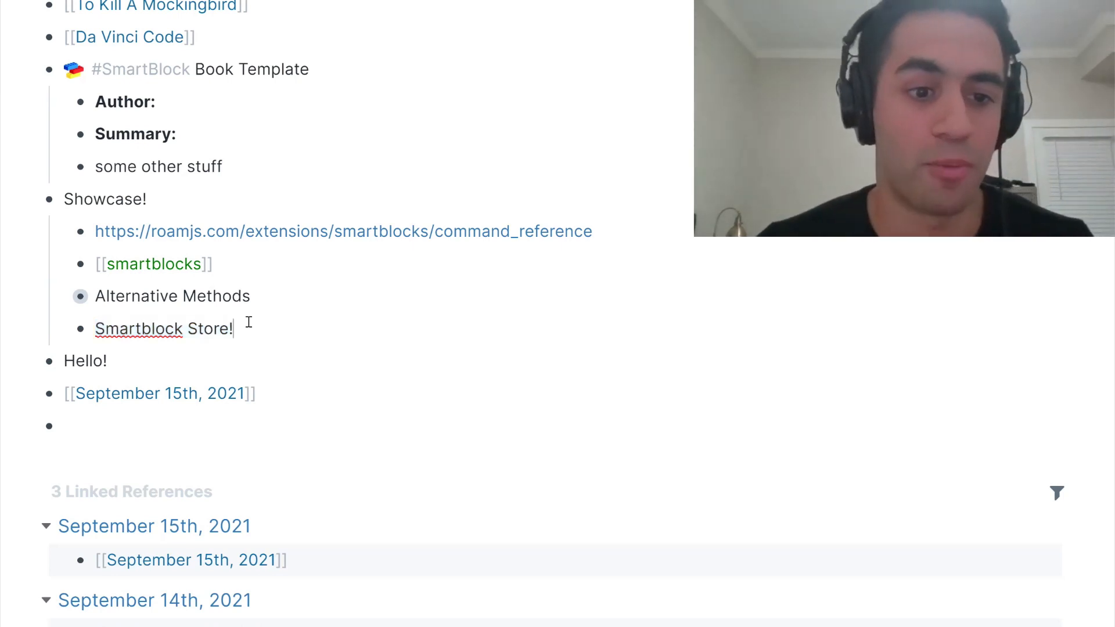
key("ctrl+a")
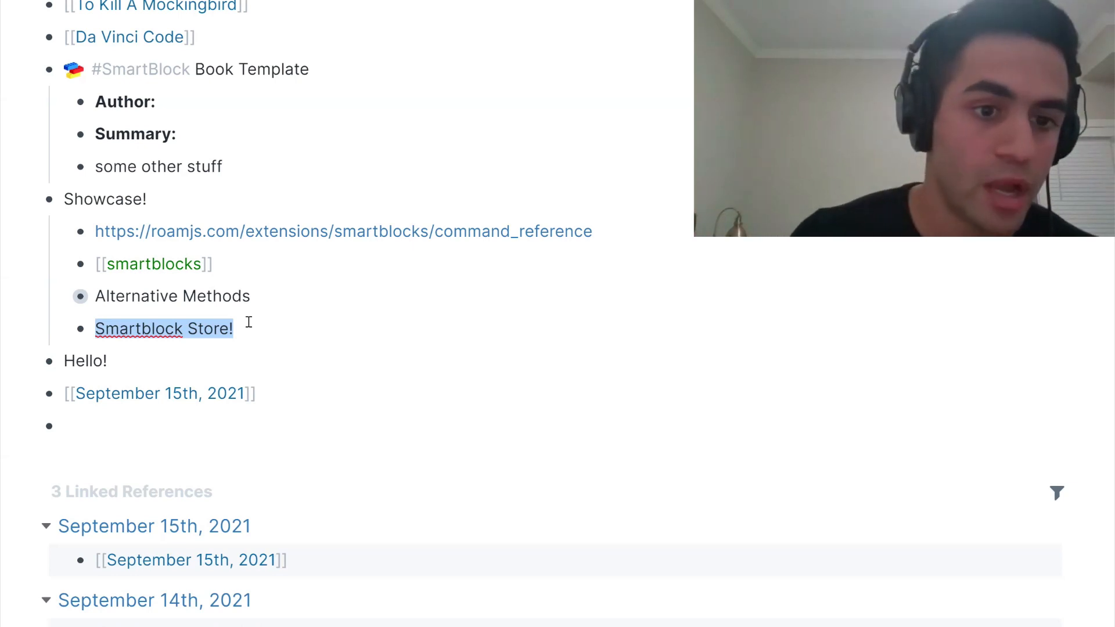
left_click(248, 322)
scroll(249, 322, "up", 3)
scroll(249, 320, "up", 1)
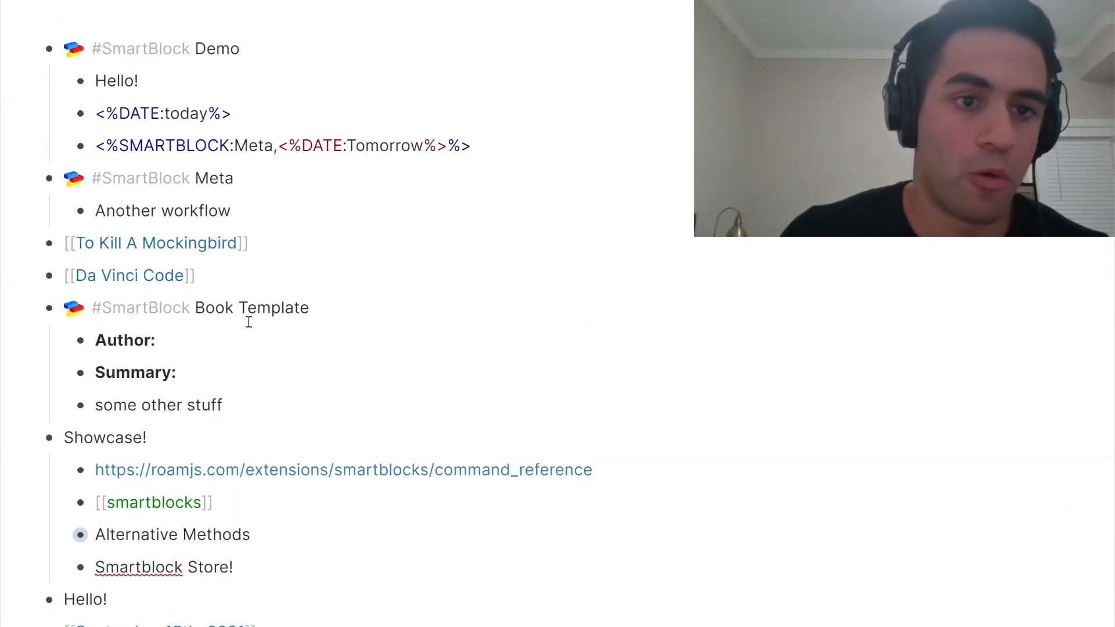
scroll(248, 322, "down", 3)
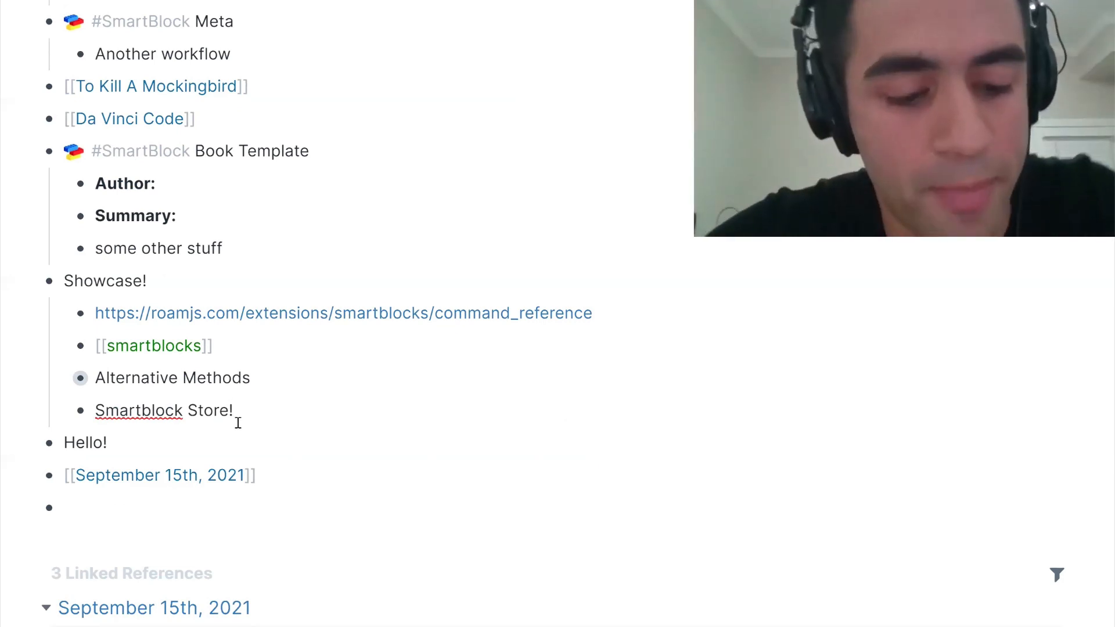
Step: Find the Open SmartBlocks Store command in the command palette and run it
key("ctrl+p")
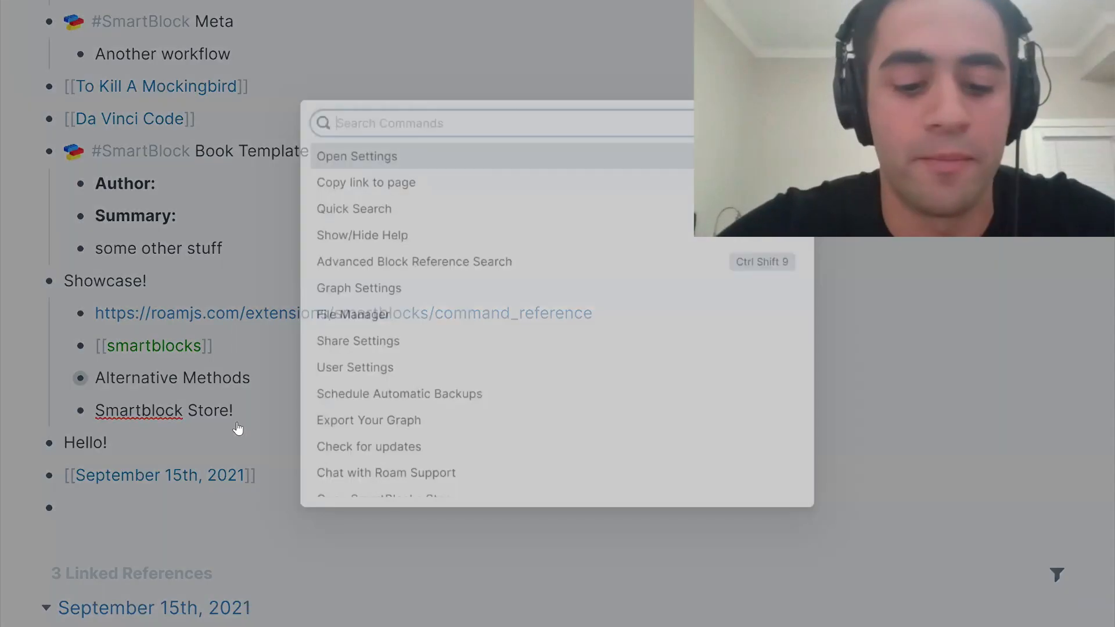
type("Sto")
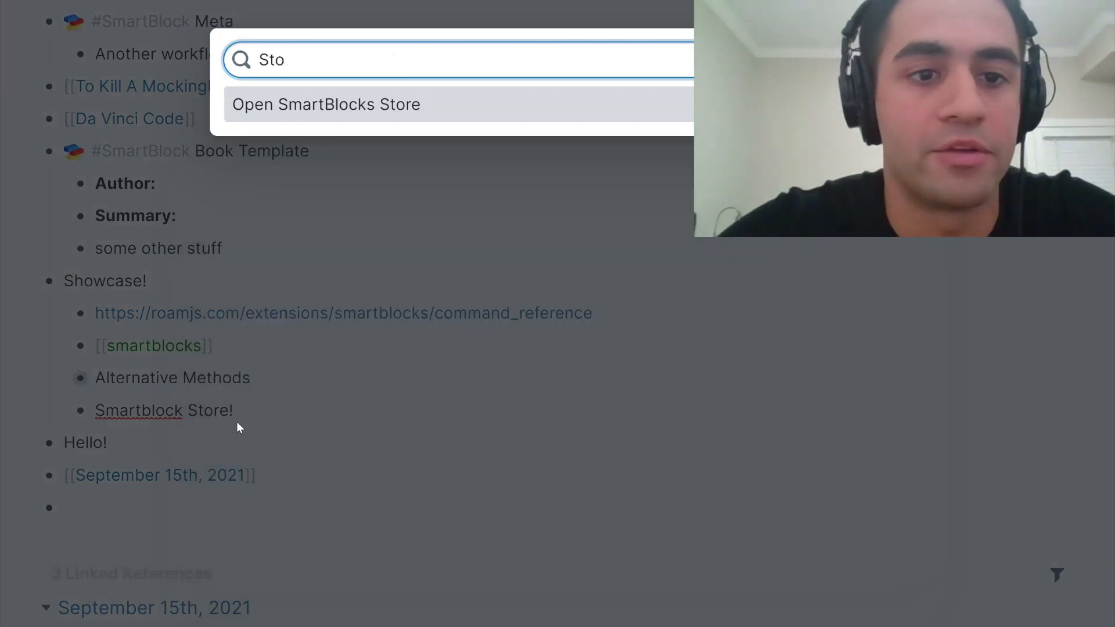
key("Return")
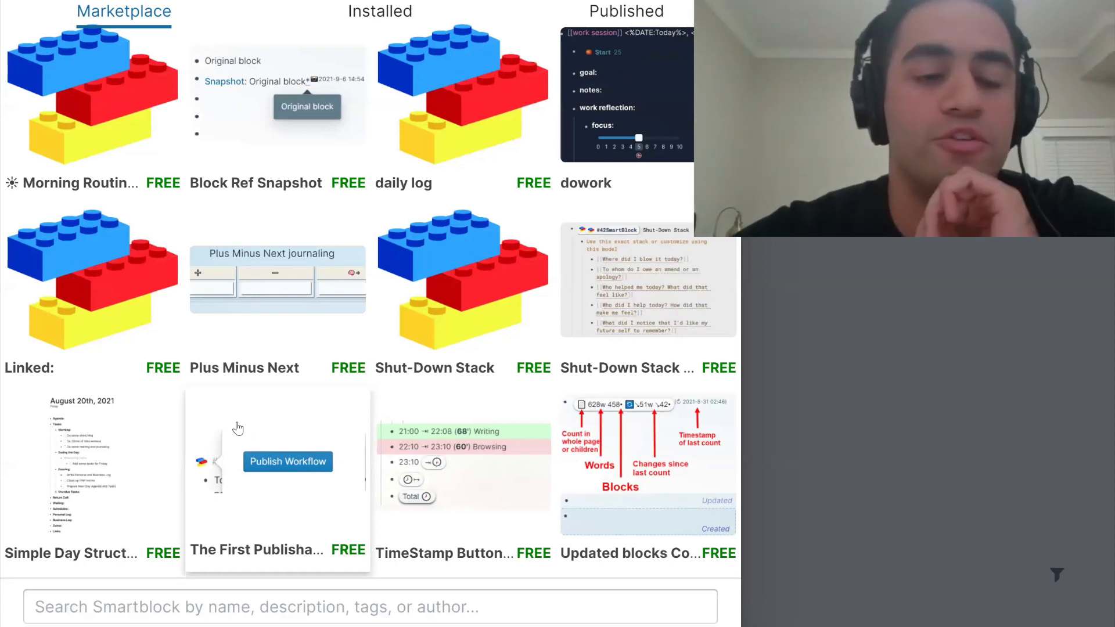
Step: Browse the marketplace listings in the SmartBlocks Store, comparing the available workflows and their prices
scroll(238, 427, "down", 1)
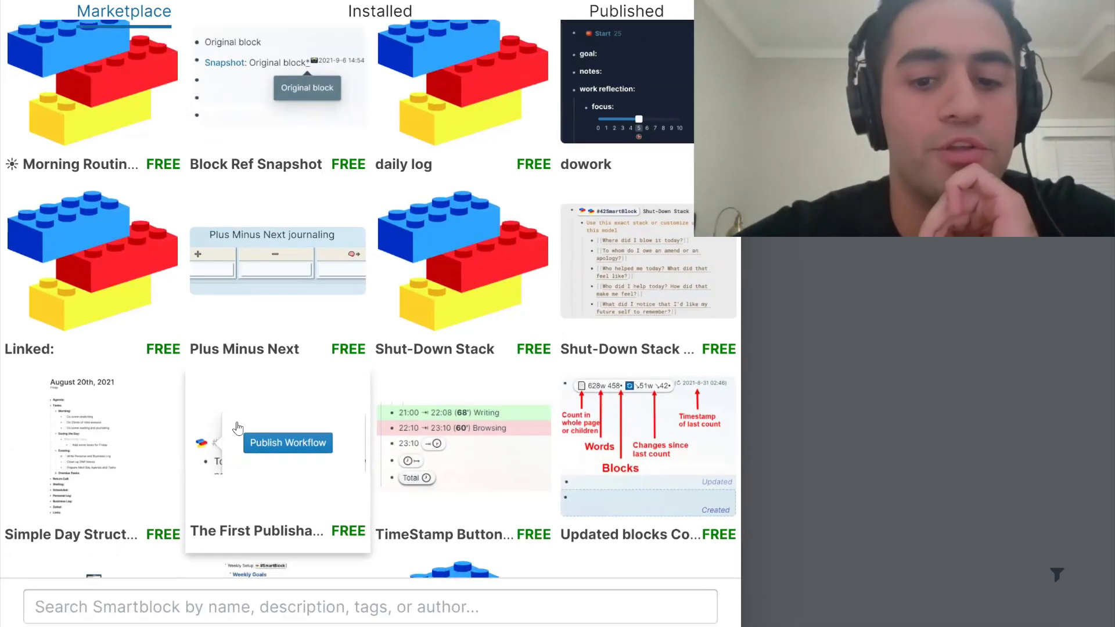
scroll(238, 428, "down", 3)
scroll(238, 428, "up", 3)
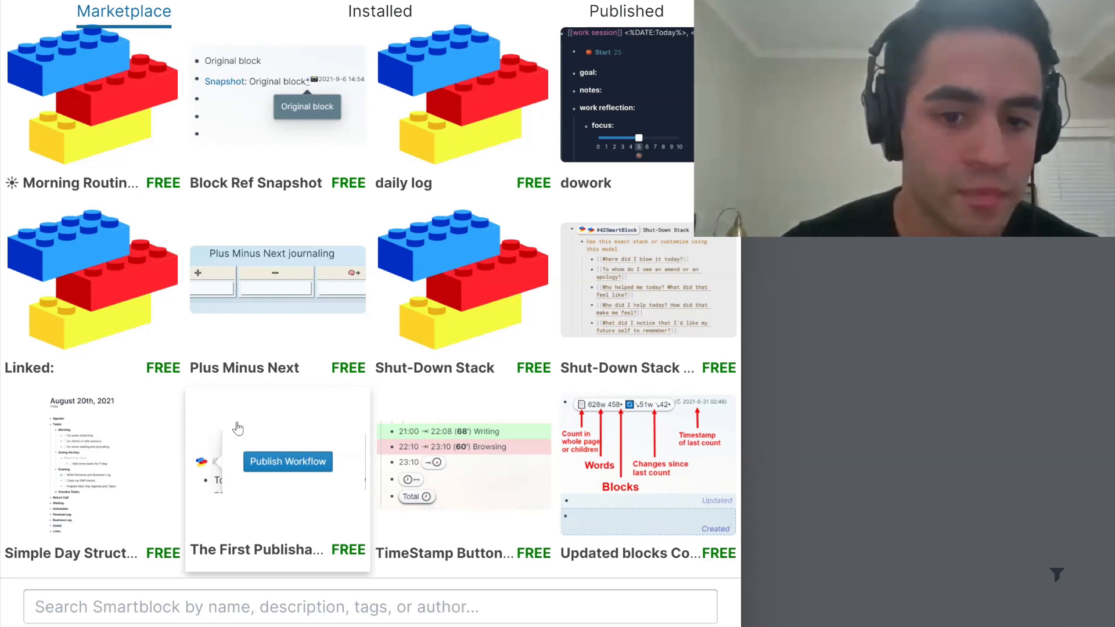
scroll(238, 428, "down", 2)
scroll(238, 428, "down", 1)
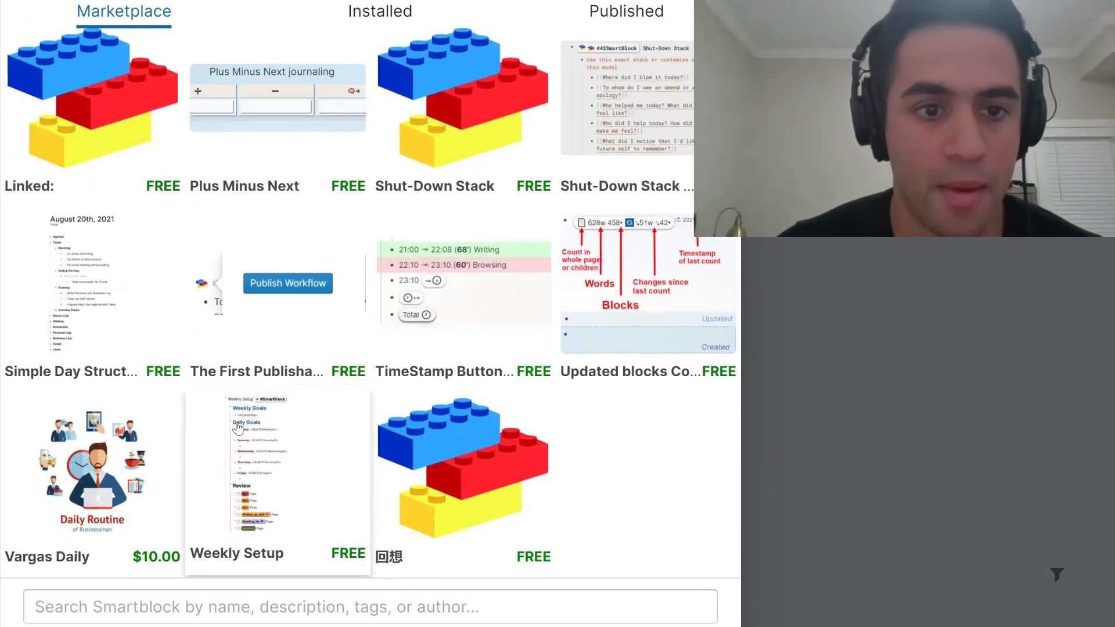
scroll(238, 429, "up", 3)
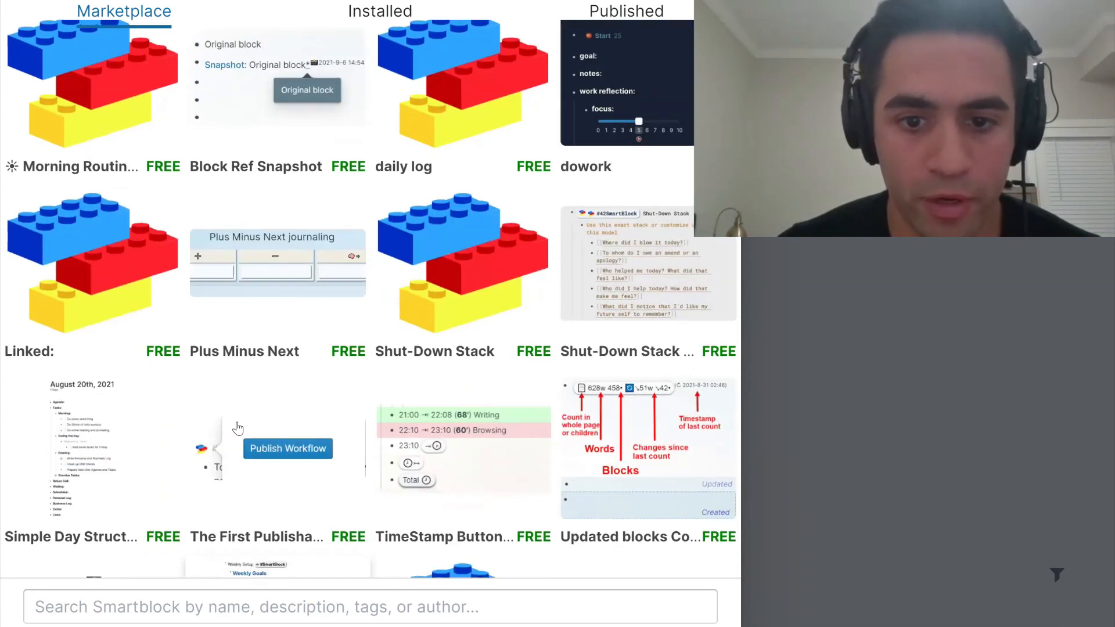
scroll(273, 427, "down", 1)
scroll(312, 391, "down", 2)
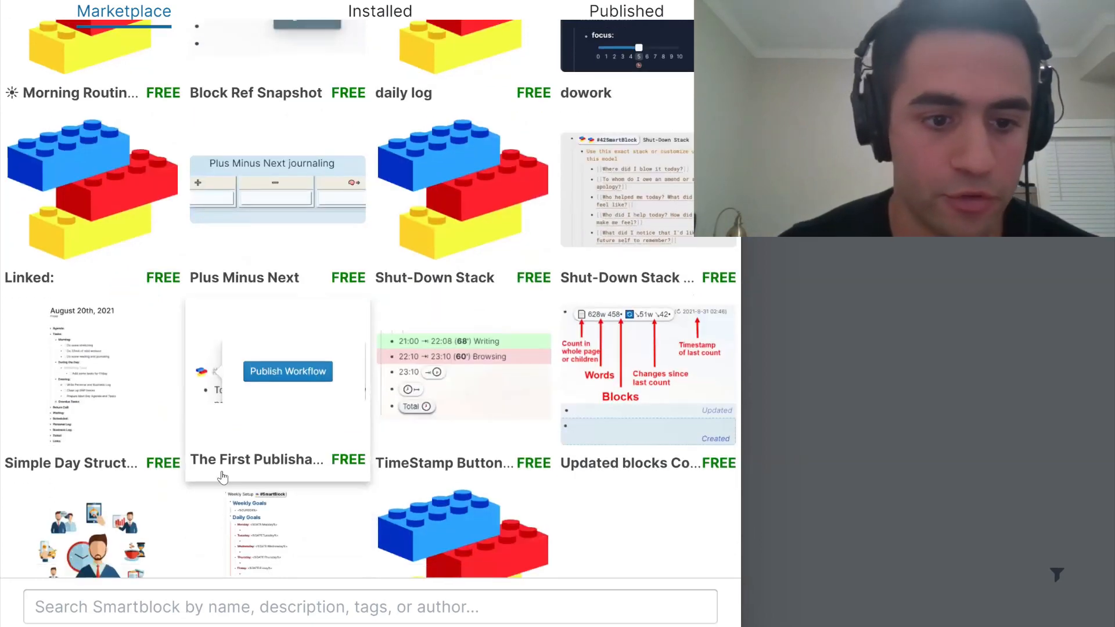
Step: Open the Vargas Daily listing, highlight its download count, and return to the marketplace
left_click(95, 453)
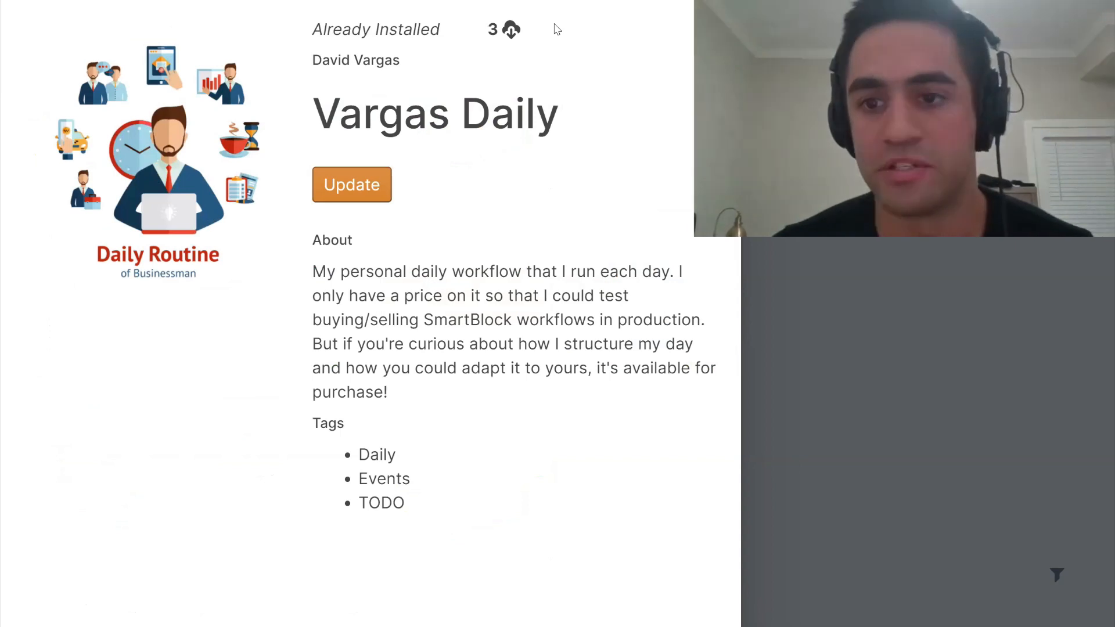
double_click(554, 24)
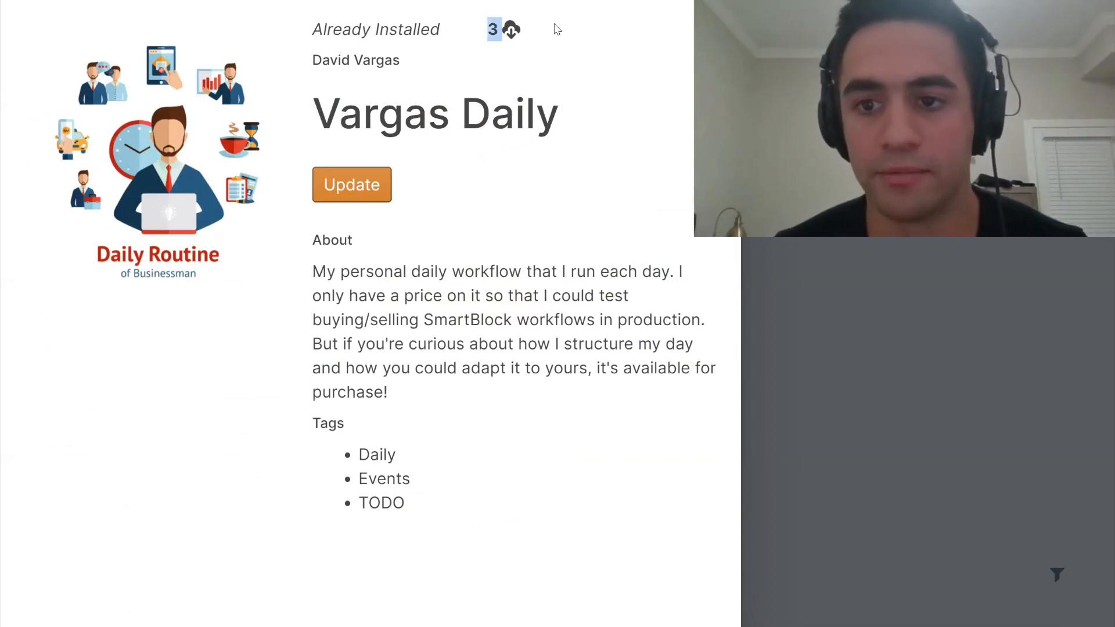
left_click(715, 19)
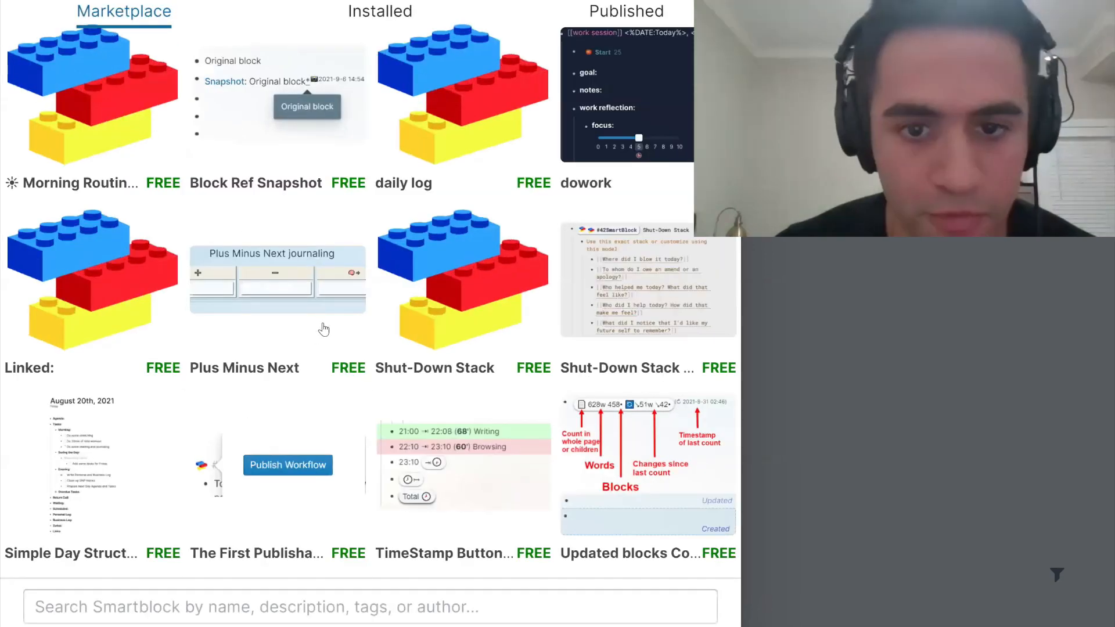
Step: Open the Updated blocks Counter & Highlighter listing, highlight its download count, and return to the marketplace
scroll(611, 399, "down", 1)
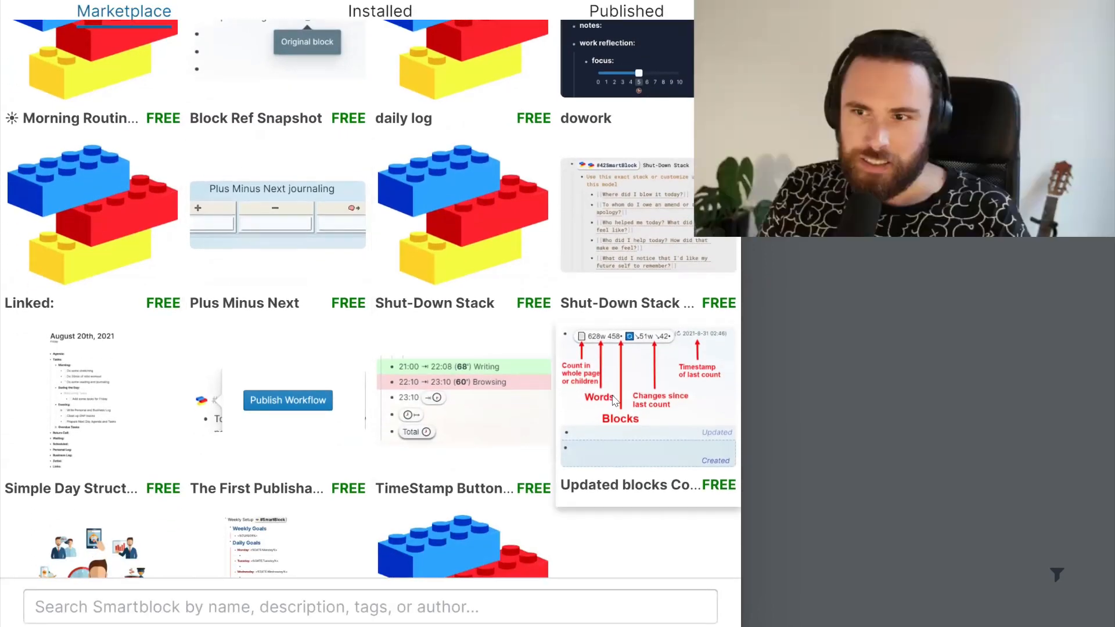
left_click(613, 400)
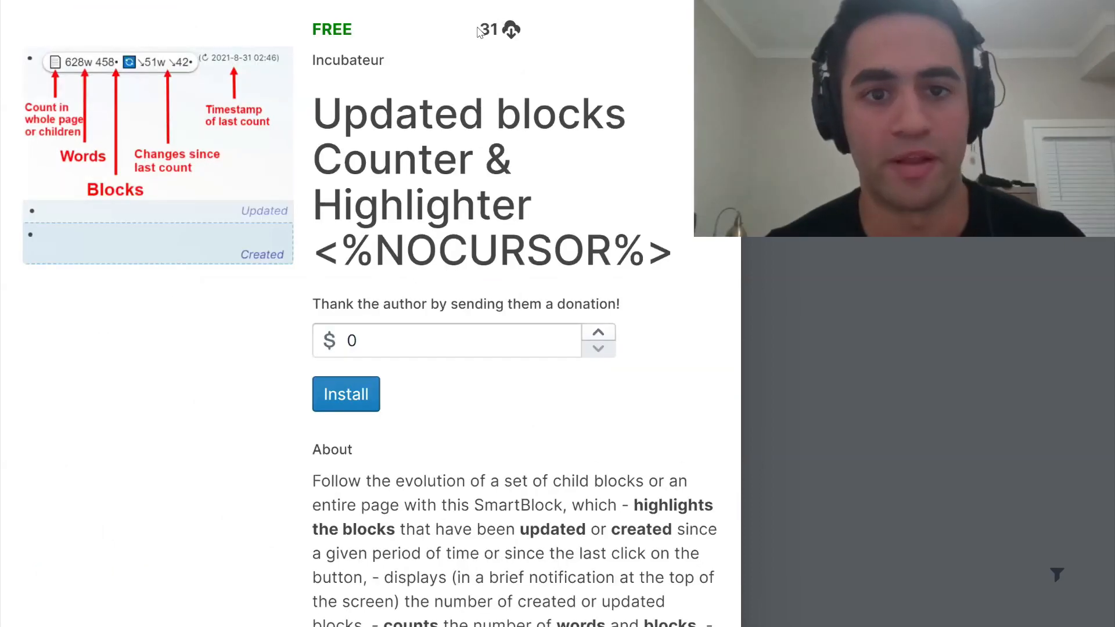
double_click(497, 29)
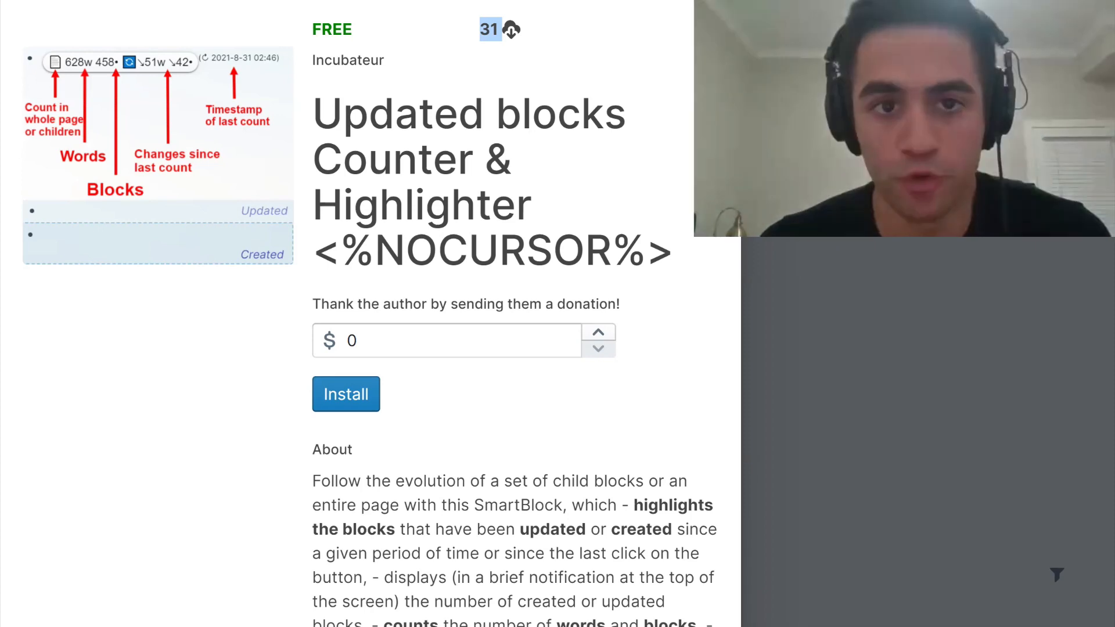
key("Escape")
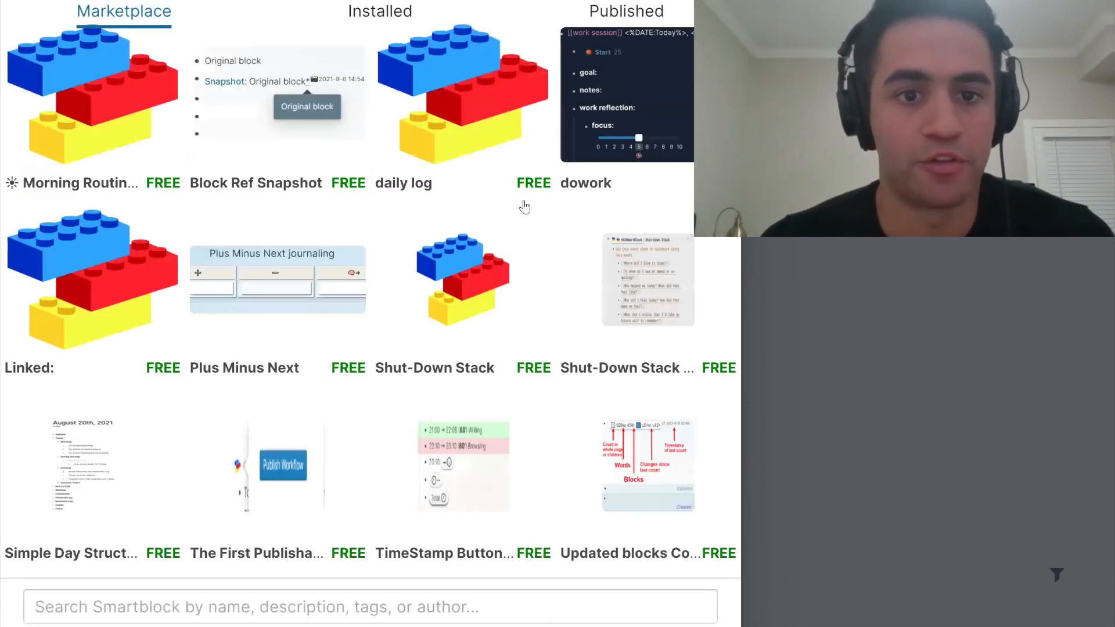
Step: Search the marketplace workflows for Varga, and clear the search to restore the full list
scroll(524, 207, "down", 1)
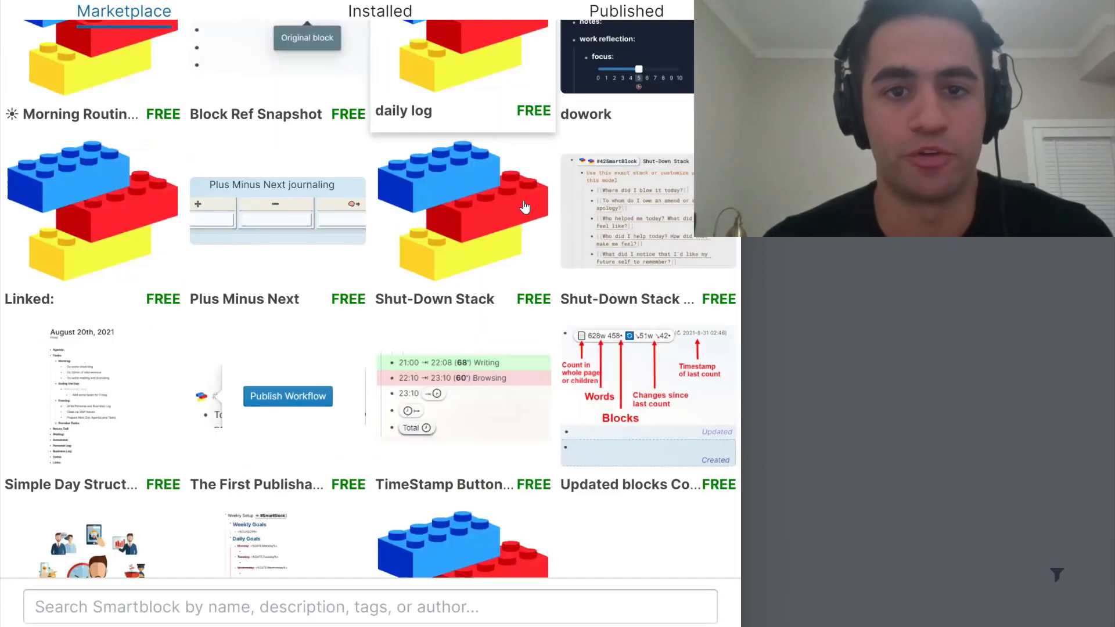
scroll(524, 207, "down", 1)
scroll(525, 207, "up", 2)
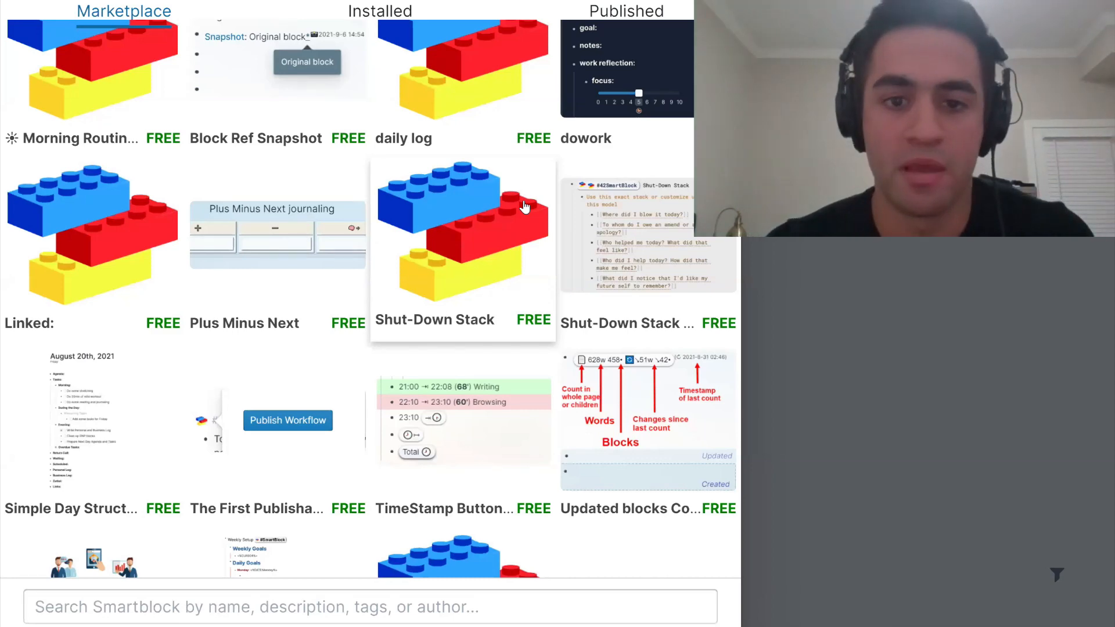
scroll(524, 207, "down", 2)
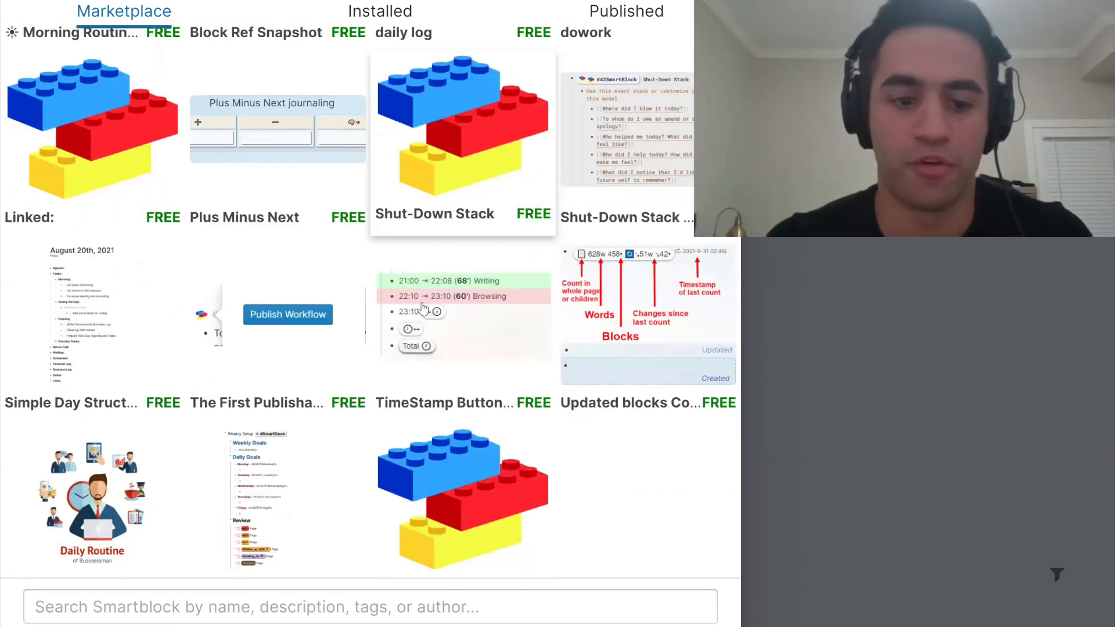
scroll(524, 207, "down", 1)
left_click(214, 606)
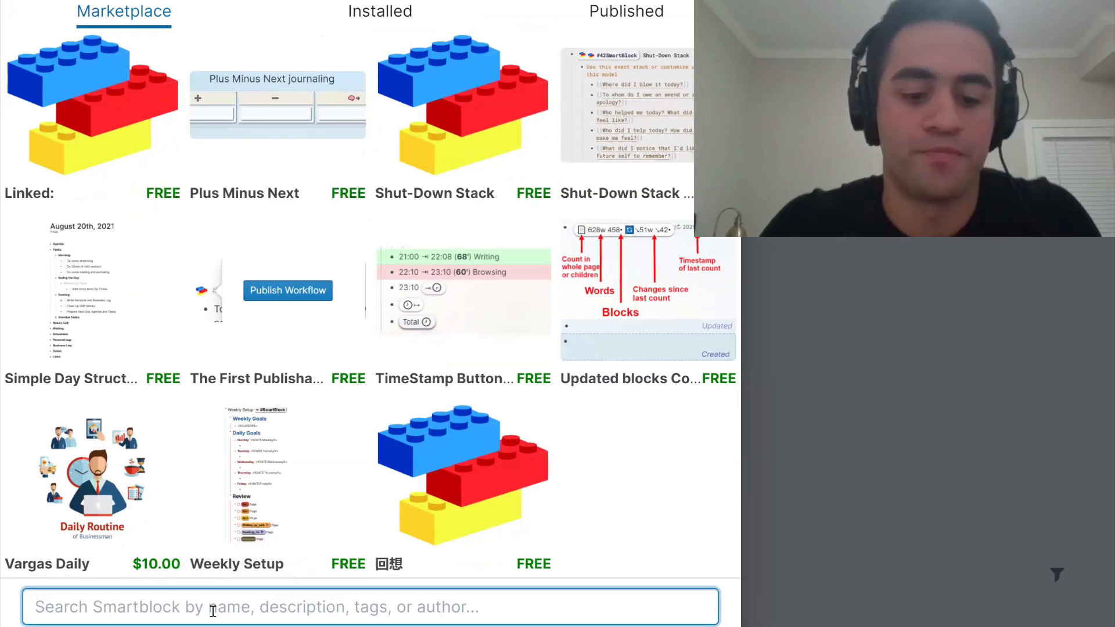
type("arga")
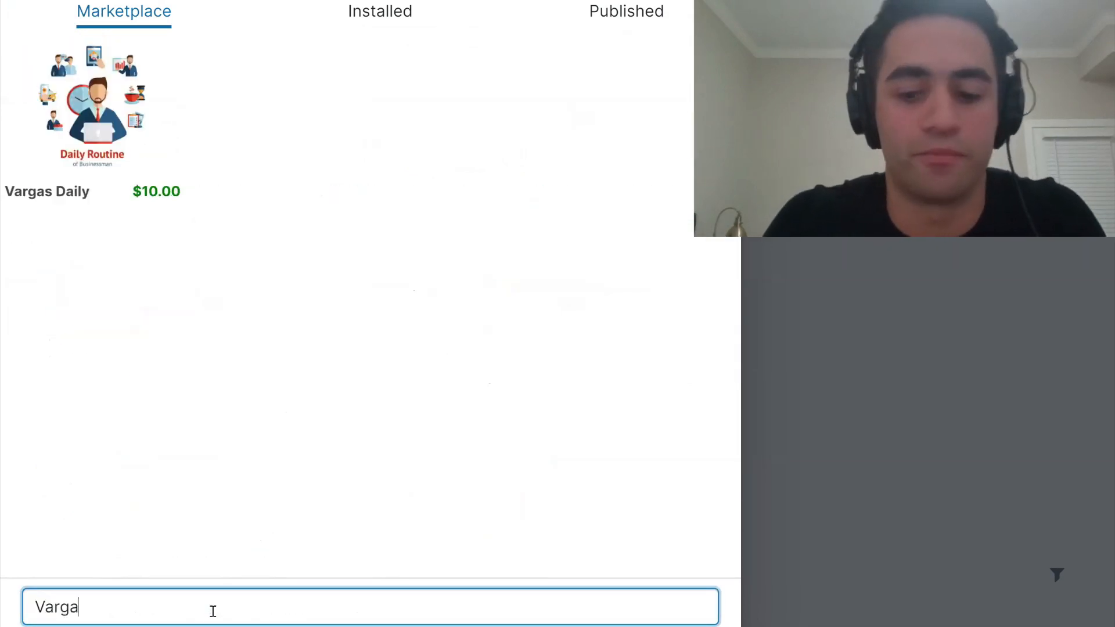
key("BackSpace")
key("BackSpace")
key("BackSpace")
key("BackSpace")
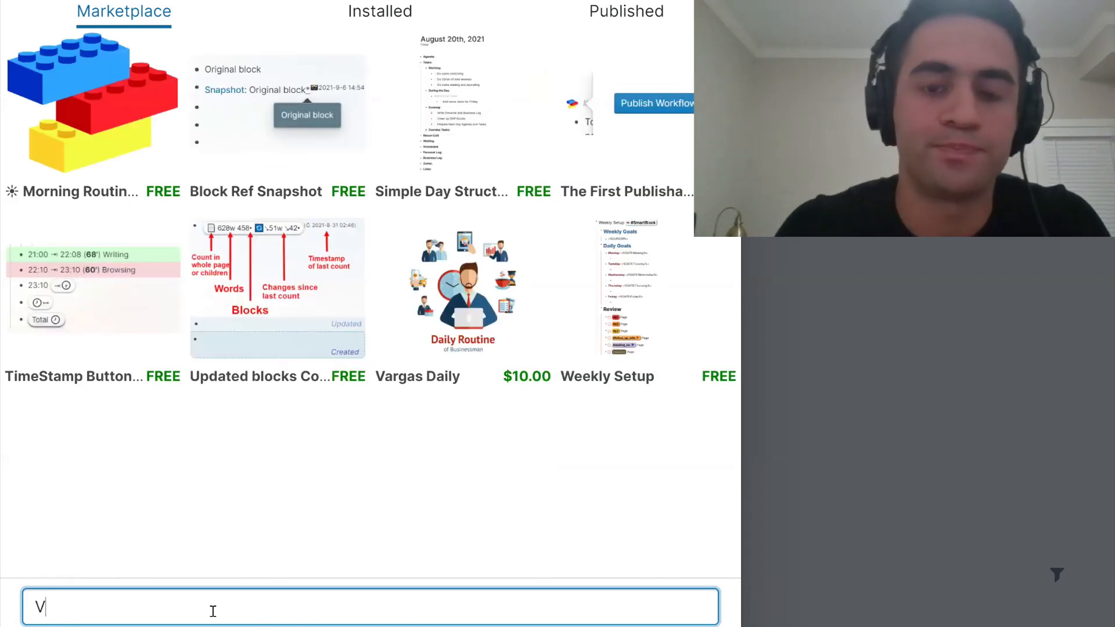
key("BackSpace")
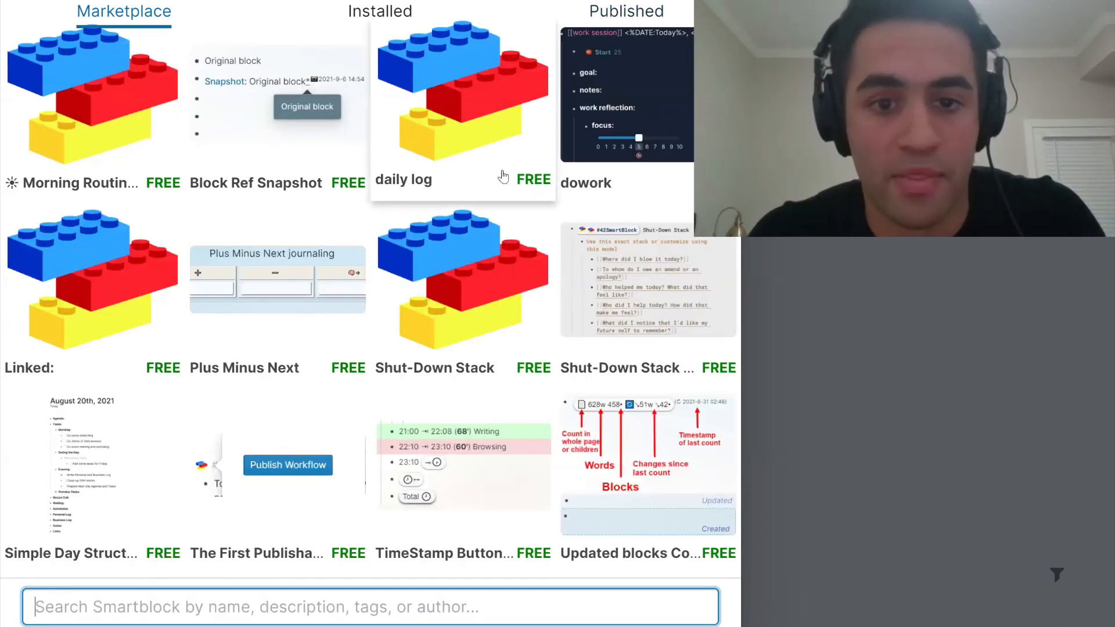
Step: View The First Publishable SmartBlock! listing in the marketplace, and close the store
scroll(278, 398, "down", 2)
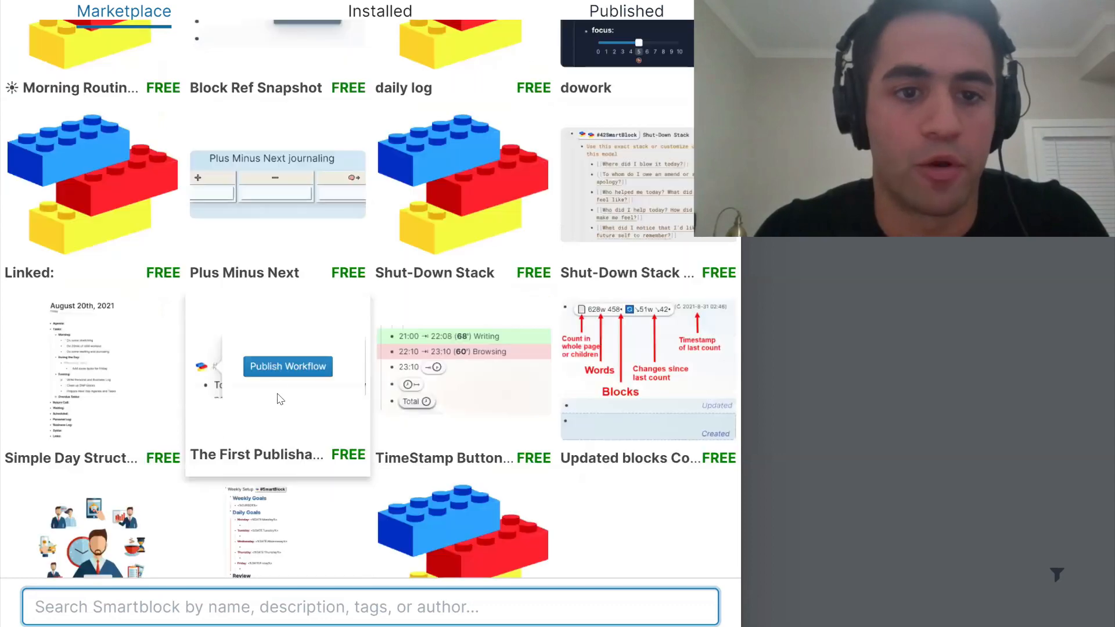
left_click(348, 297)
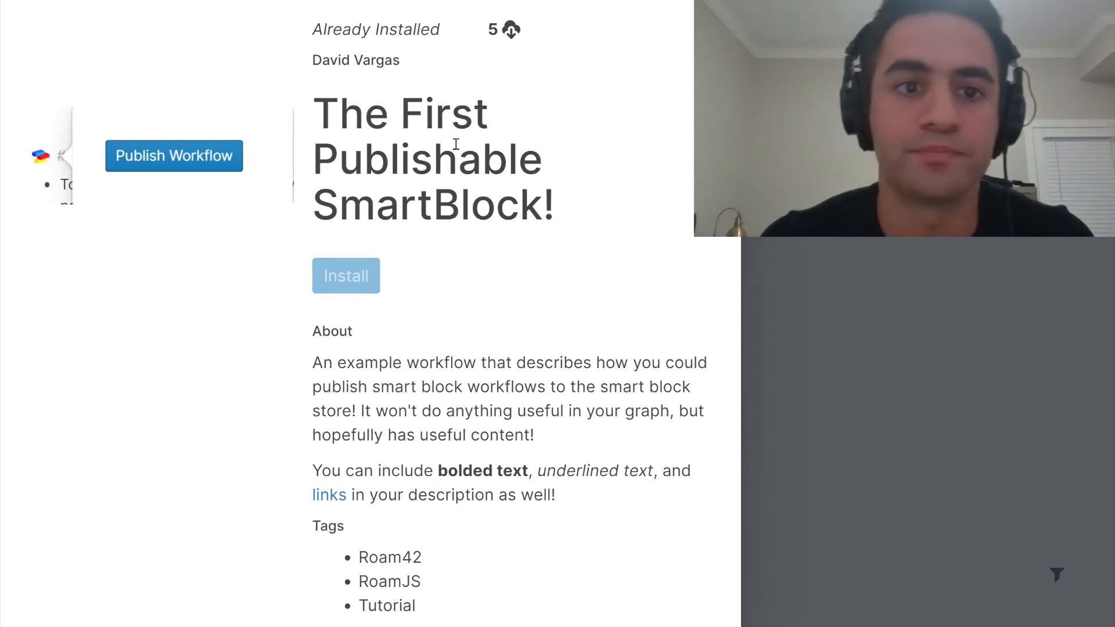
key("Escape")
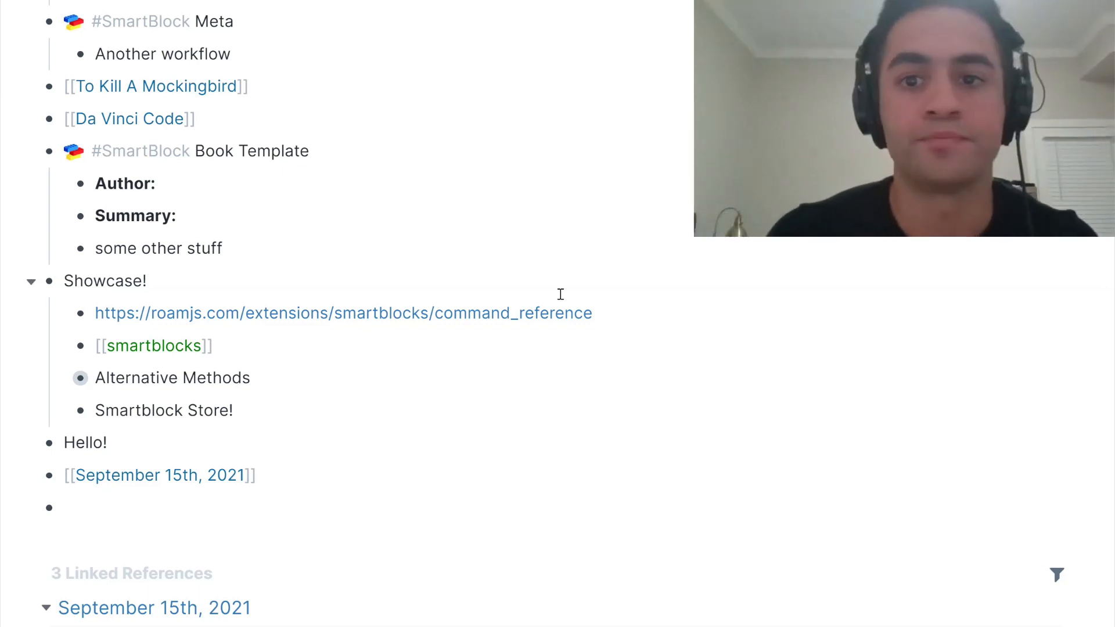
Step: View the token and Stripe publish settings on the smartblocks configuration page, and open the Demo workflow's publish popup
left_click(180, 348)
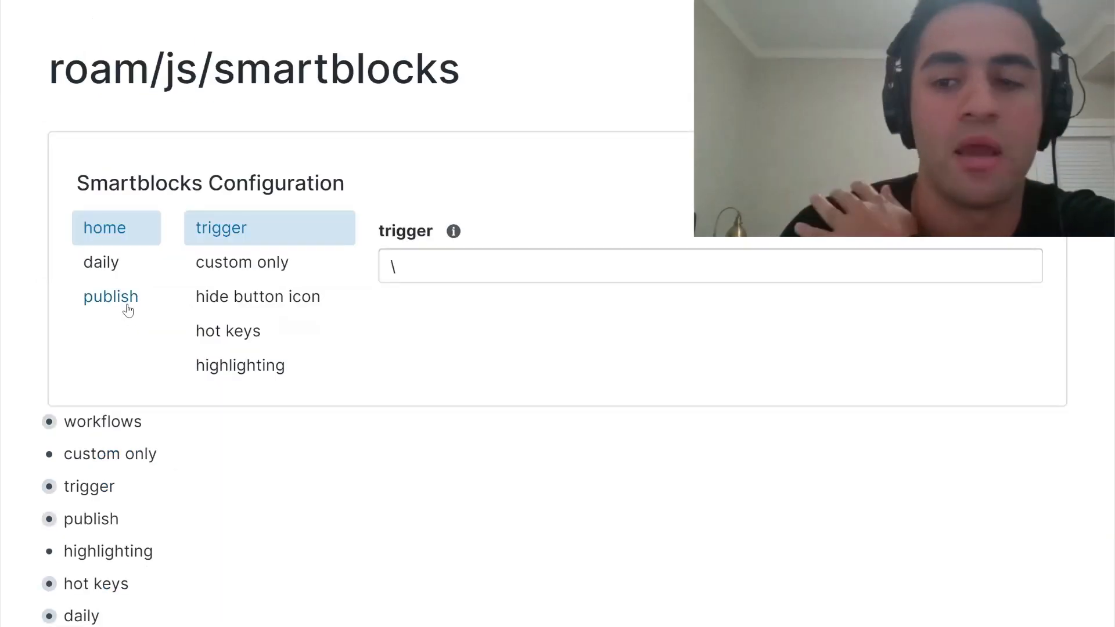
left_click(127, 311)
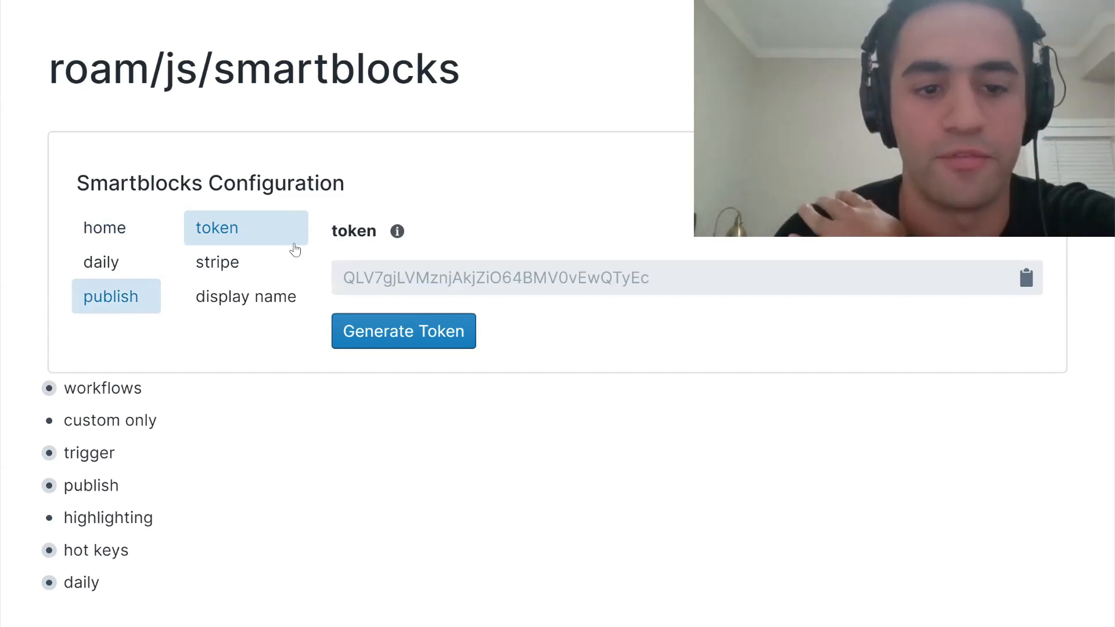
left_click(232, 263)
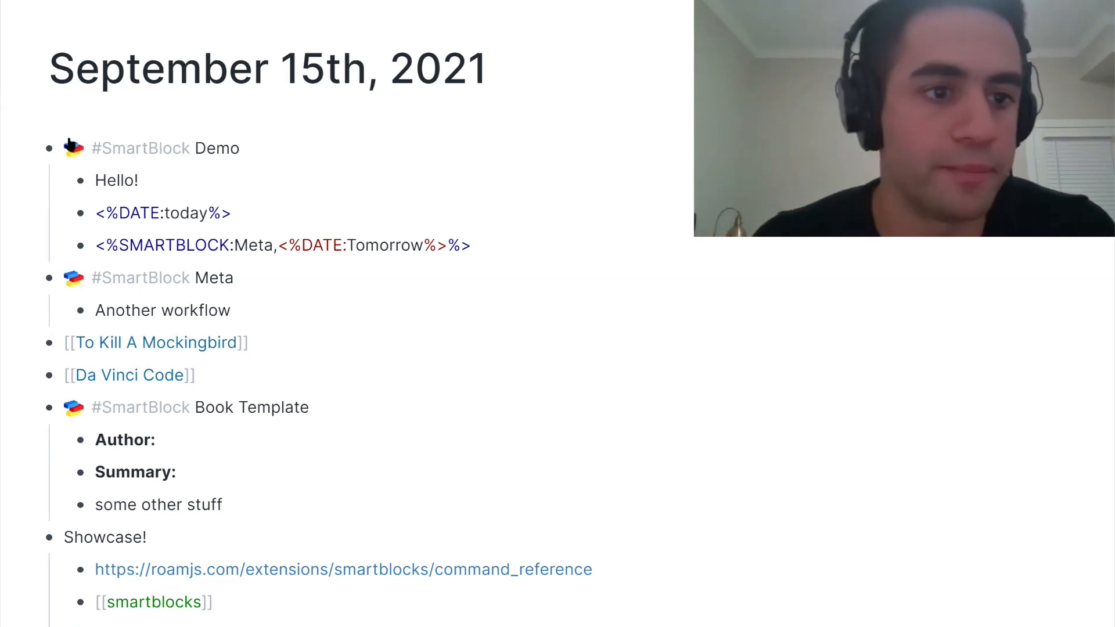
left_click(74, 150)
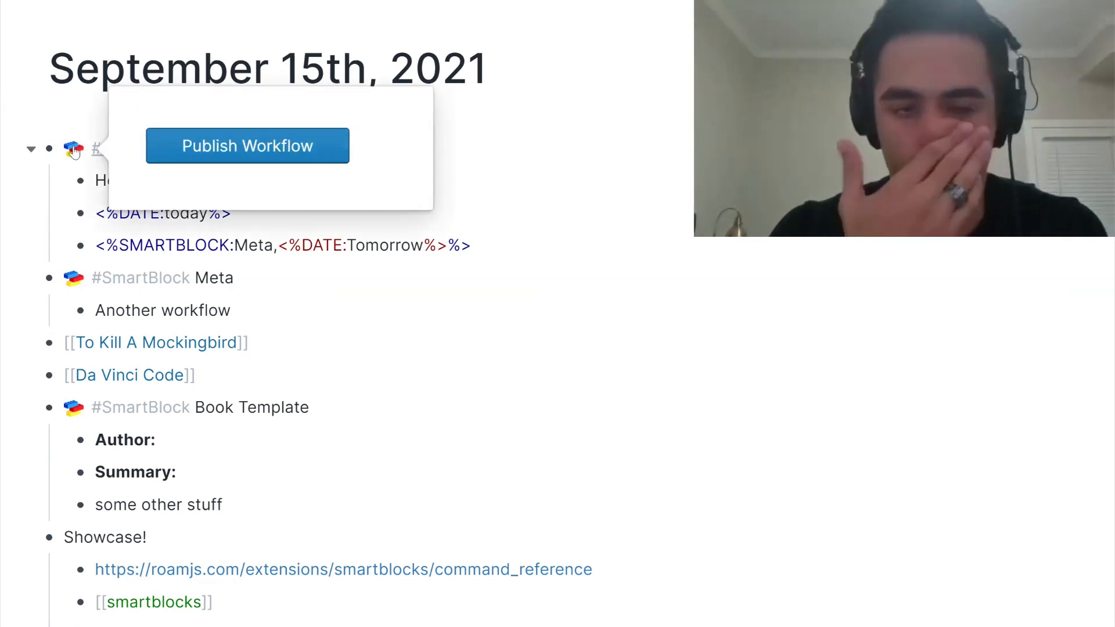
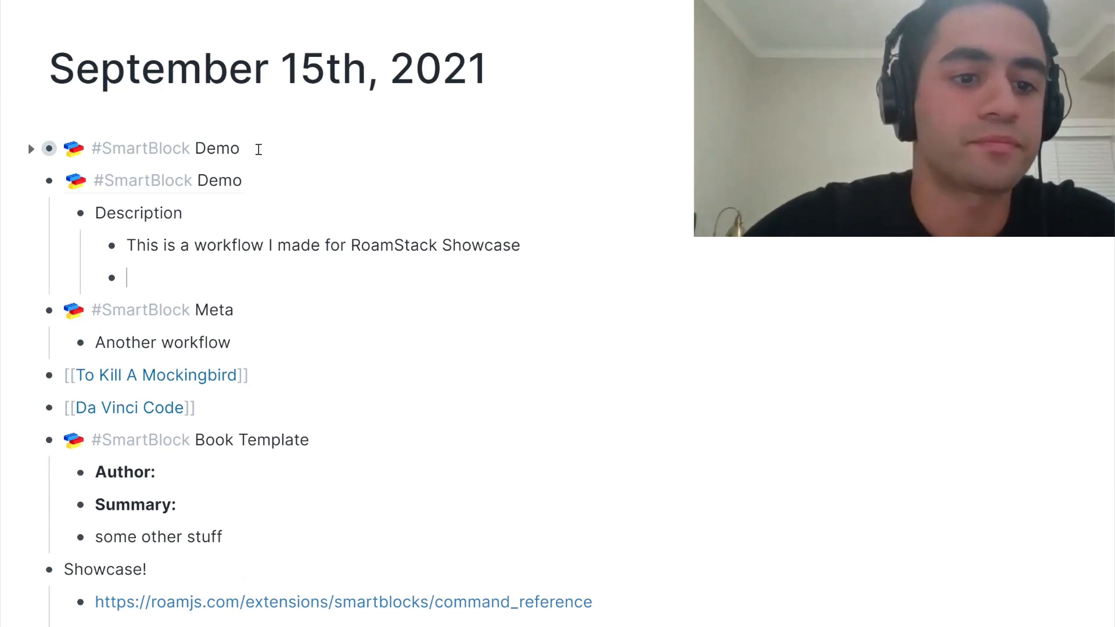
Step: Add an Image block and a Price block with the child value 10 below Description in the second Demo block
key("shift+Tab")
type("Image")
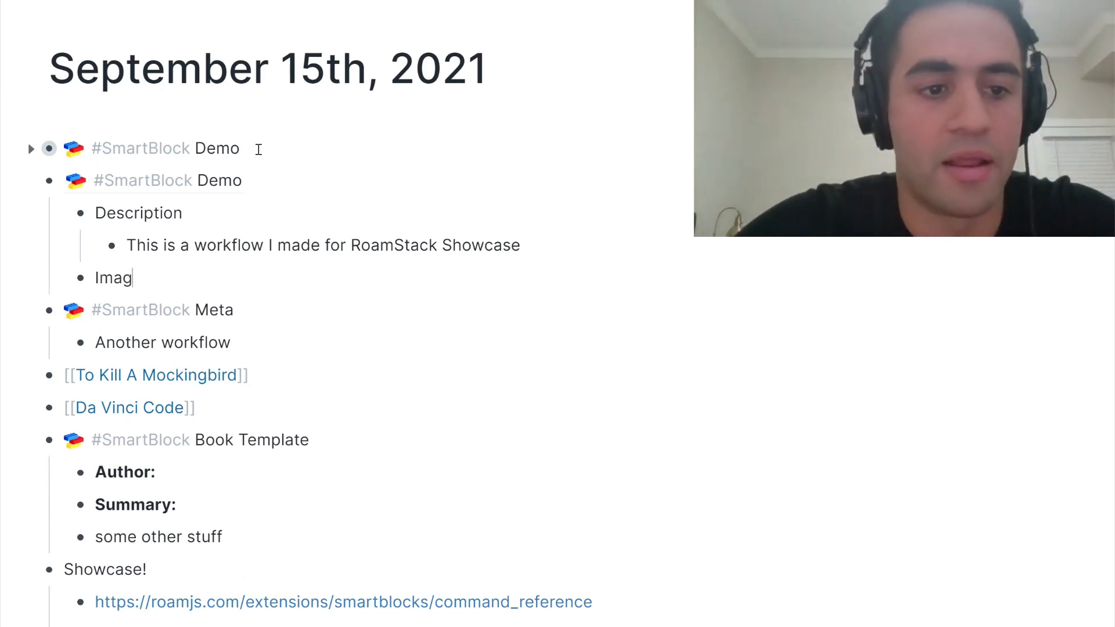
key("Return")
key("Tab")
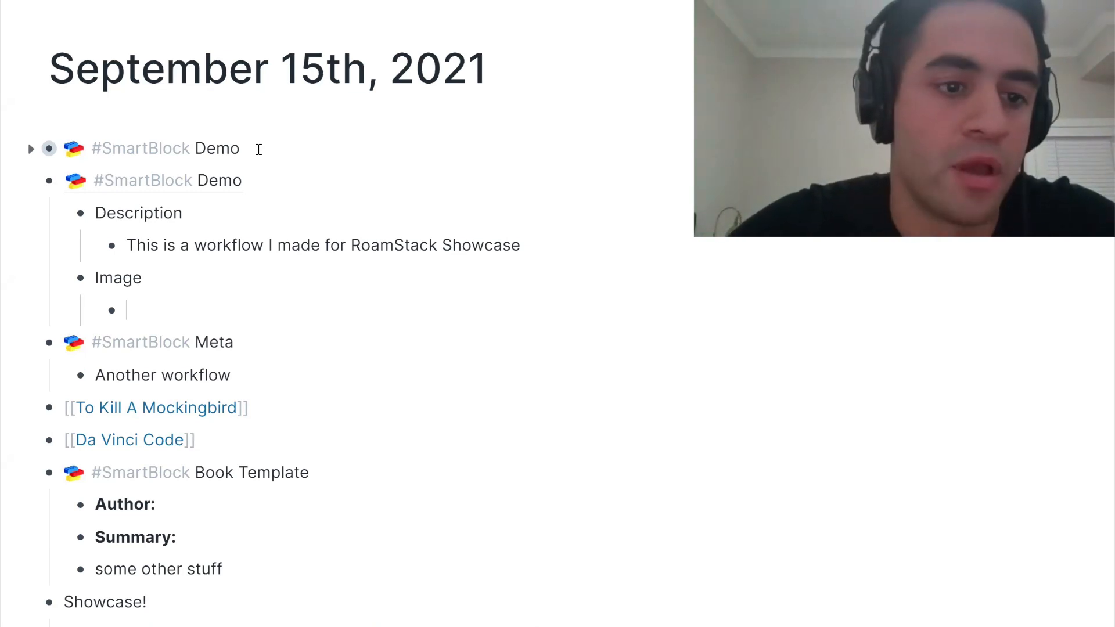
key("shift+Tab")
type("Price")
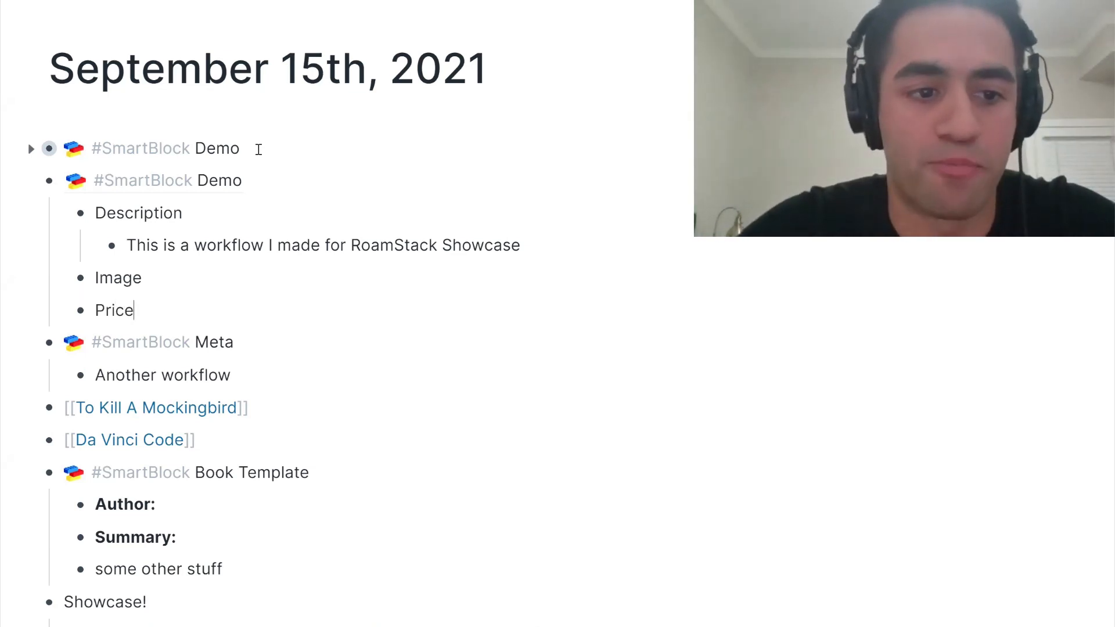
key("Return")
key("Tab")
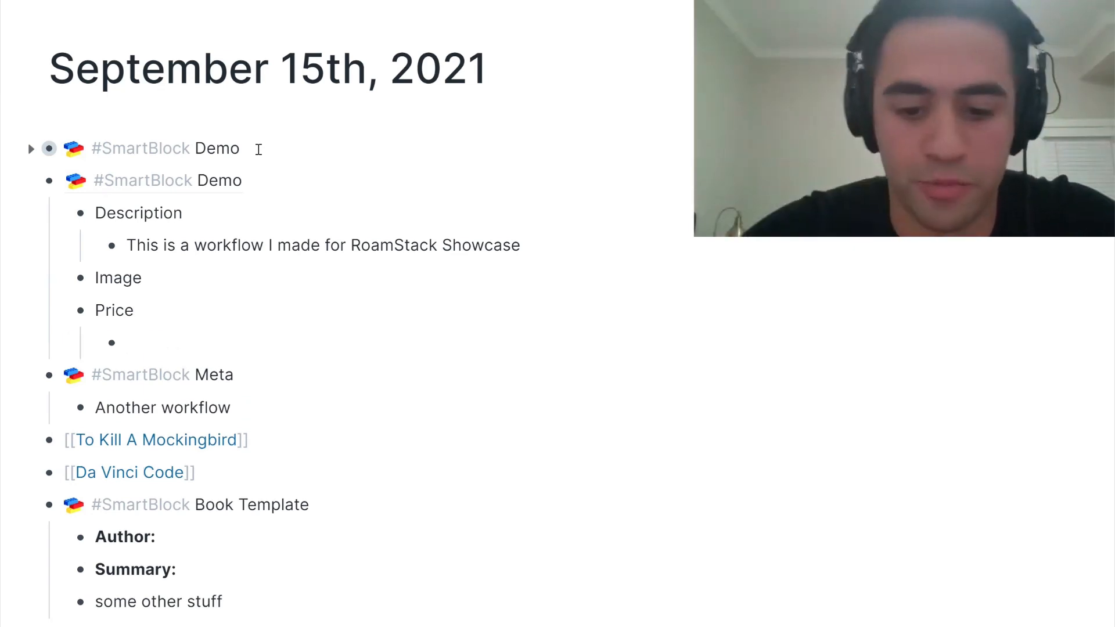
type("10")
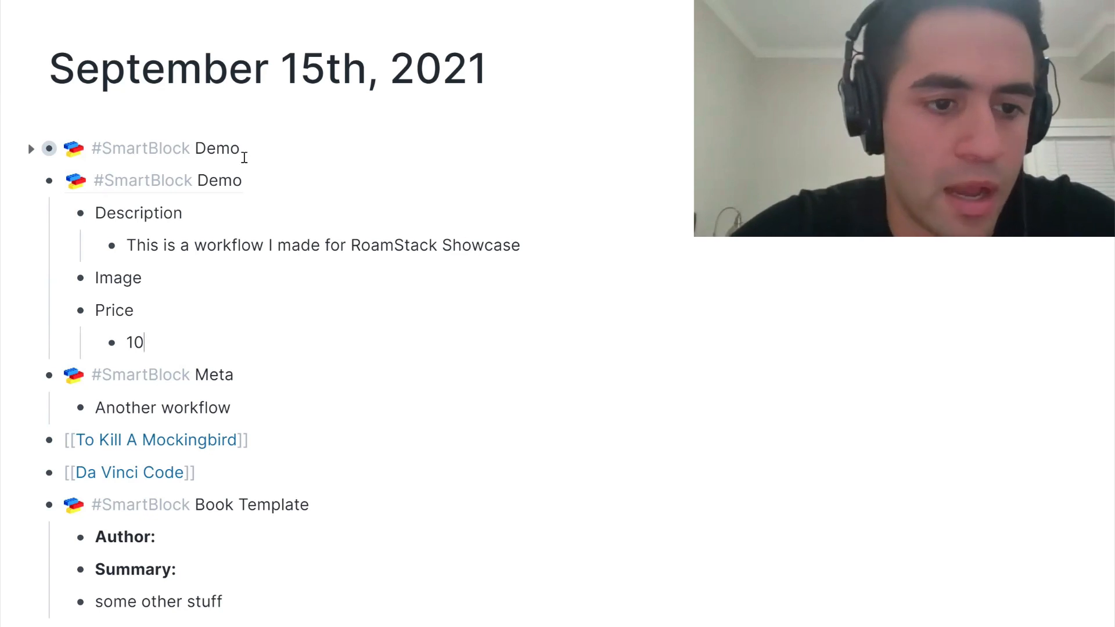
Step: Replace the Price block in the second Demo block with Tags, with child blocks Productivity and Mindfulness in place of 10
double_click(115, 310)
type("Tags")
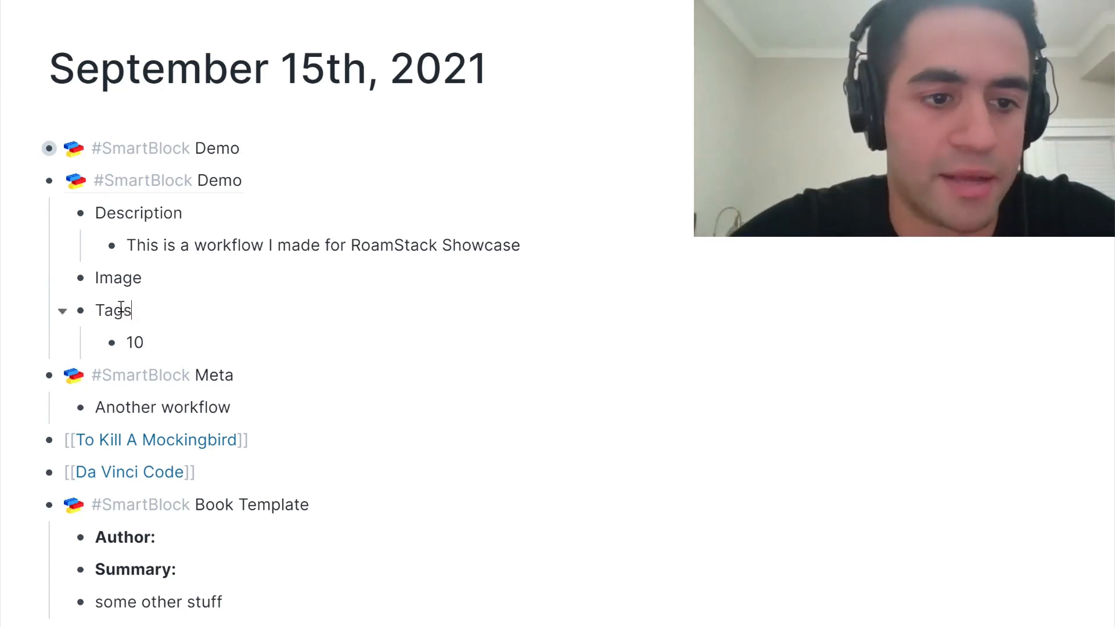
double_click(145, 341)
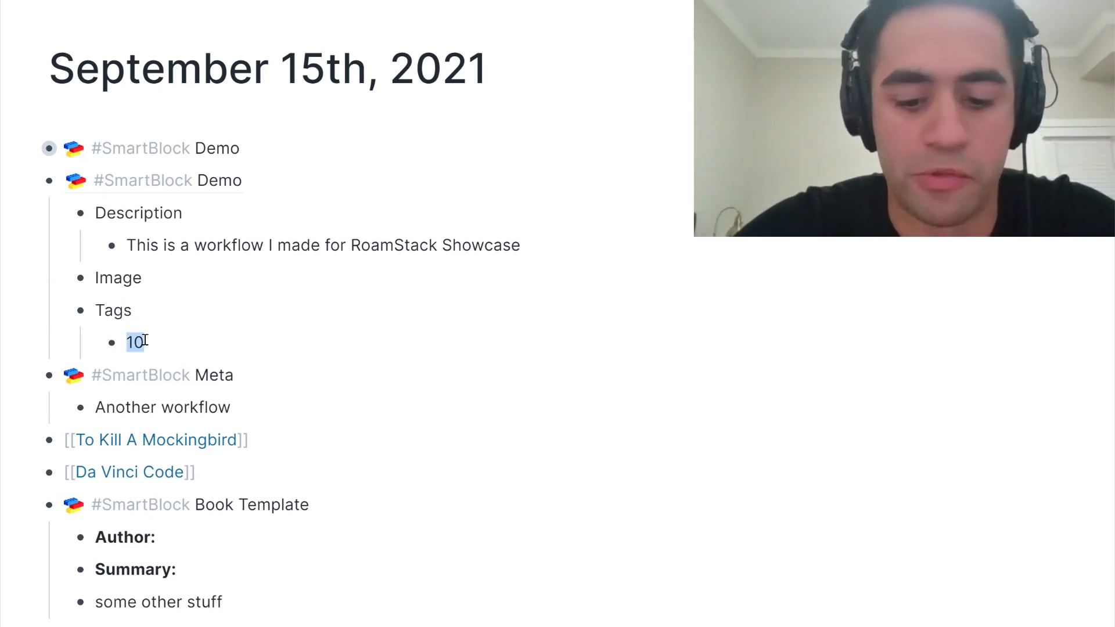
key("BackSpace")
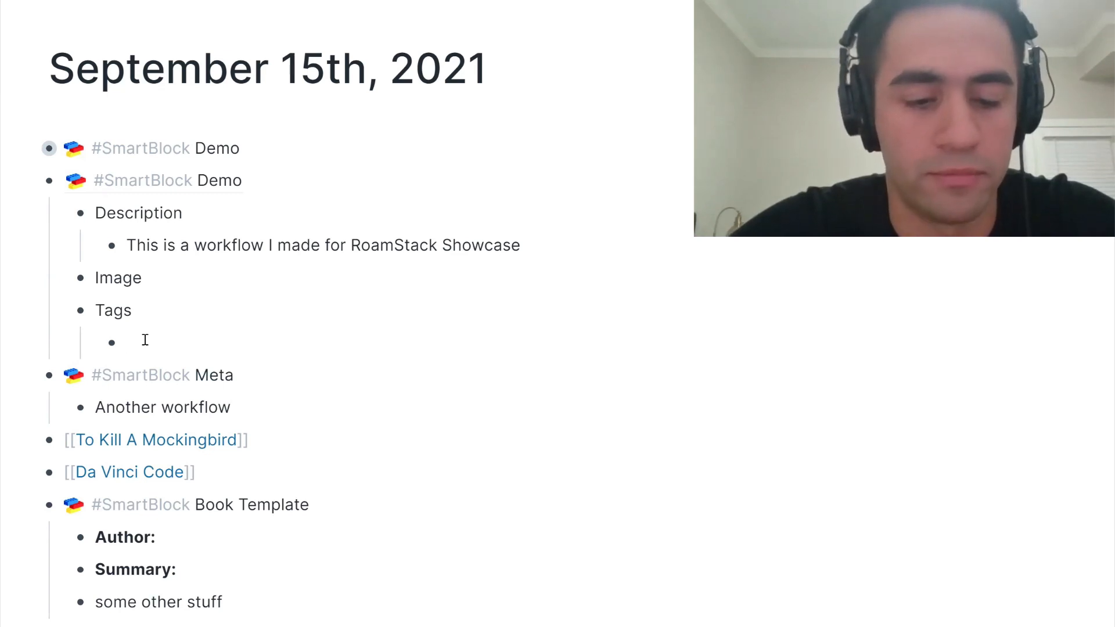
type("Product")
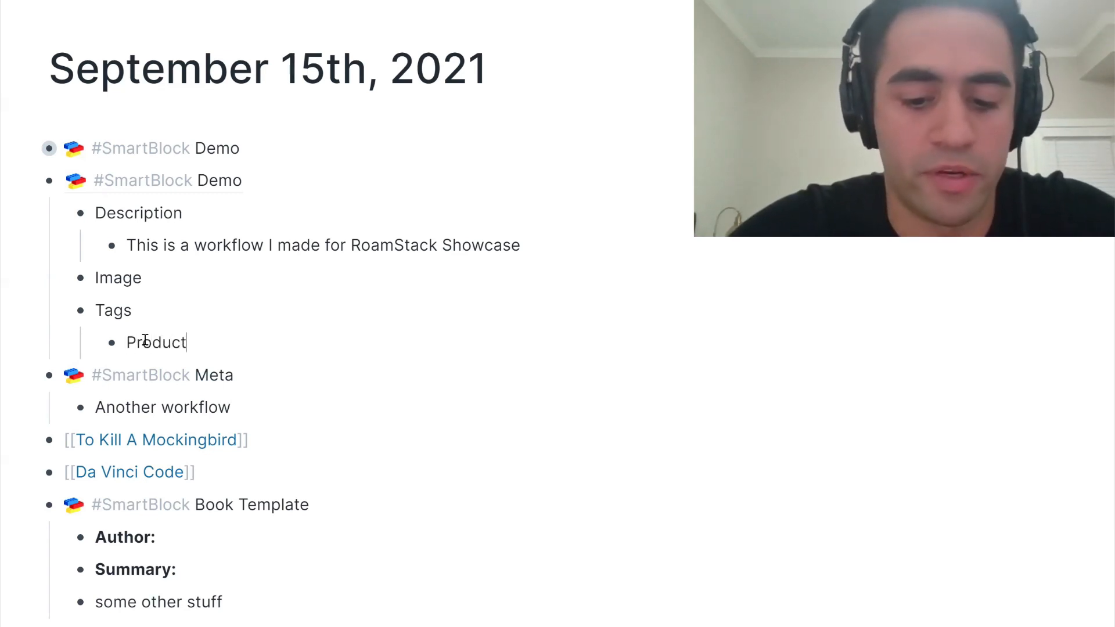
type("ivity")
key("Return")
type("M")
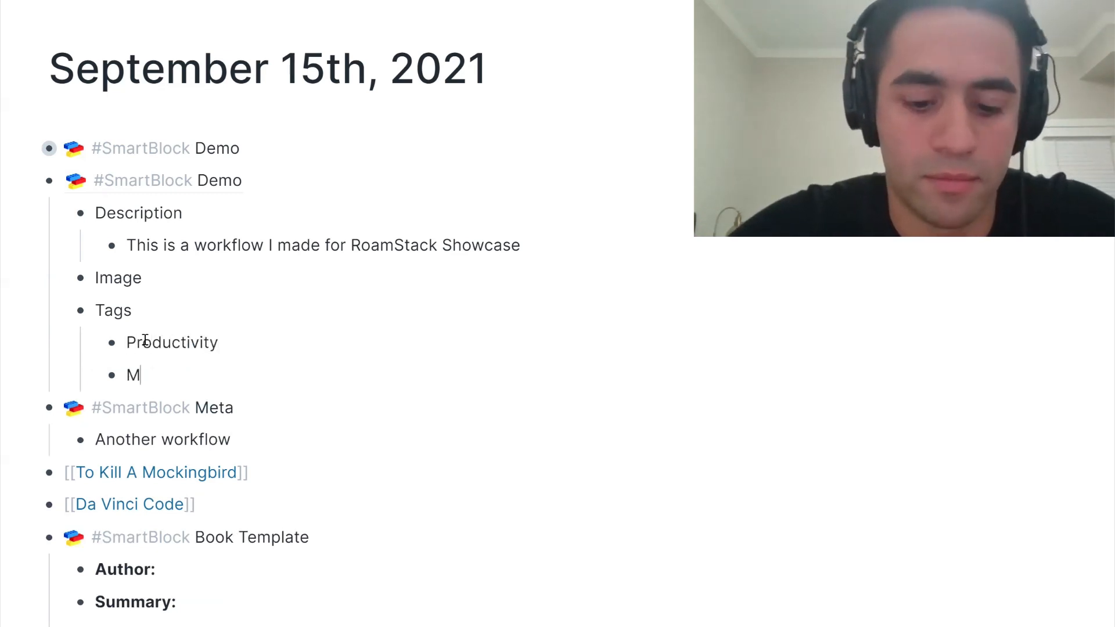
type("indfulness")
key("Return")
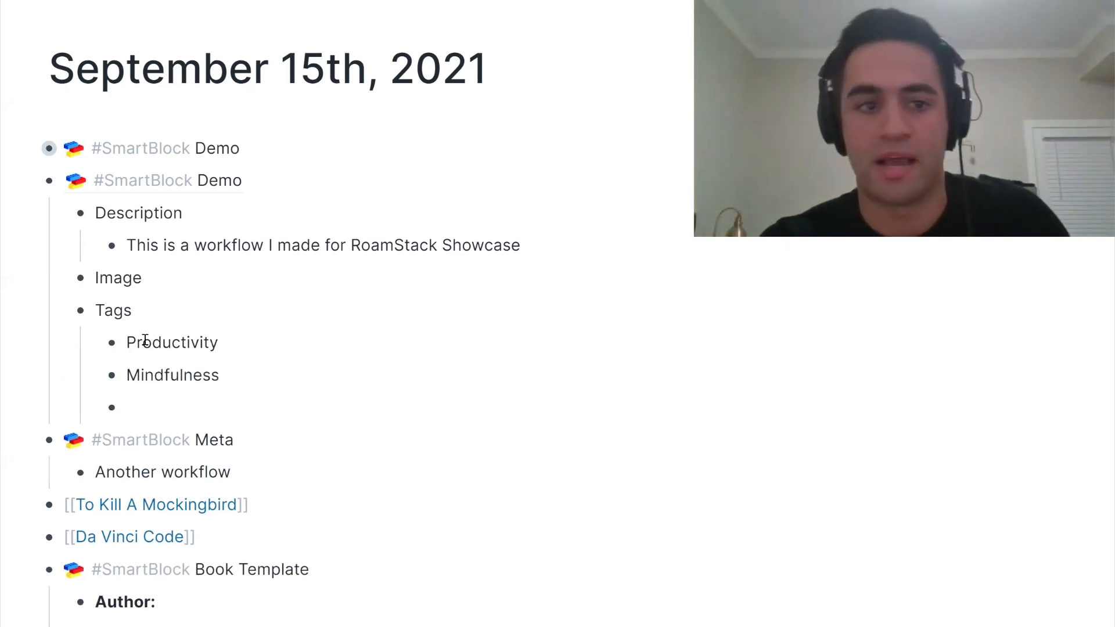
Step: Delete the Image block and the empty child block under Tags in the second Demo block
double_click(123, 279)
key("BackSpace")
key("BackSpace")
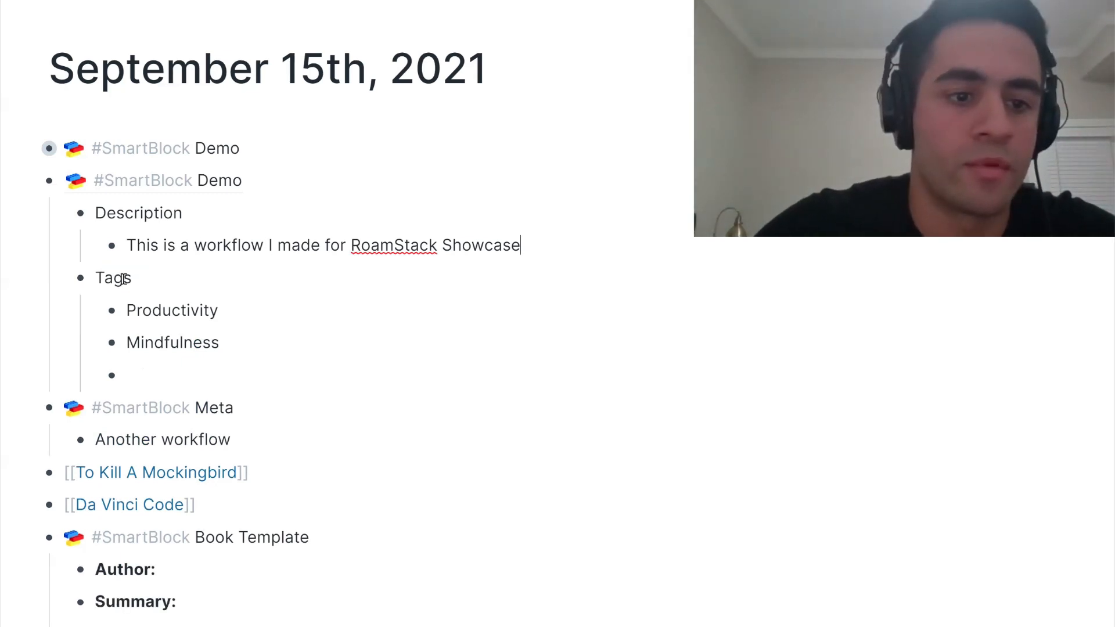
left_click(164, 381)
key("BackSpace")
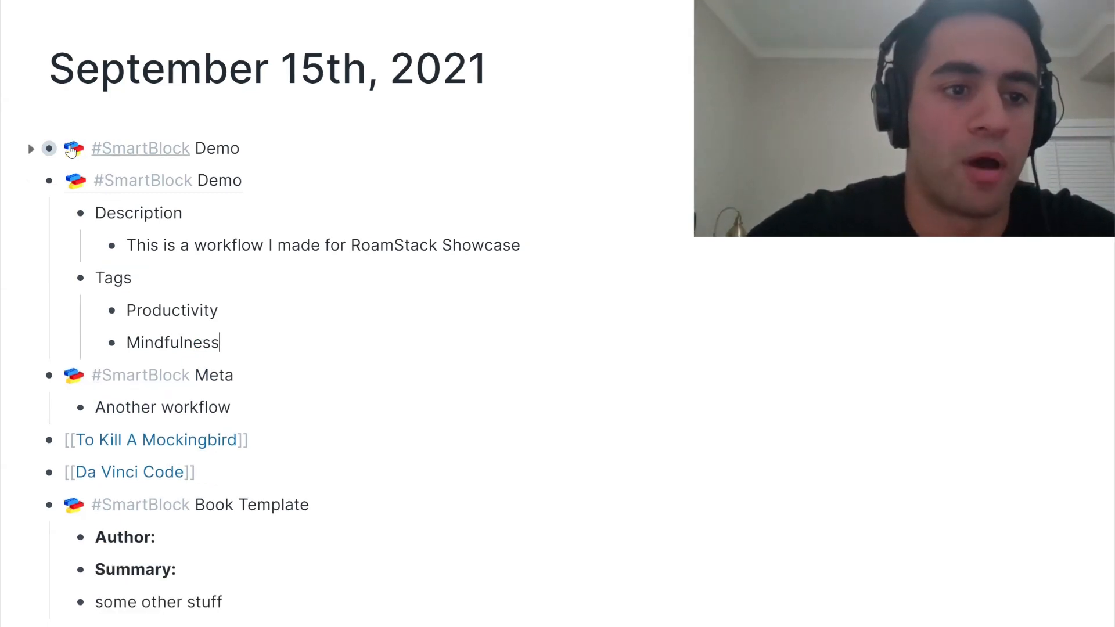
Step: Publish the Demo workflow to the SmartBlocks Store, and view the description and tags of its marketplace listing
left_click(72, 150)
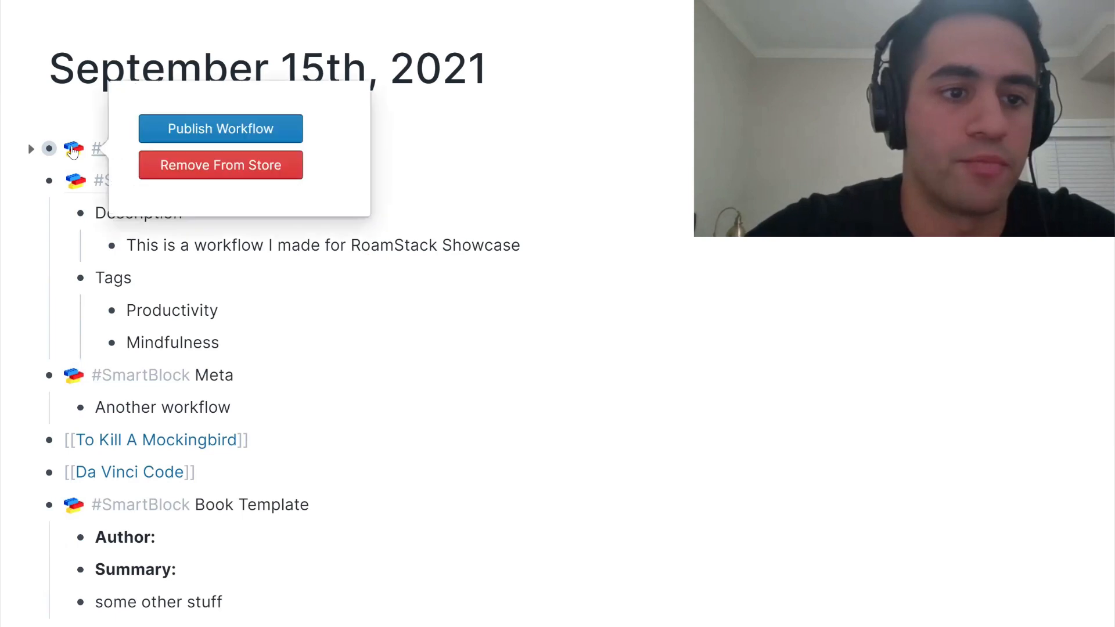
left_click(186, 123)
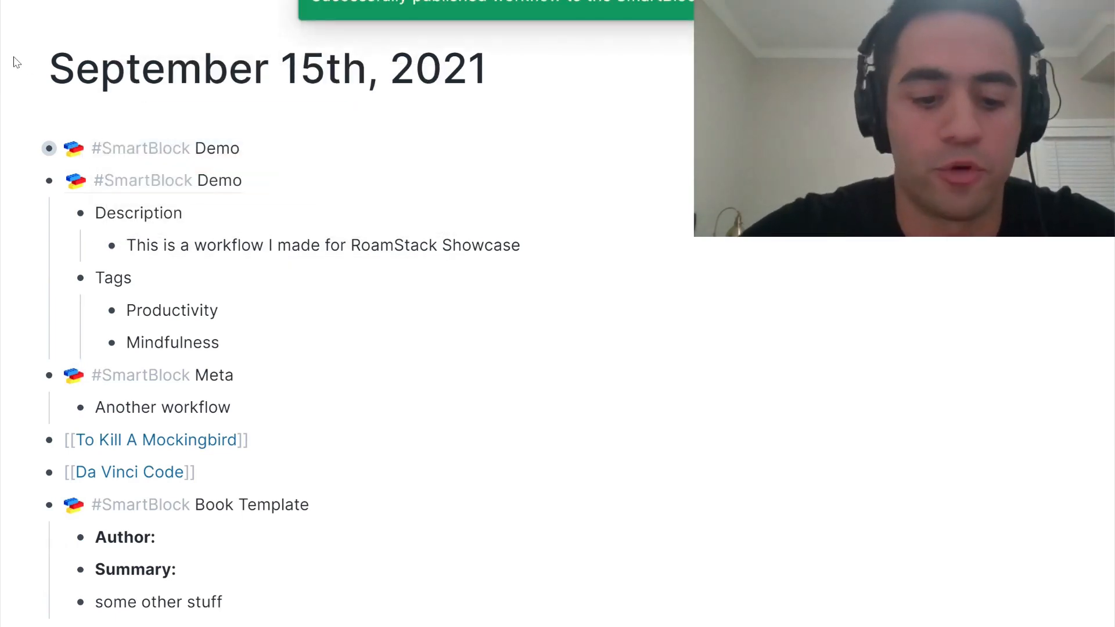
key("ctrl+p")
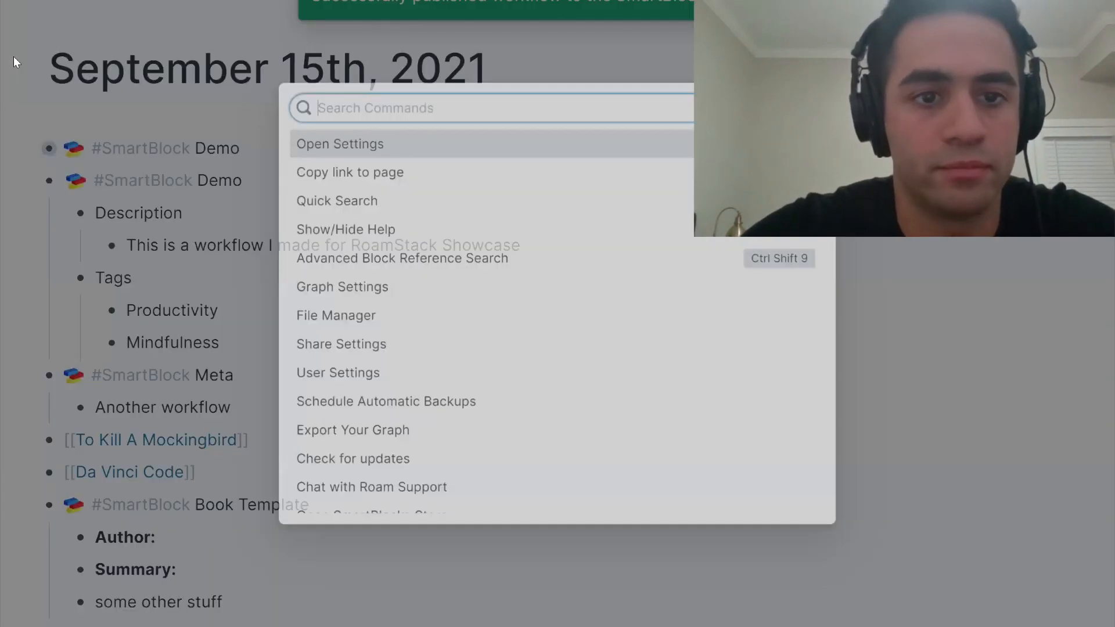
type("St")
key("Return")
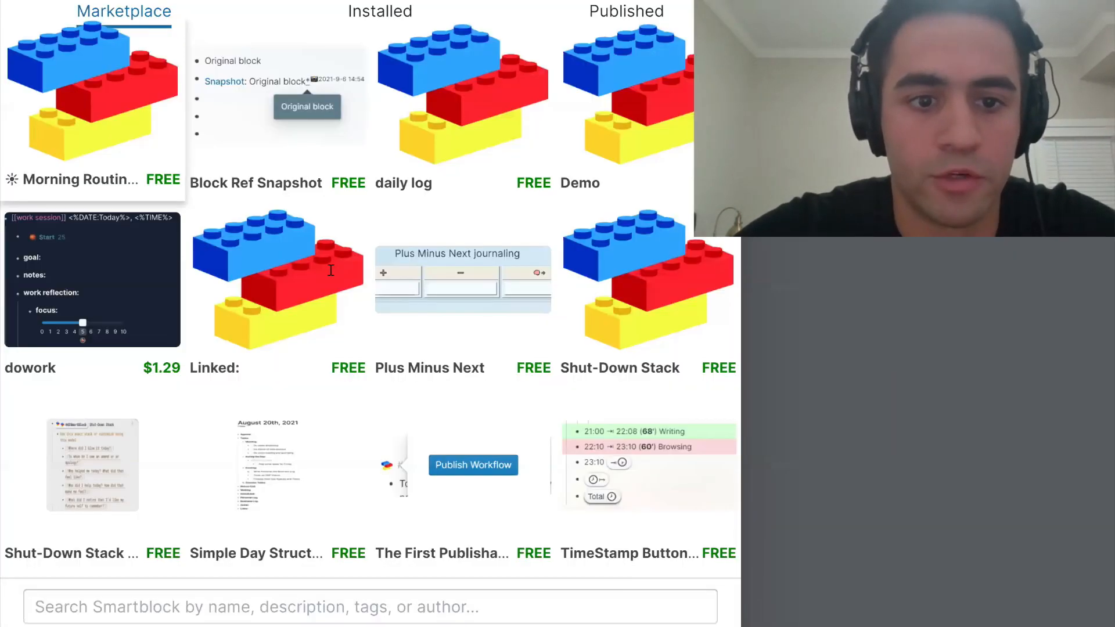
left_click(627, 116)
left_click_drag(321, 271, 639, 268)
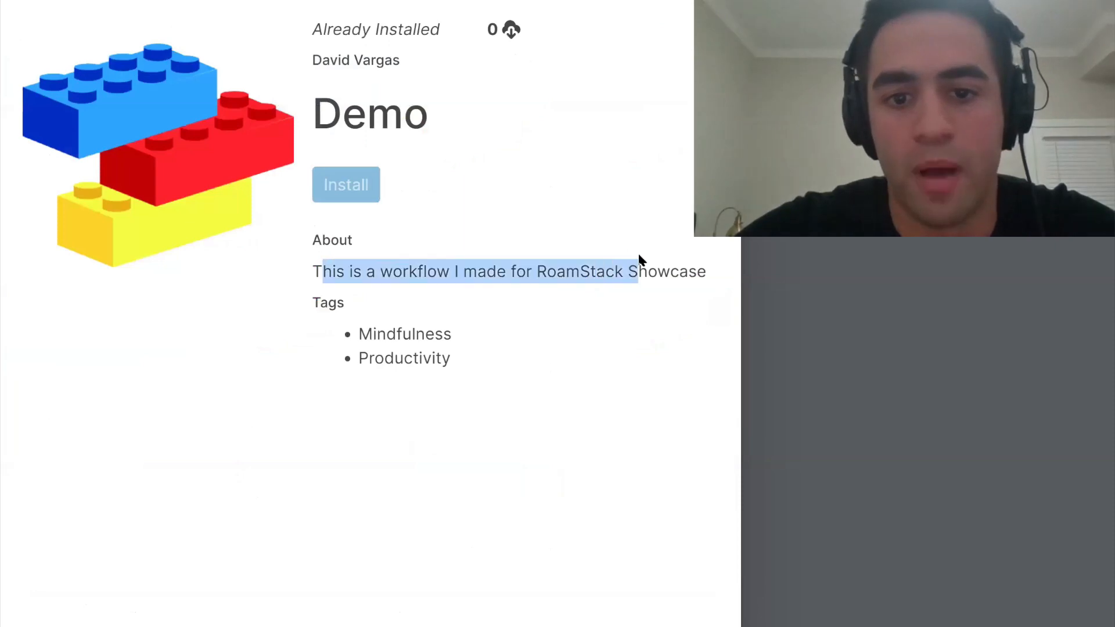
left_click_drag(357, 334, 431, 390)
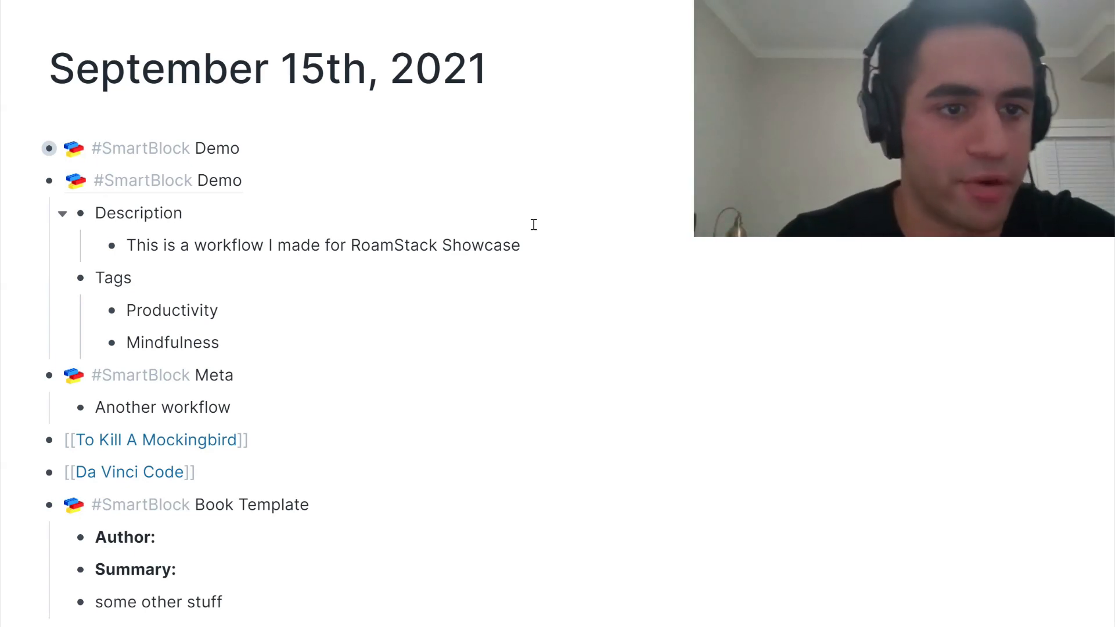
Step: Remove the Demo workflow from the SmartBlocks Store
mouse_move(77, 155)
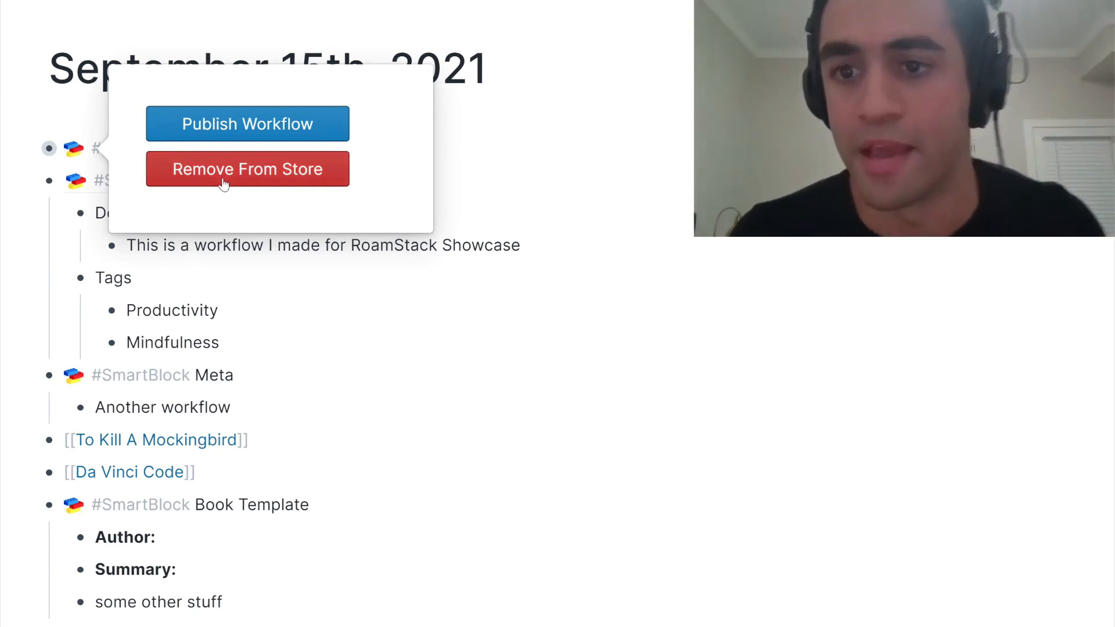
left_click(224, 184)
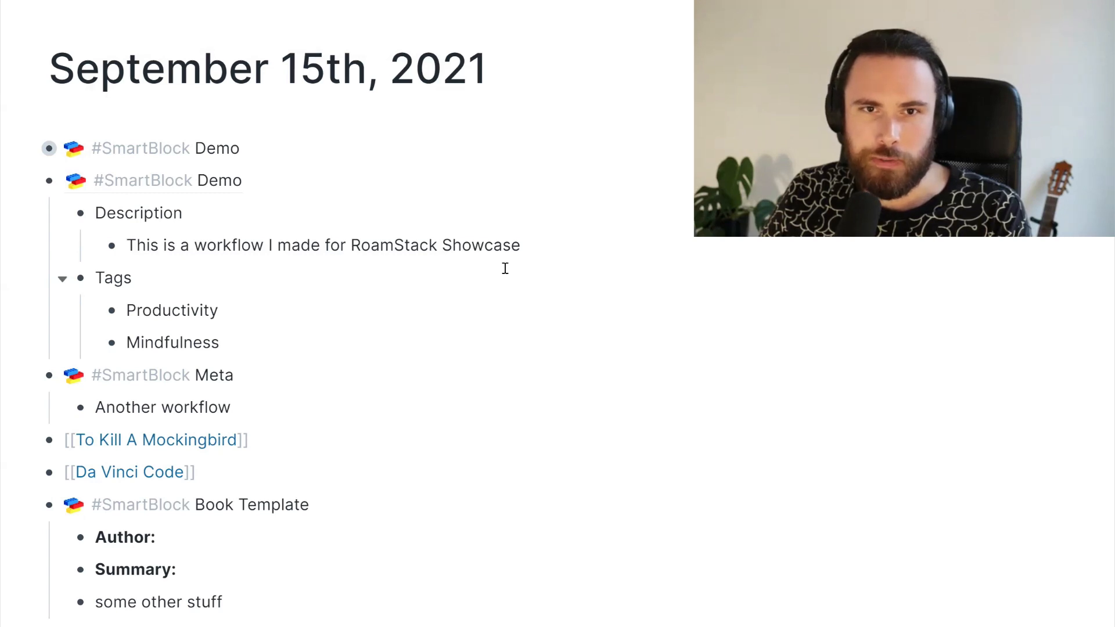
Step: Copy the roamjs command_reference link under Showcase! into a new child block of Smartblock Store!
scroll(505, 267, "down", 4)
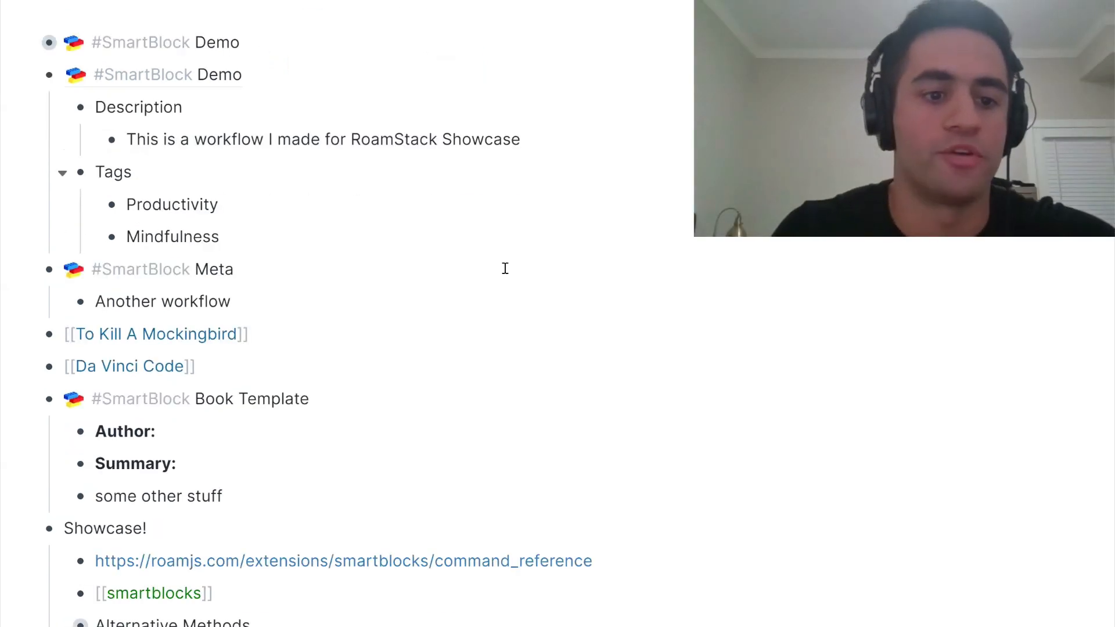
scroll(500, 182, "down", 5)
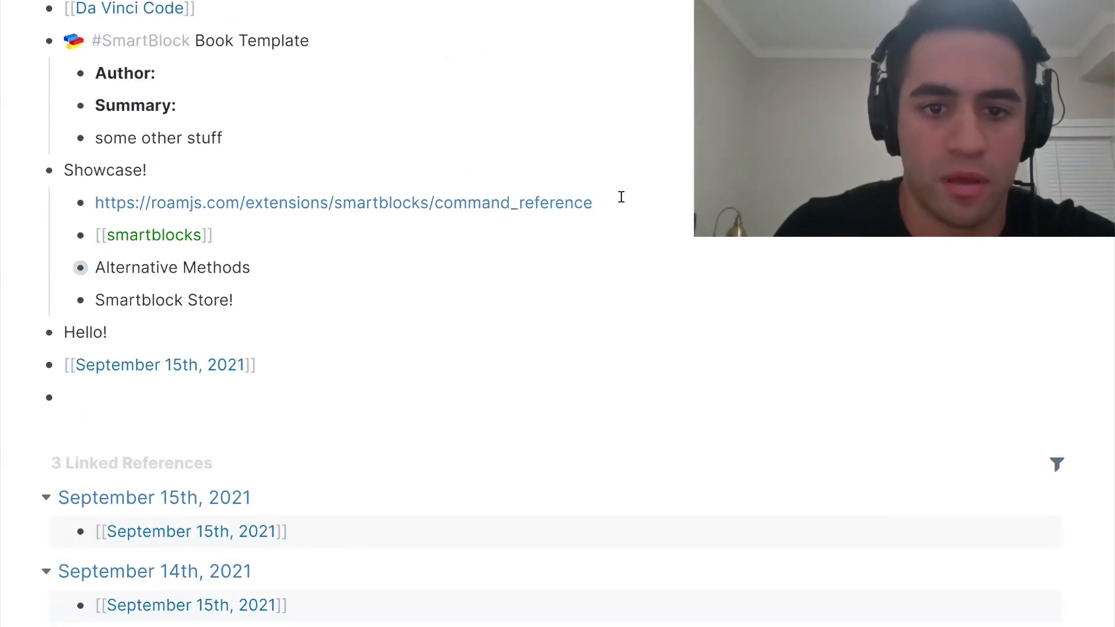
left_click_drag(620, 197, 94, 203)
key("ctrl+c")
left_click(274, 305)
key("Return")
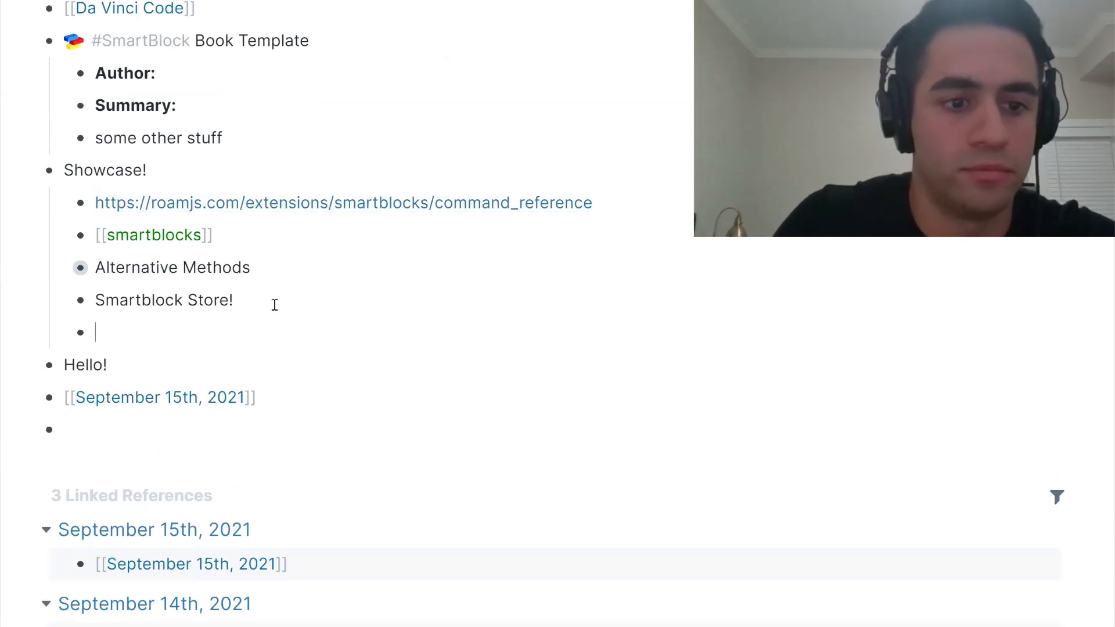
key("Tab")
key("ctrl+v")
key("BackSpace")
key("BackSpace")
key("BackSpace")
key("BackSpace")
key("BackSpace")
key("BackSpace")
key("BackSpace")
key("BackSpace")
key("BackSpace")
key("BackSpace")
key("BackSpace")
key("BackSpace")
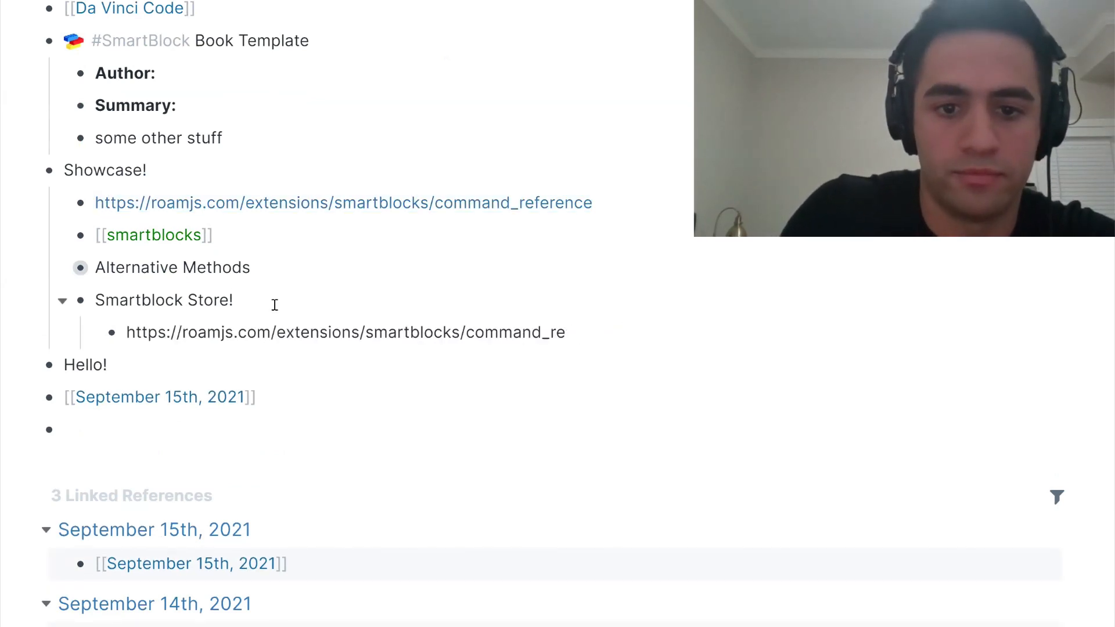
key("BackSpace")
key("BackSpace")
key("BackSpace")
key("BackSpace")
key("BackSpace")
type("smartb")
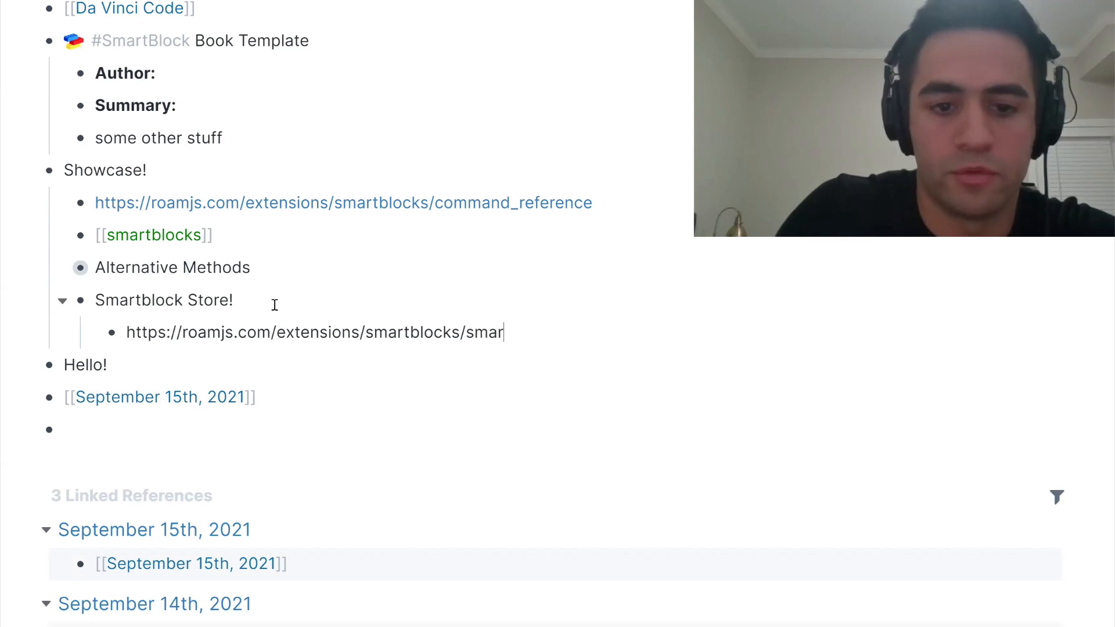
type("lock_s")
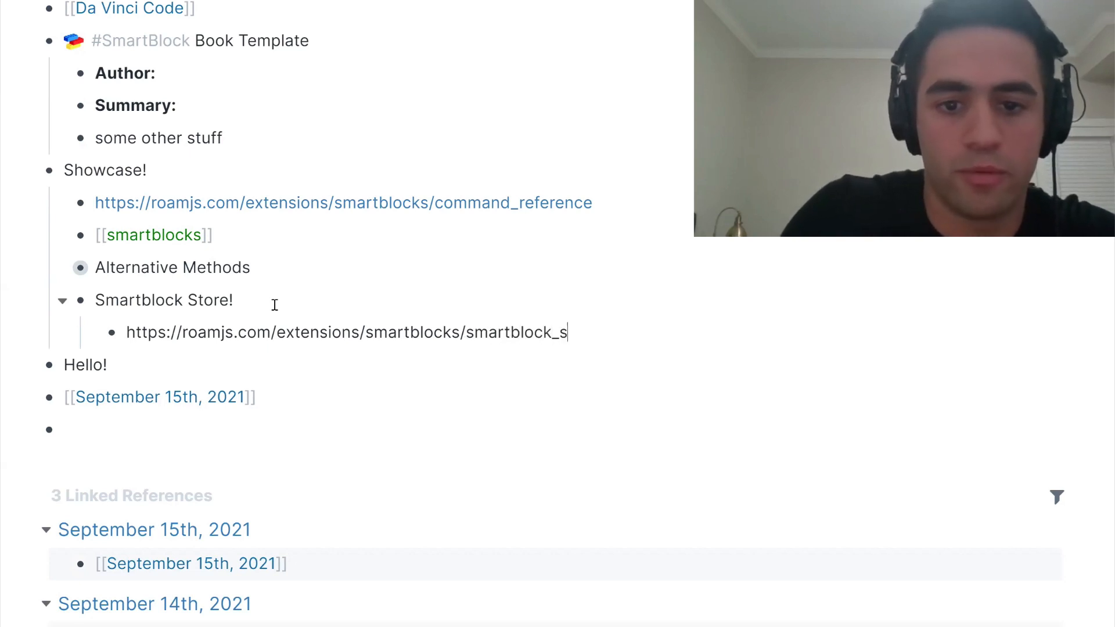
type("otore")
left_click(275, 305)
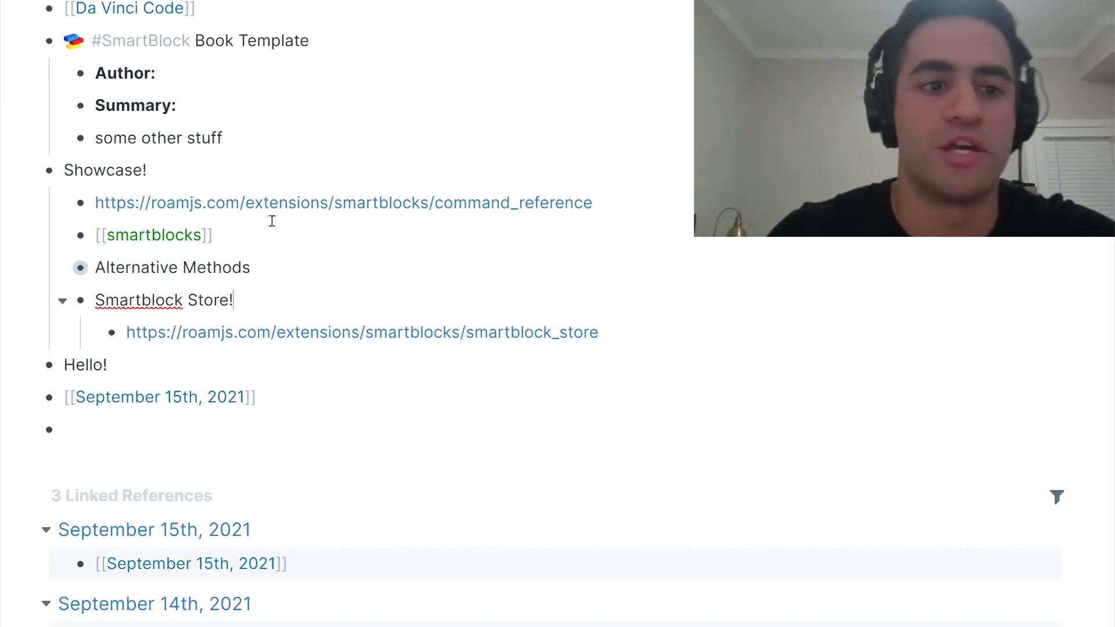
key("Escape")
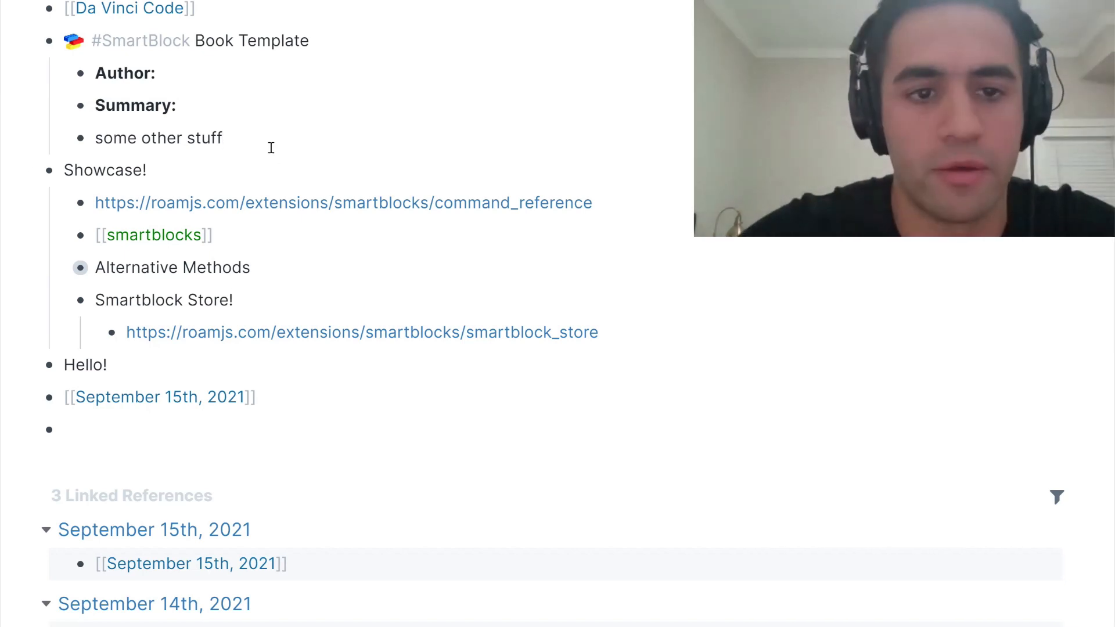
key("ctrl+p")
type("Ma")
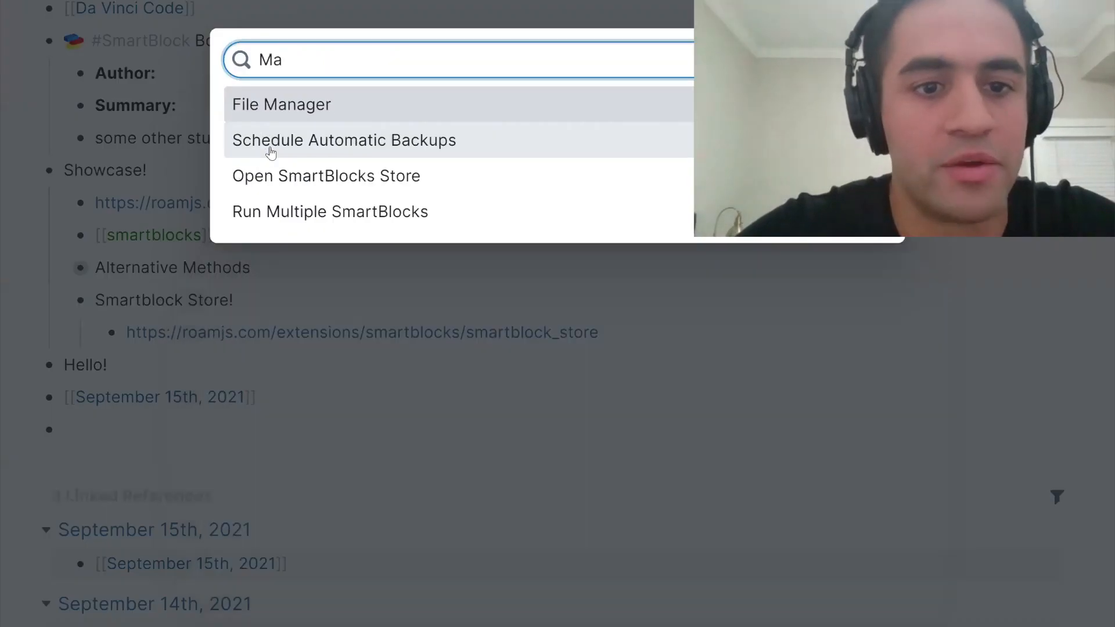
key("BackSpace")
key("BackSpace")
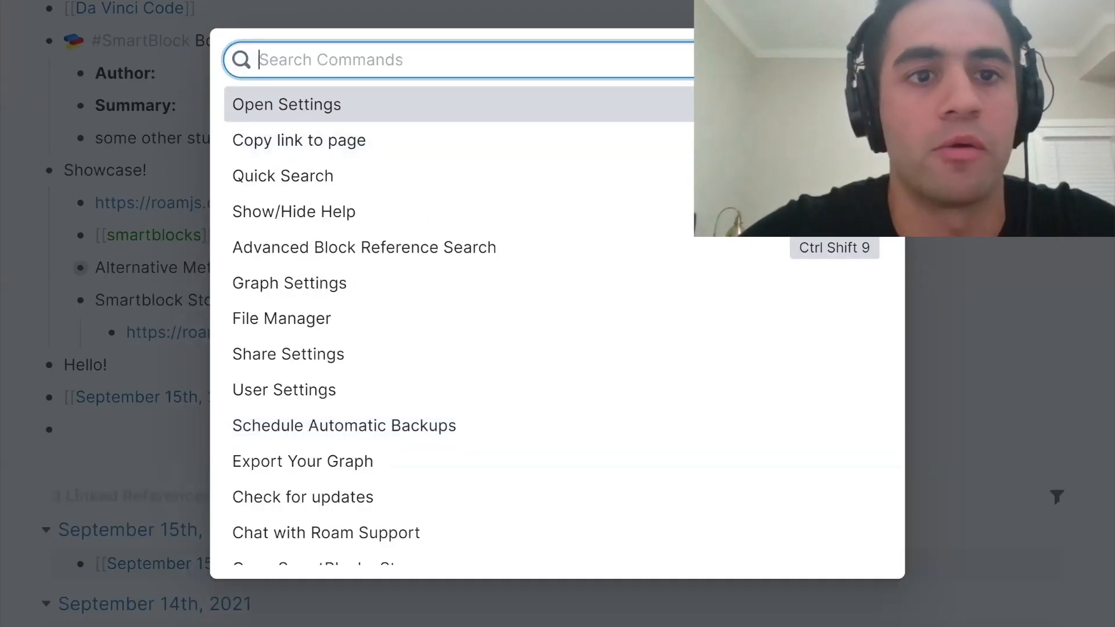
key("Escape")
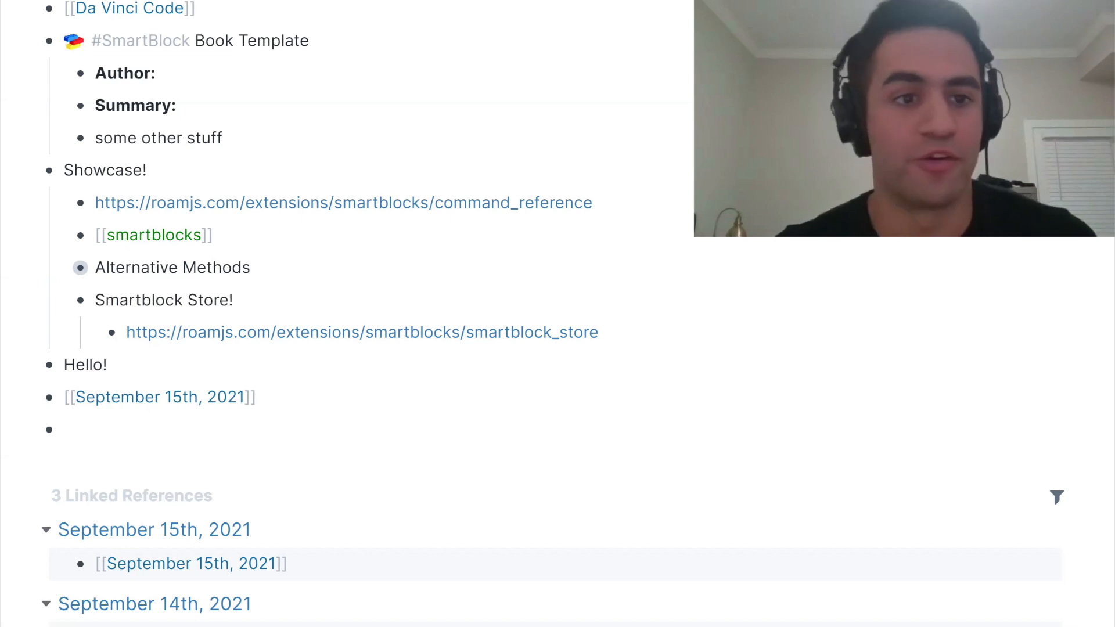
Step: Add a code block below "some other stuff" in the Book Template workflow, and open its list of languages
scroll(256, 147, "up", 2)
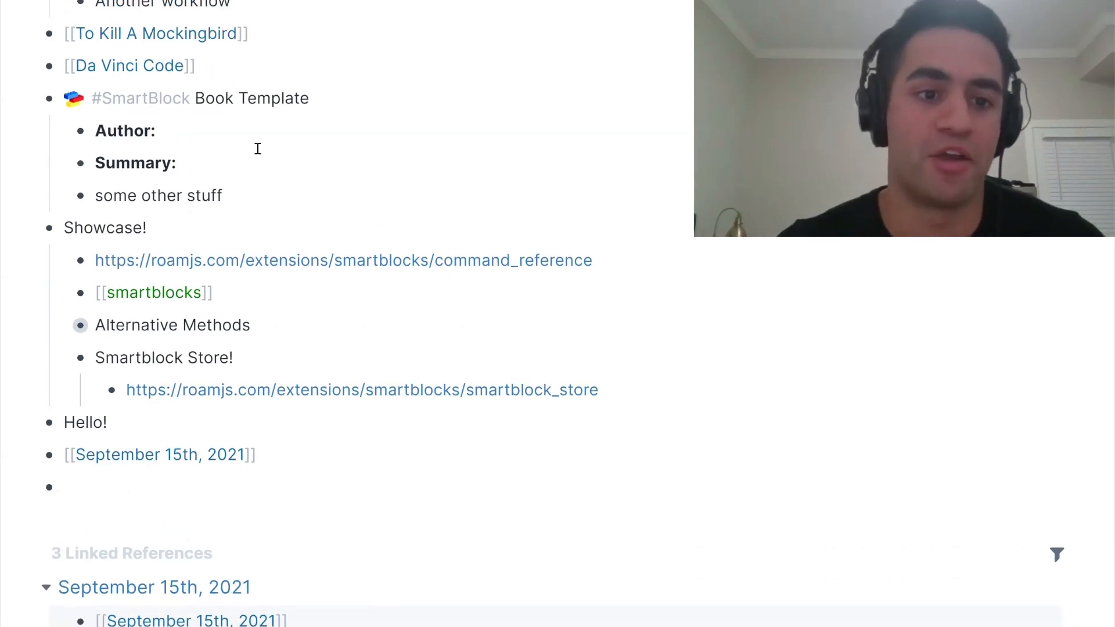
left_click(246, 199)
key("Return")
type("```")
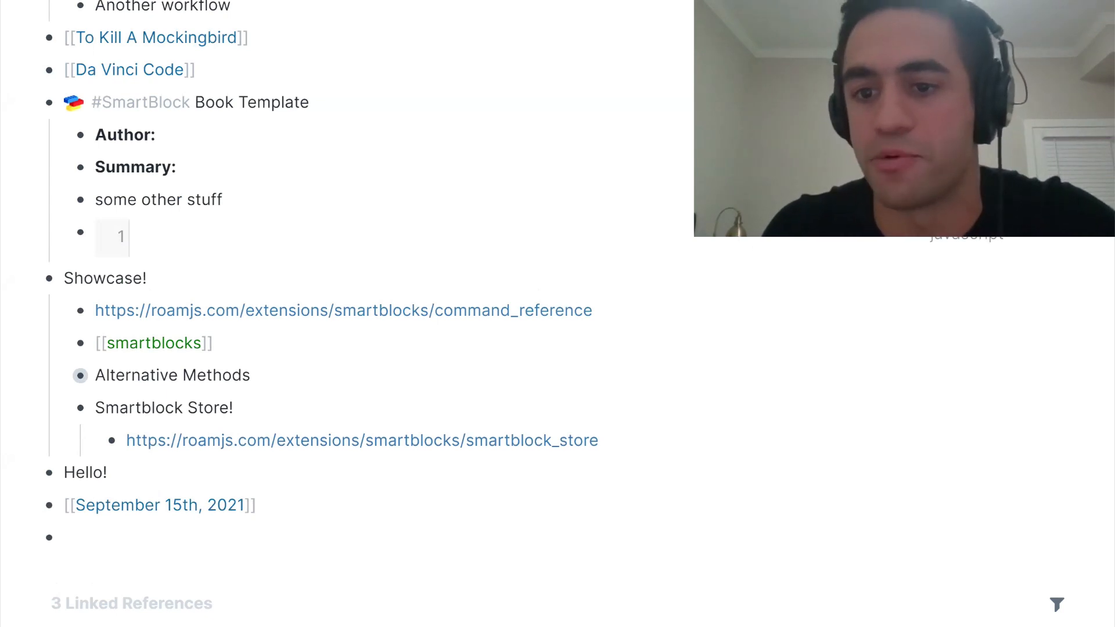
left_click(980, 236)
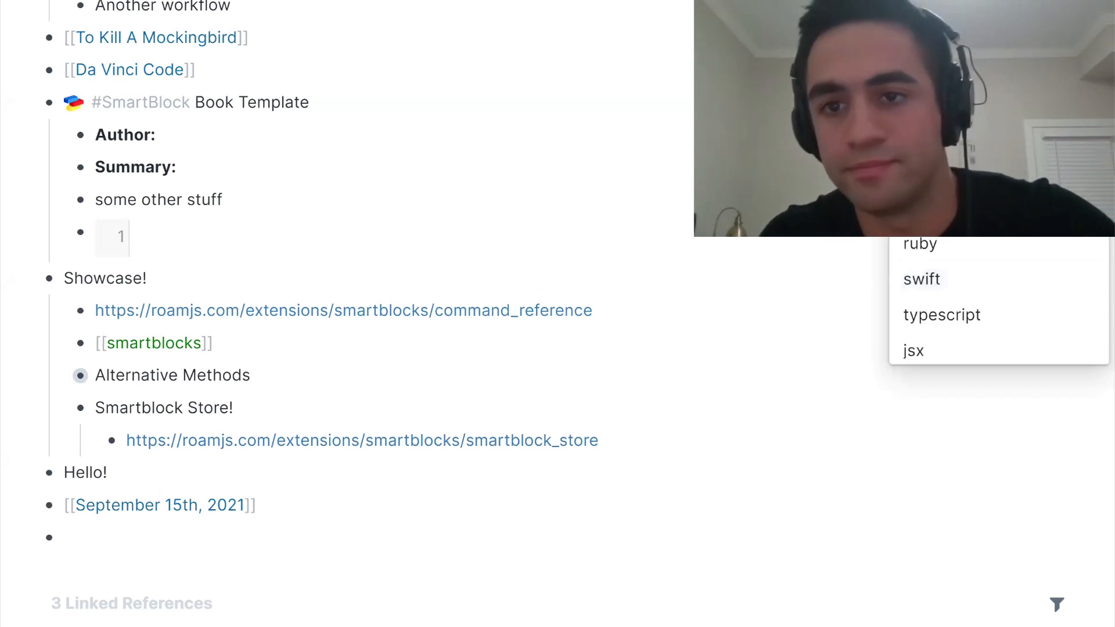